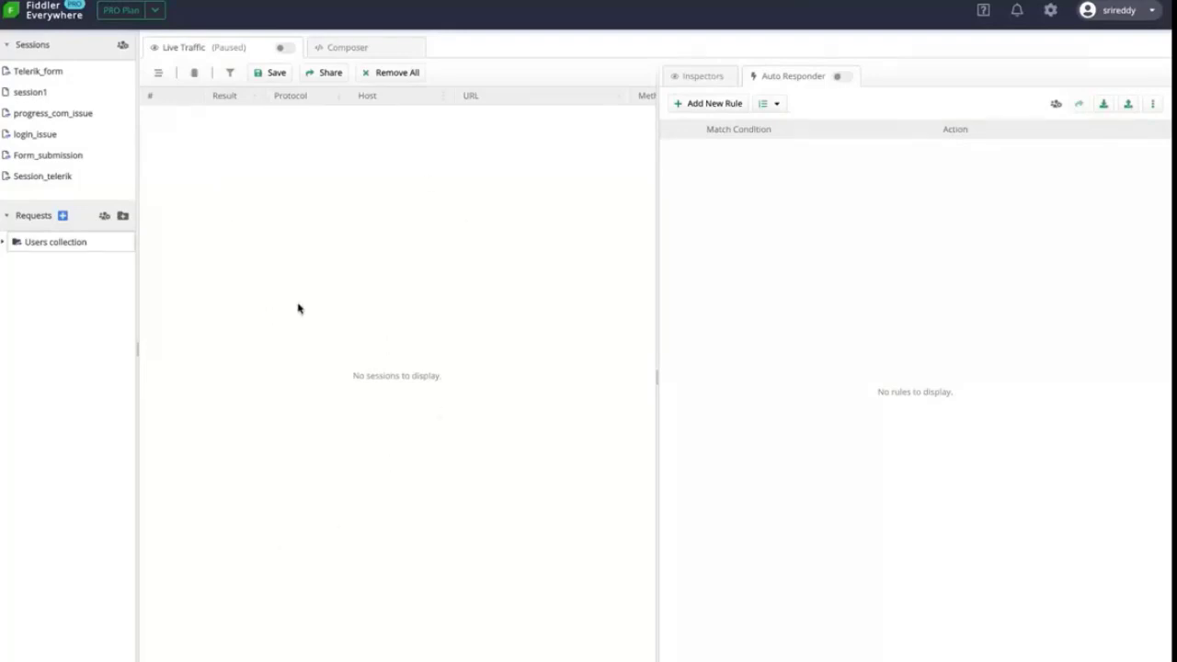
# Show the session inspector, then check Settings and close it, keeping Capture HTTPS traffic enabled
pyautogui.click(709, 83)
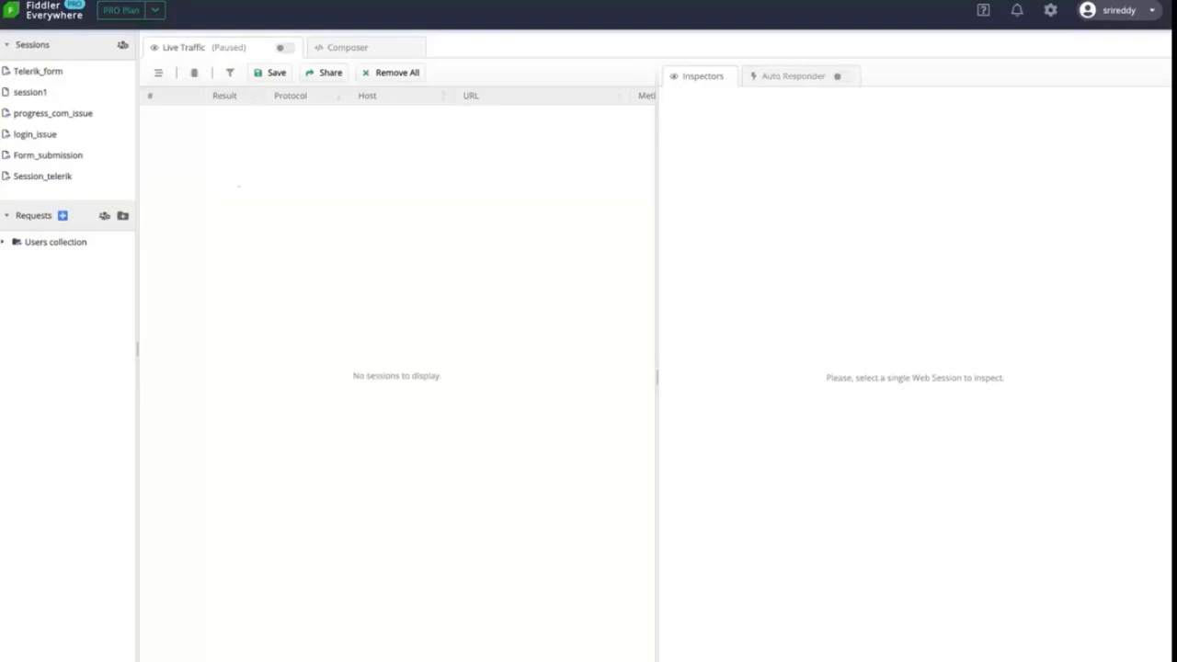
pyautogui.click(1051, 11)
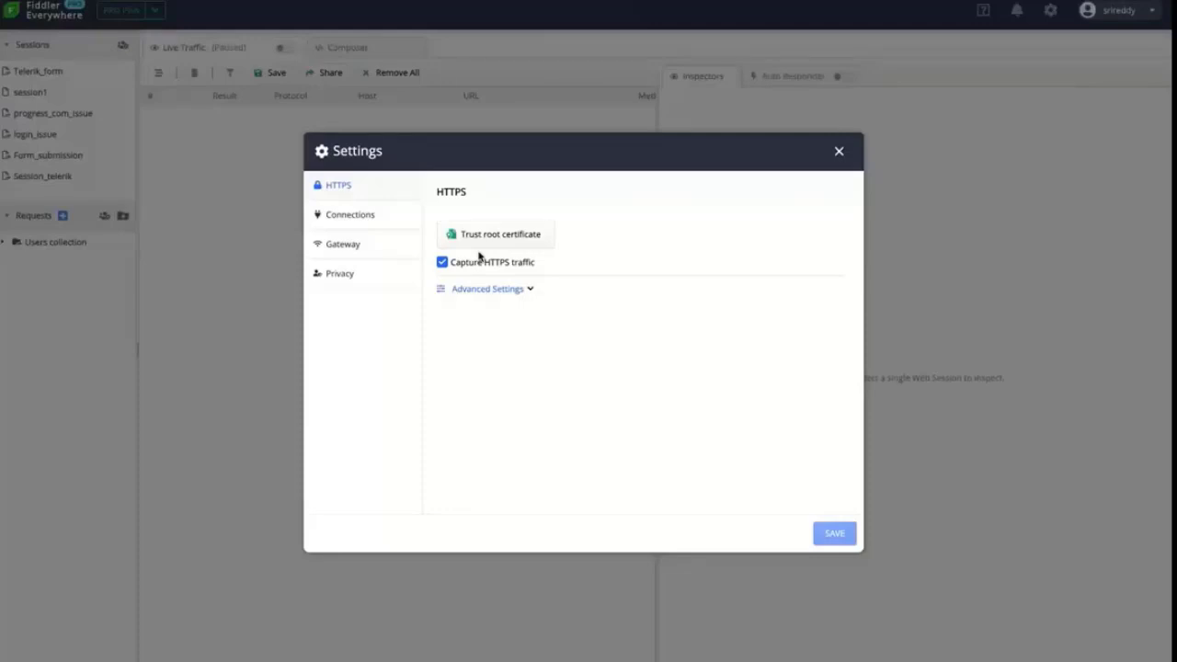
pyautogui.click(839, 151)
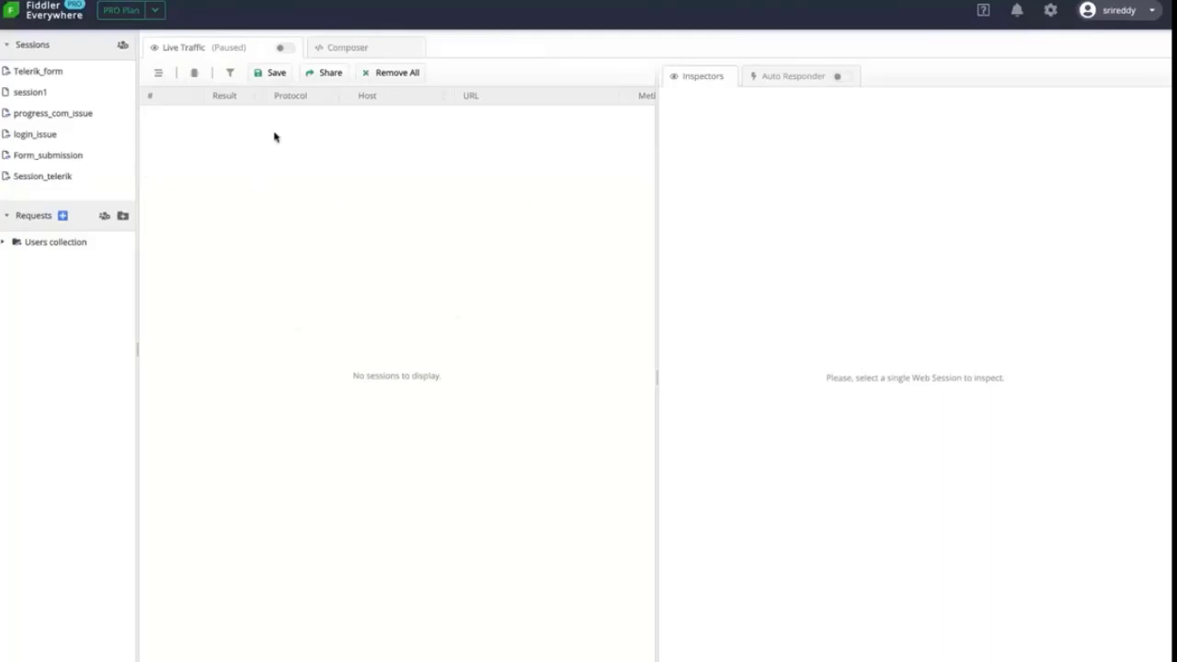
# Start live traffic capture and load telerik.com/fiddler in a new Chrome incognito tab
pyautogui.click(284, 50)
pyautogui.press('super+Tab')
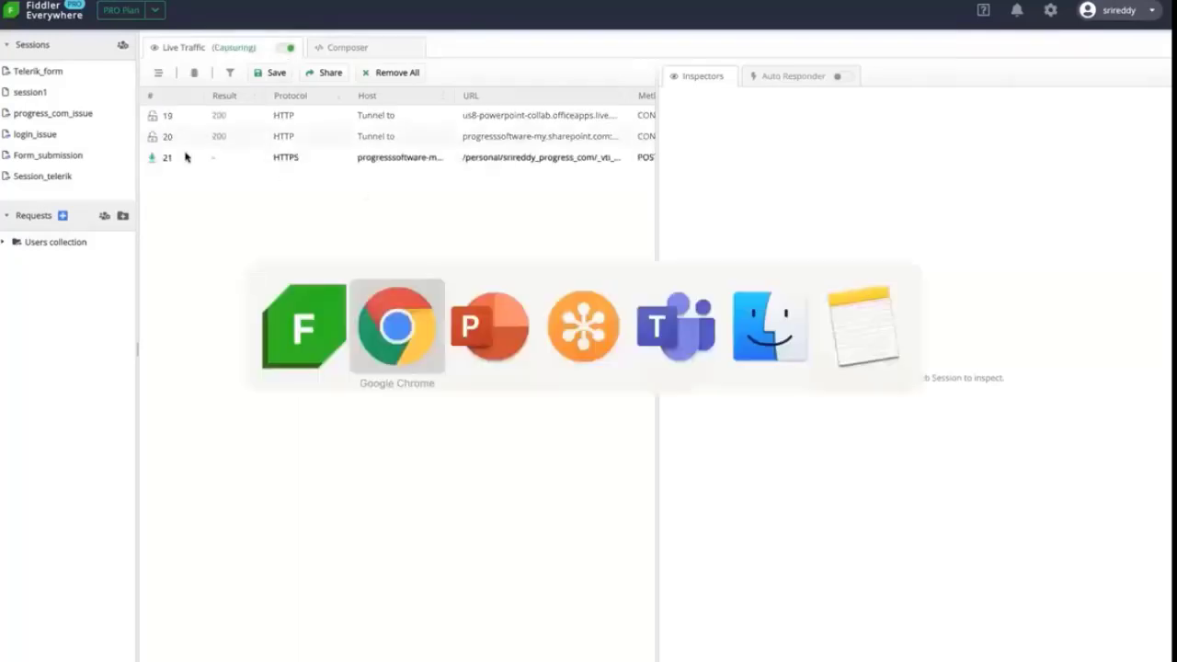
pyautogui.press('super+t')
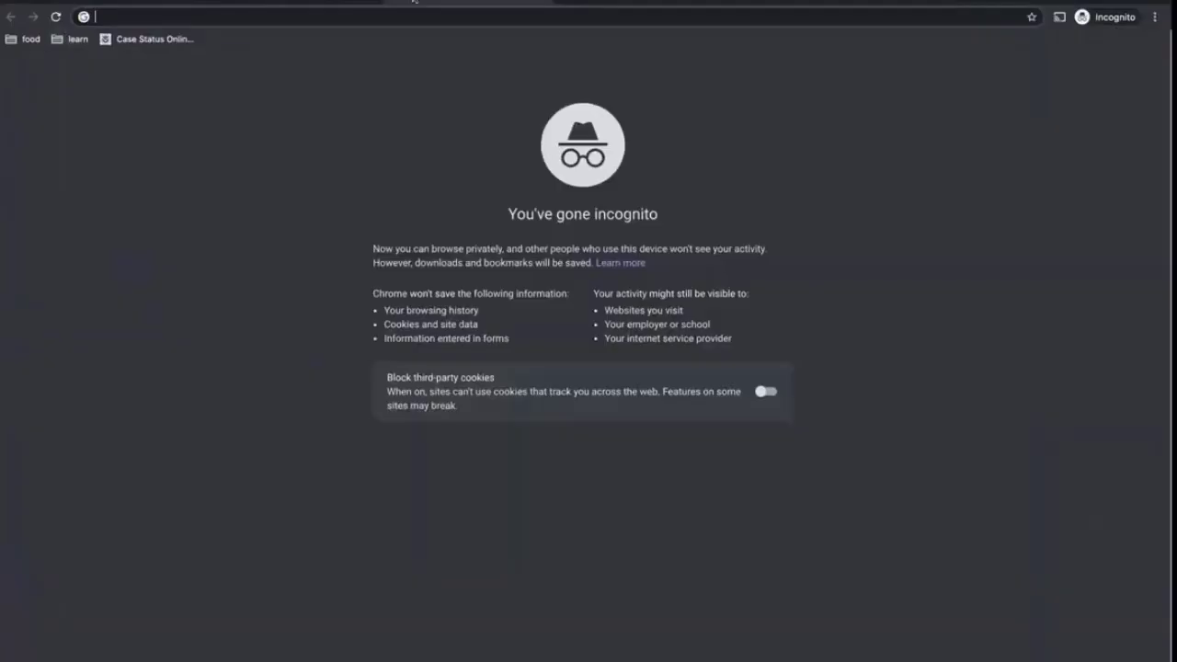
pyautogui.write('te')
pyautogui.press('Return')
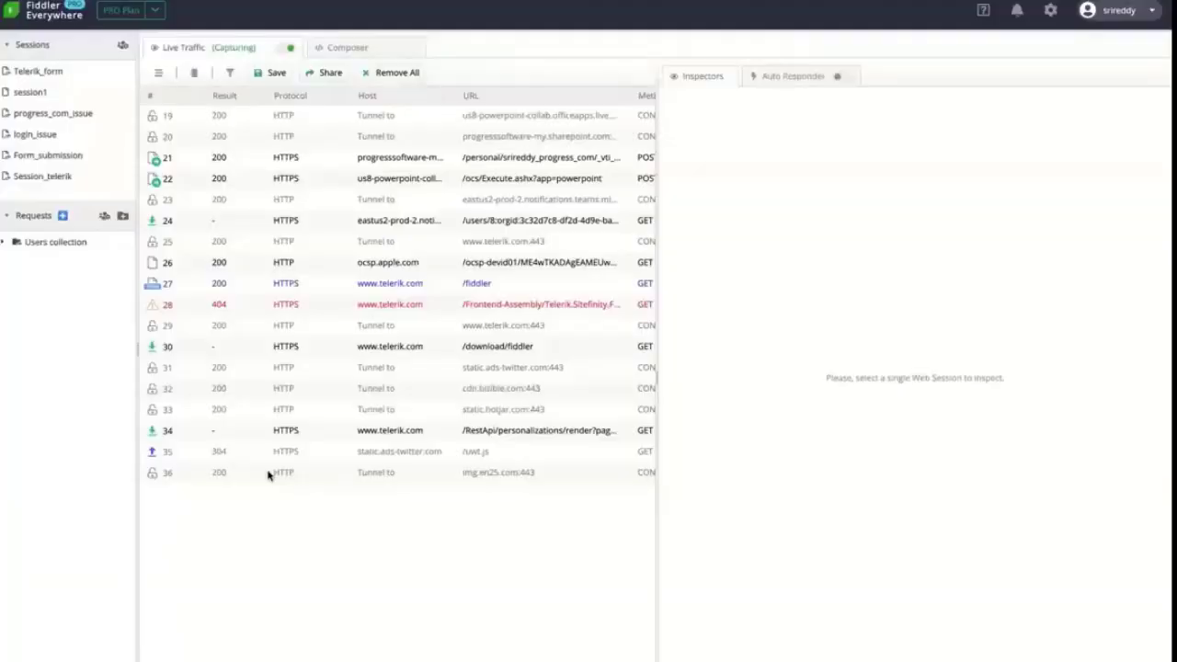
# Pause the capture and save the captured traffic as a session named 'telerik_fiddler'
pyautogui.click(286, 52)
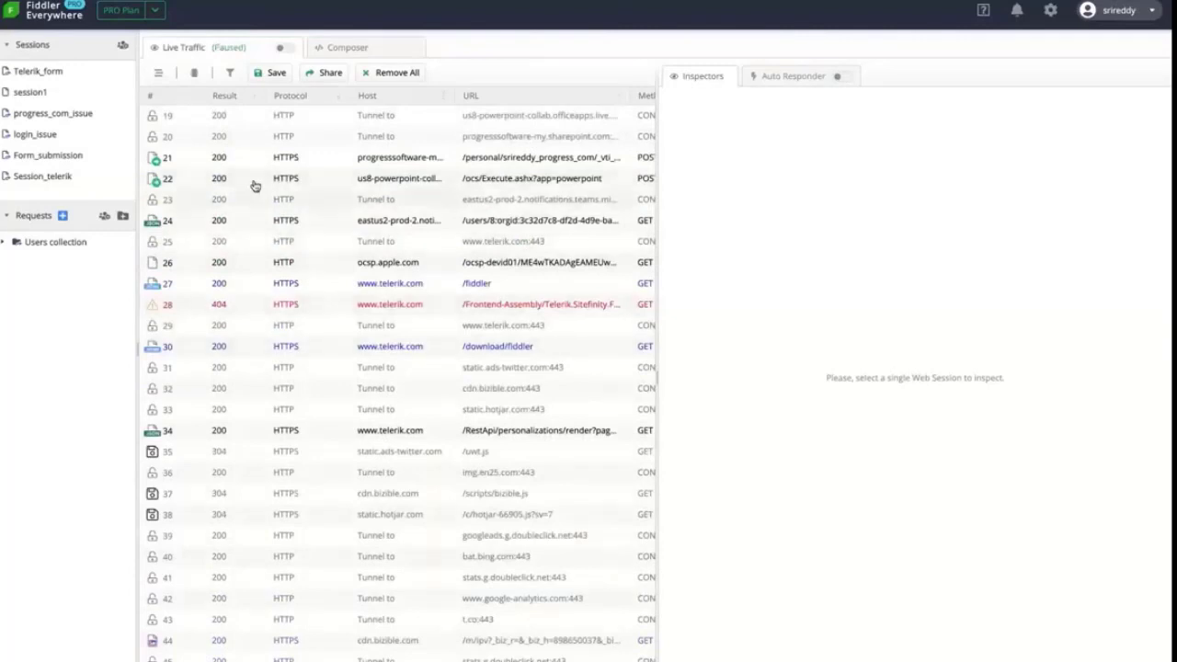
pyautogui.click(273, 73)
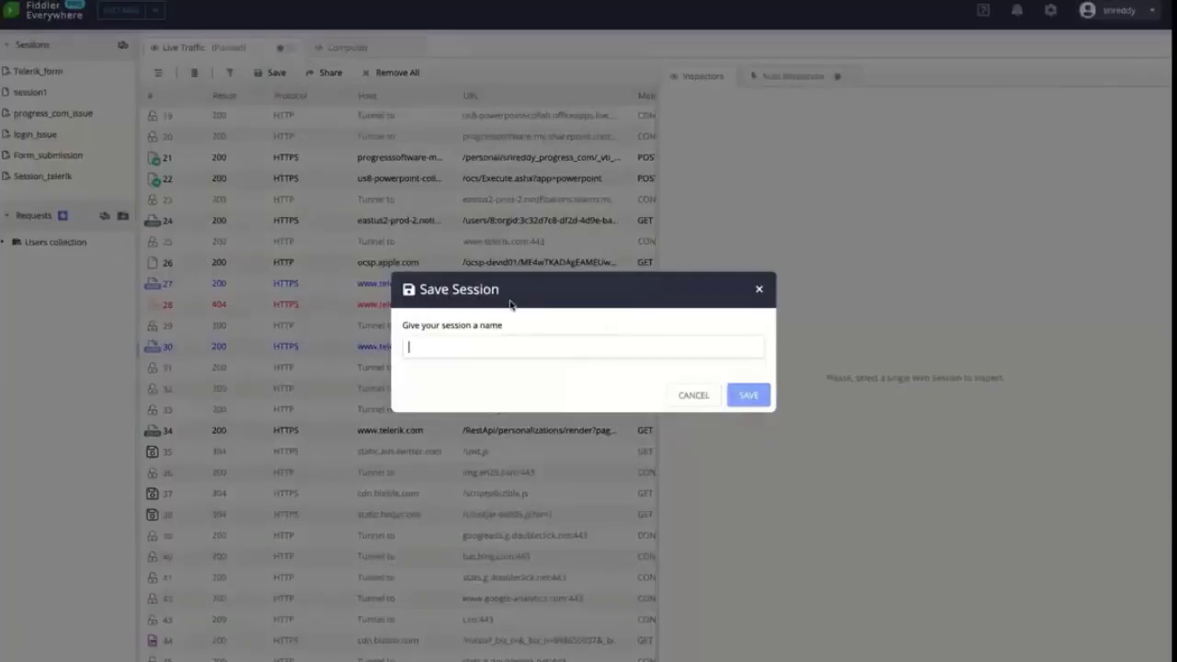
pyautogui.write('teler')
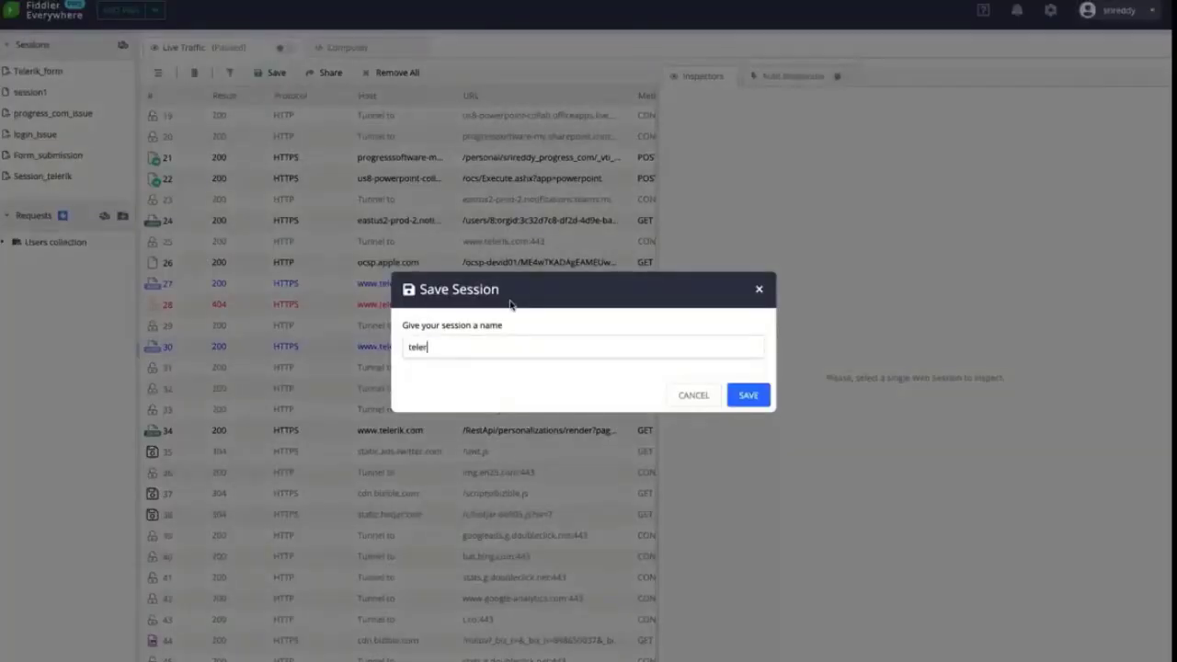
pyautogui.write('ik_fiddler')
pyautogui.press('Return')
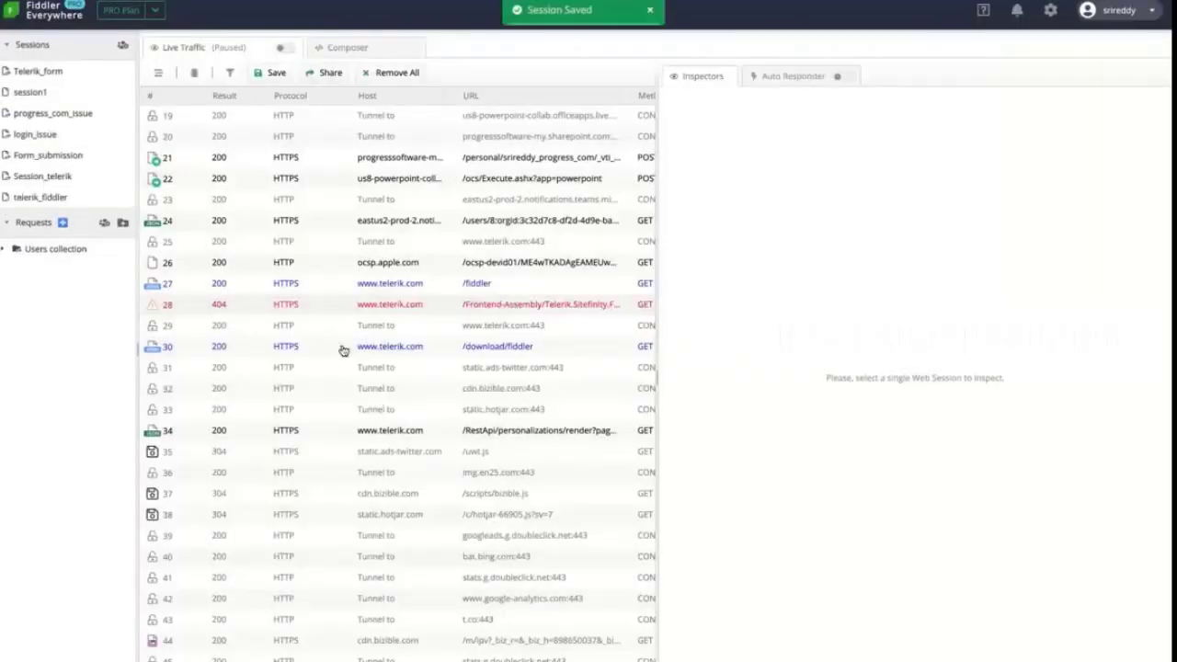
pyautogui.moveTo(33, 197)
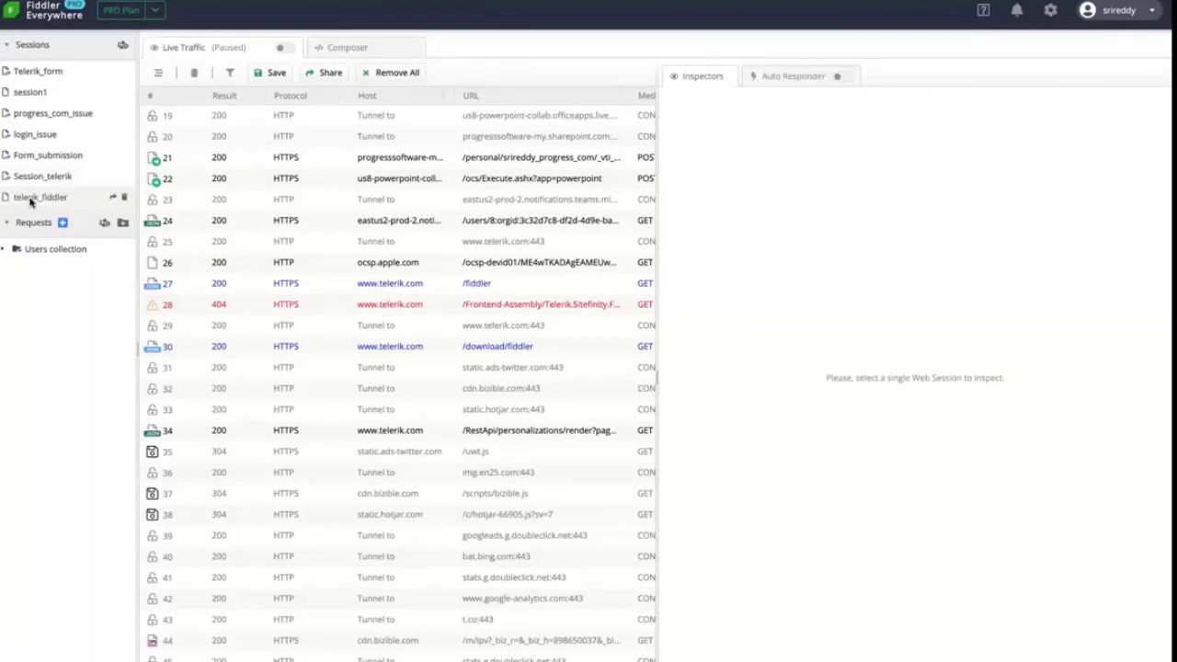
# Open the telerik_fiddler recording, inspect its ocsp.apple.com request, and return to Live Traffic
pyautogui.click(30, 201)
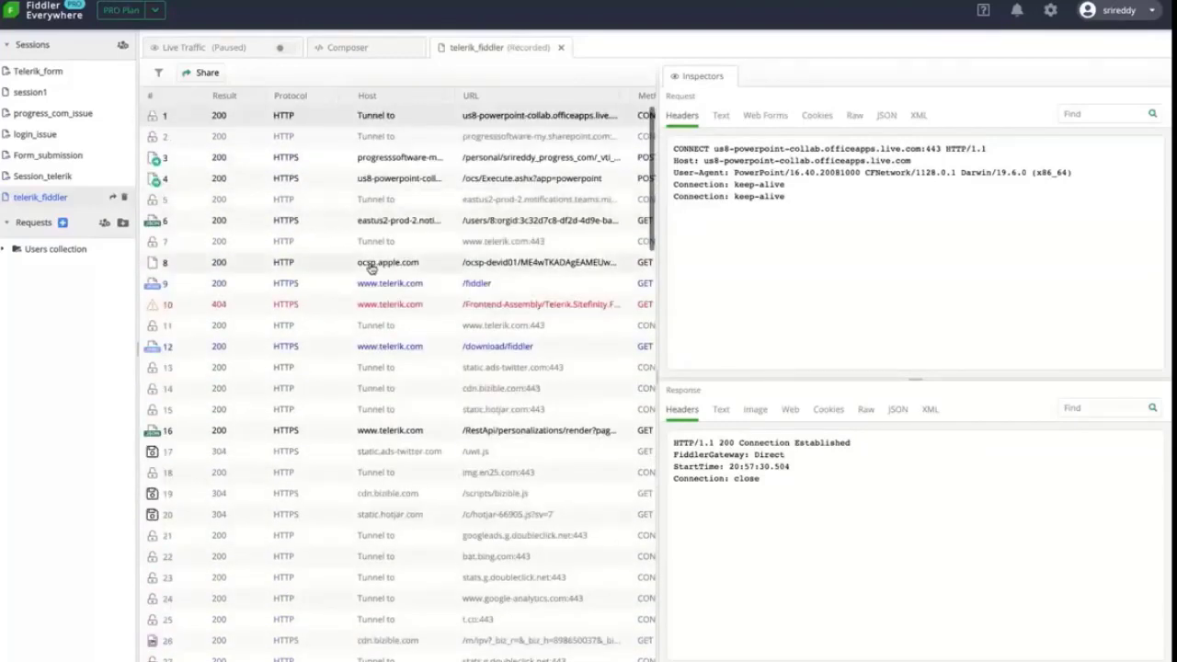
pyautogui.click(371, 265)
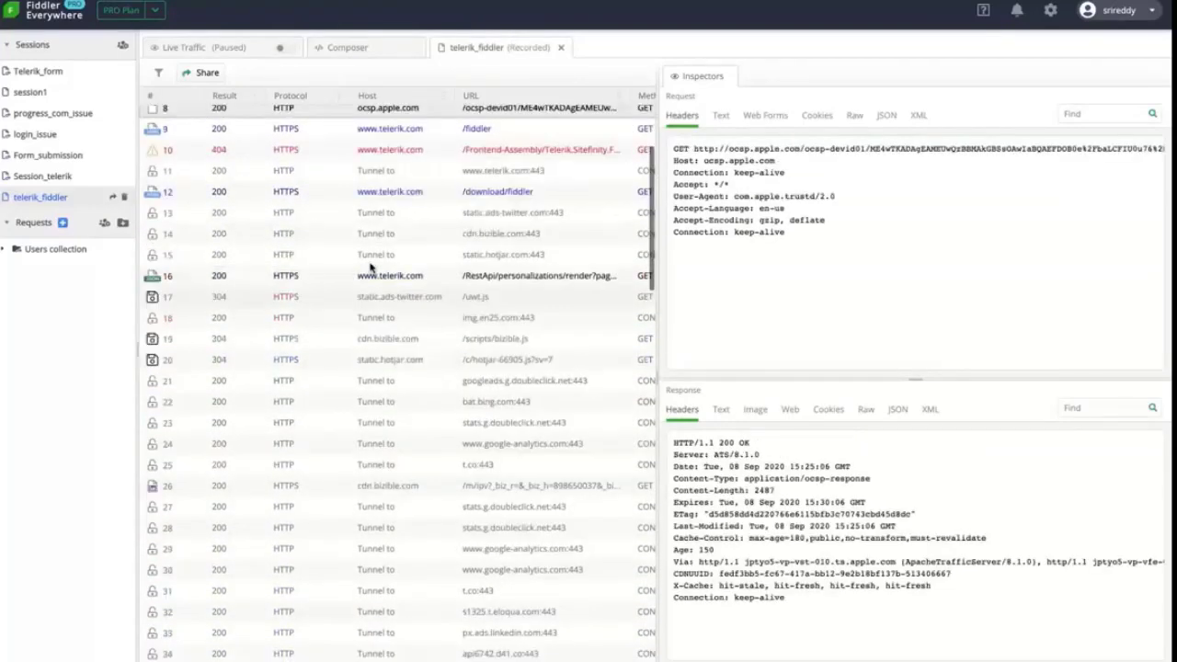
pyautogui.click(227, 52)
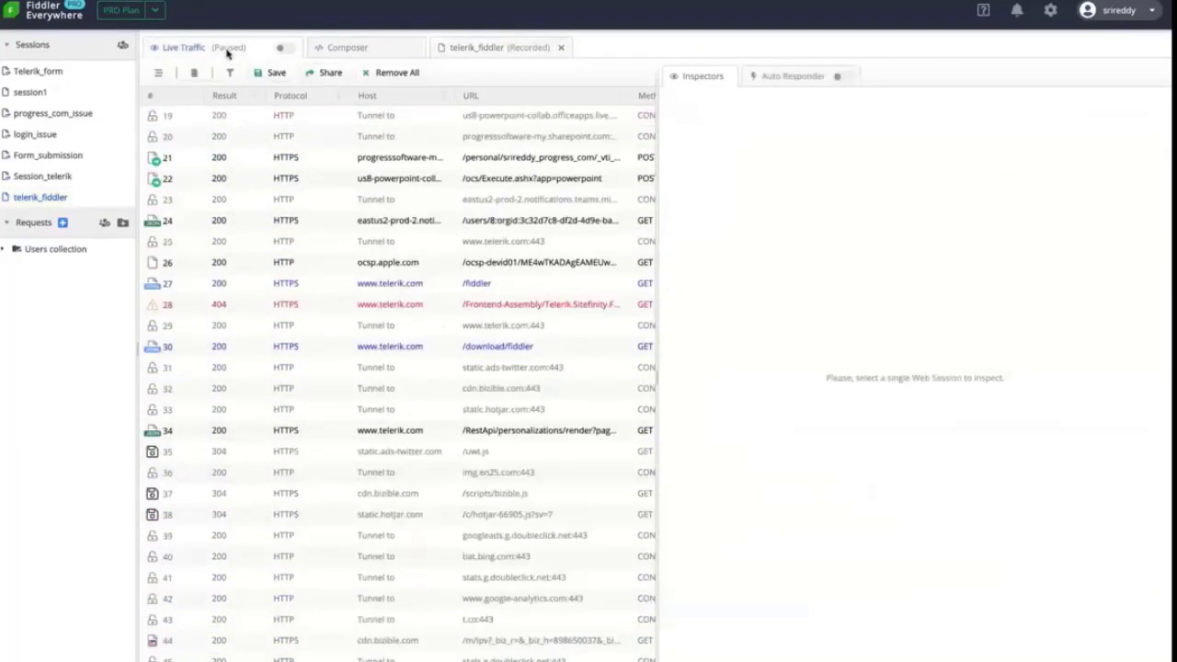
pyautogui.click(461, 52)
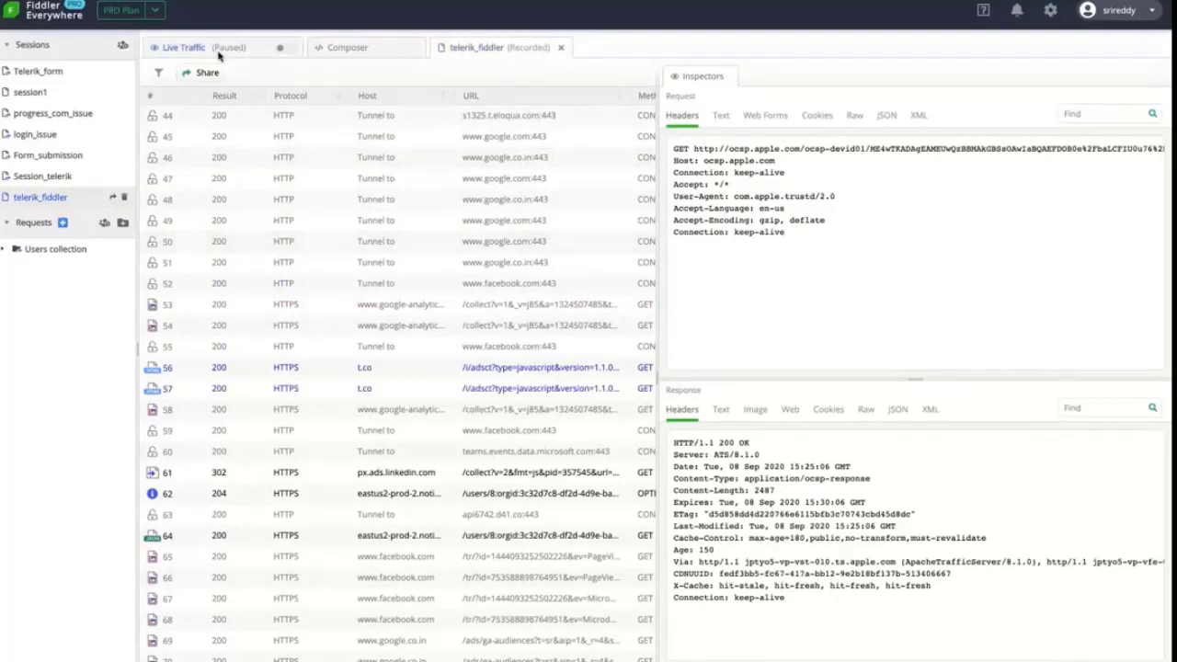
pyautogui.click(218, 53)
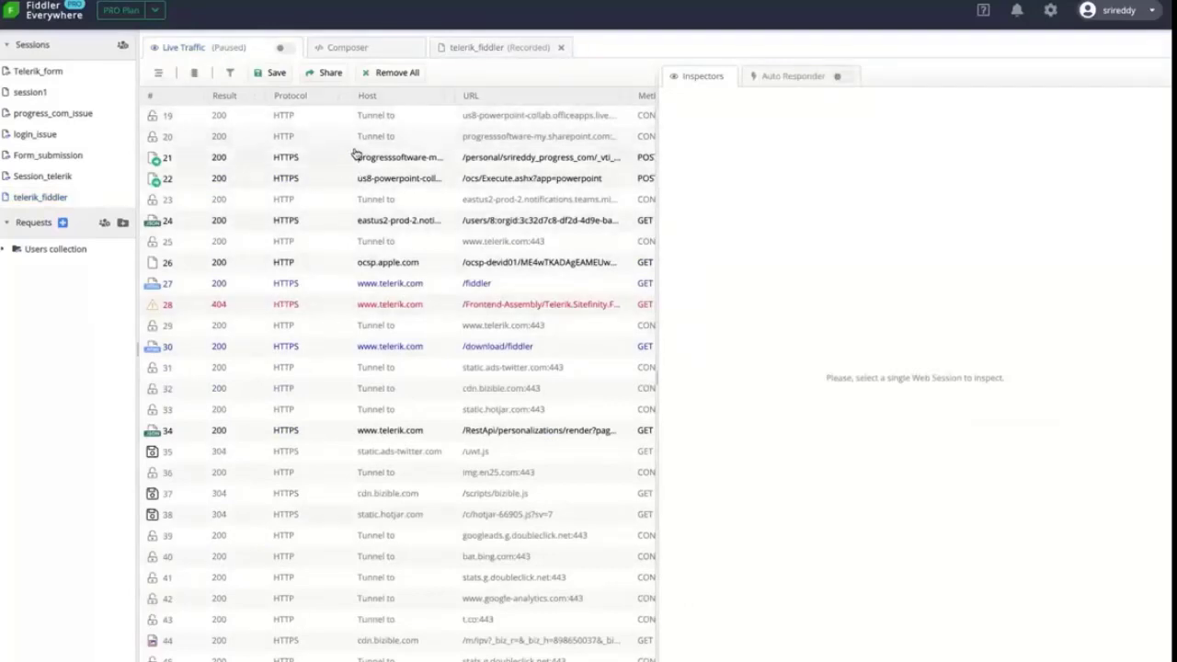
# Select session 21's POST to progresssoftware-my.sharepoint.com and view its response as JSON, then headers
pyautogui.click(310, 166)
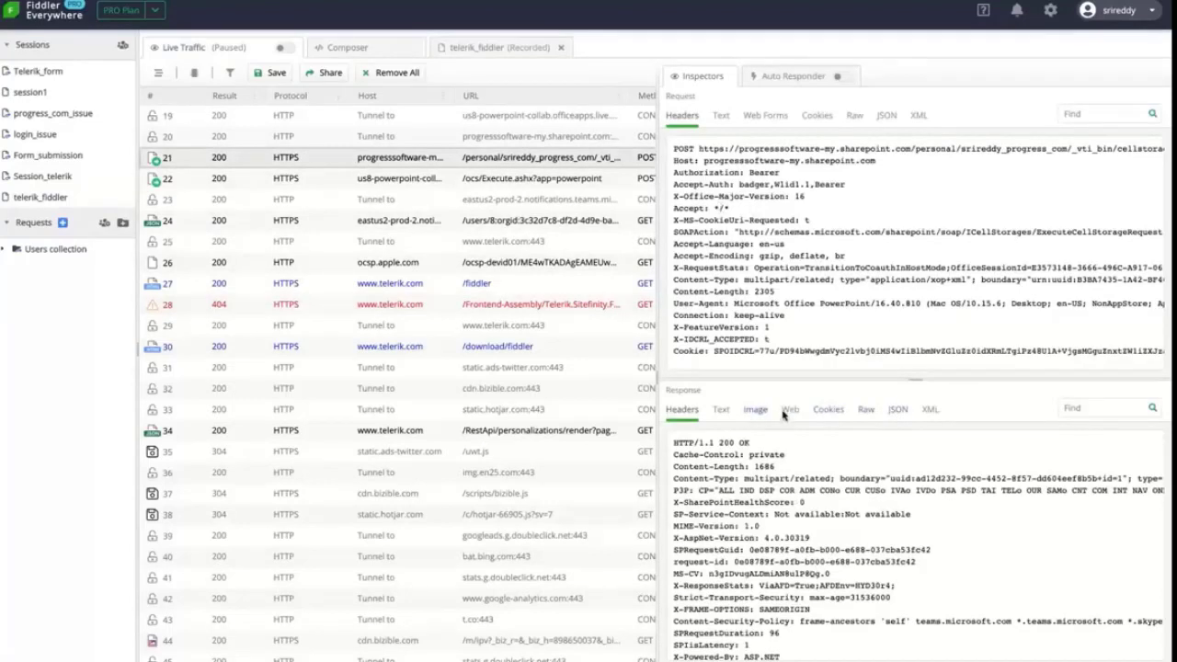
pyautogui.click(897, 410)
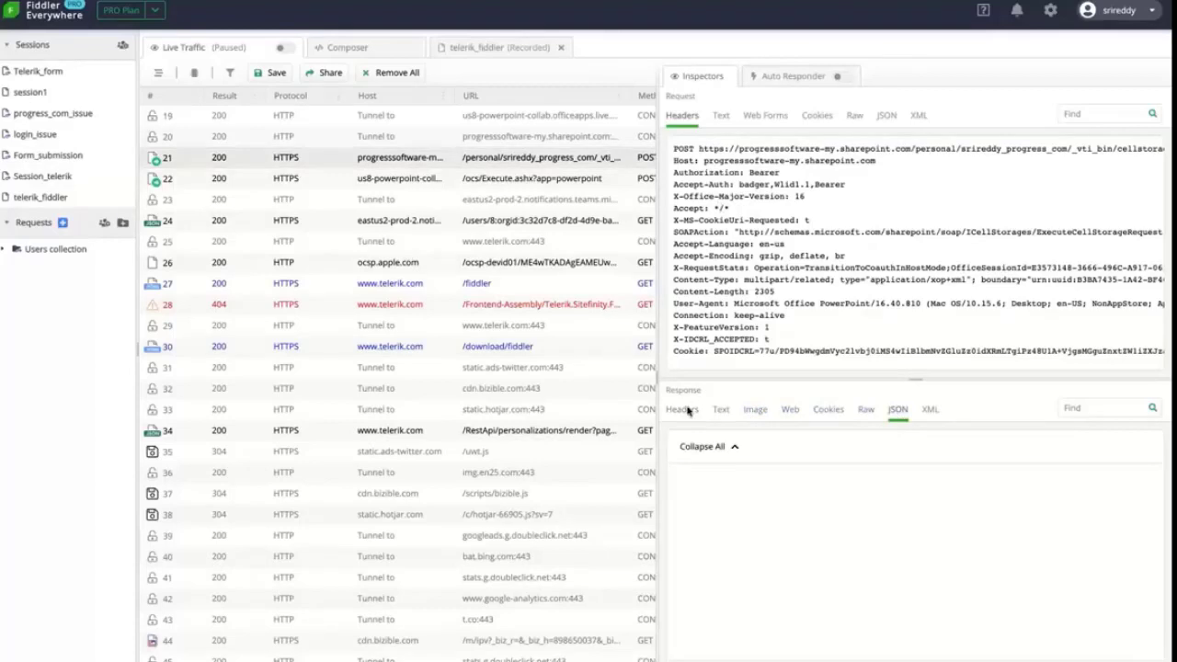
pyautogui.click(683, 410)
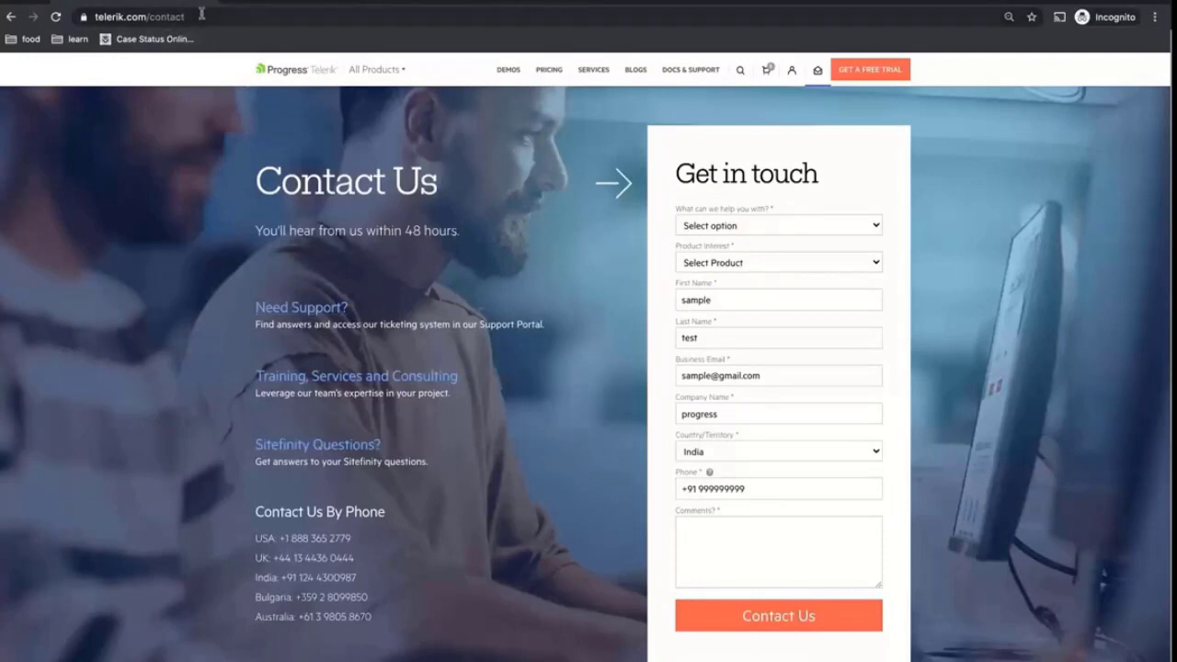
# Set the contact form's topic to Product questions and product interest to Fiddler Everywhere
pyautogui.click(729, 226)
pyautogui.click(741, 238)
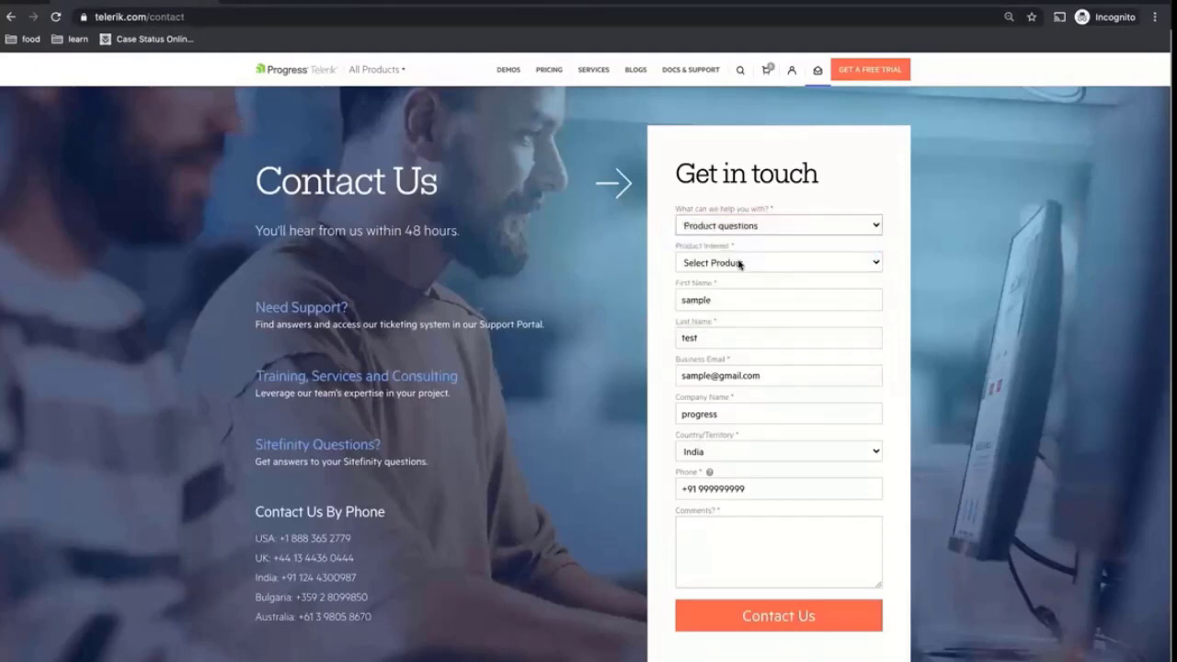
pyautogui.click(741, 263)
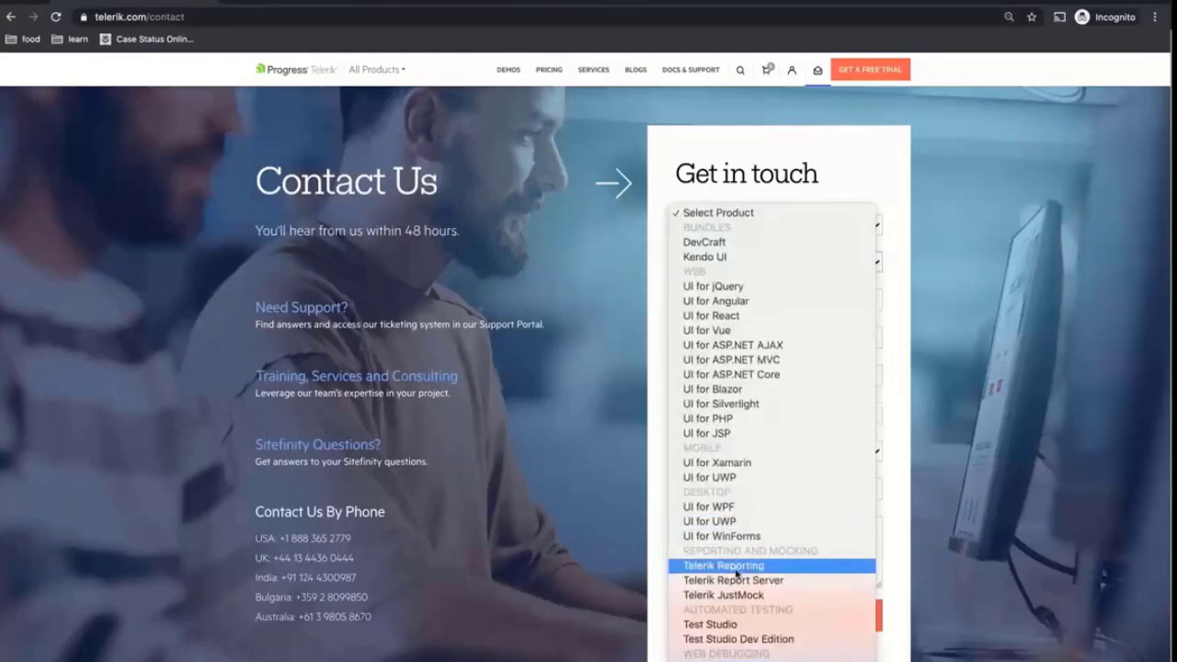
pyautogui.click(736, 594)
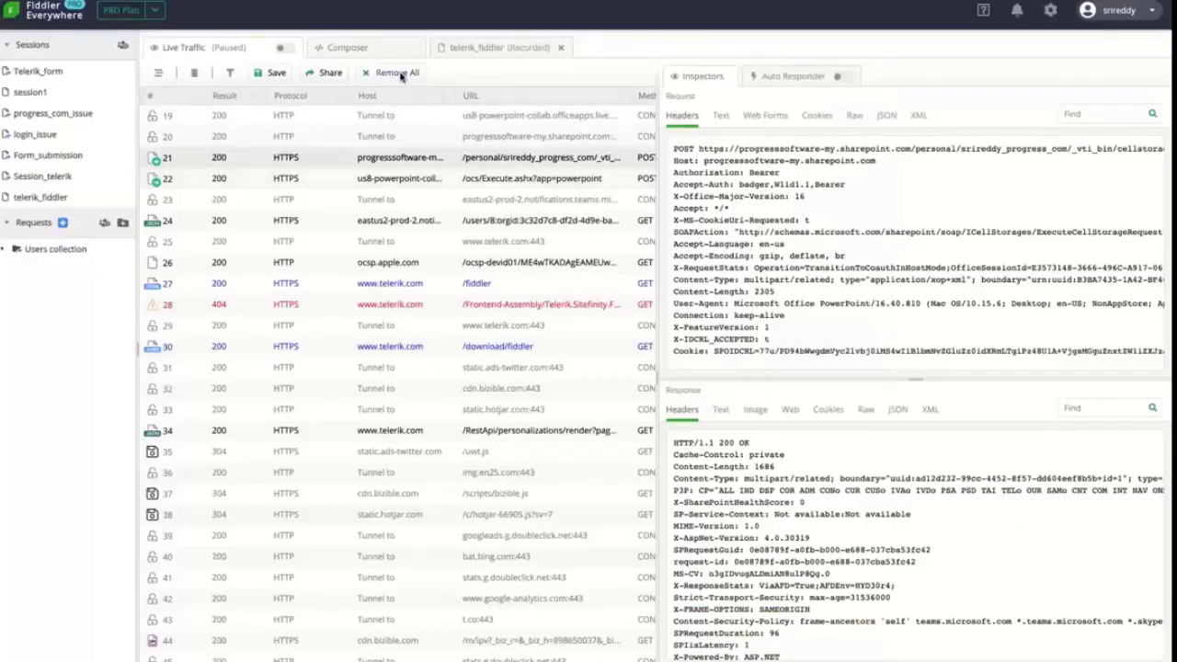
# Clear all Fiddler sessions, resume capture, then submit the form with the comment 'test'
pyautogui.click(397, 73)
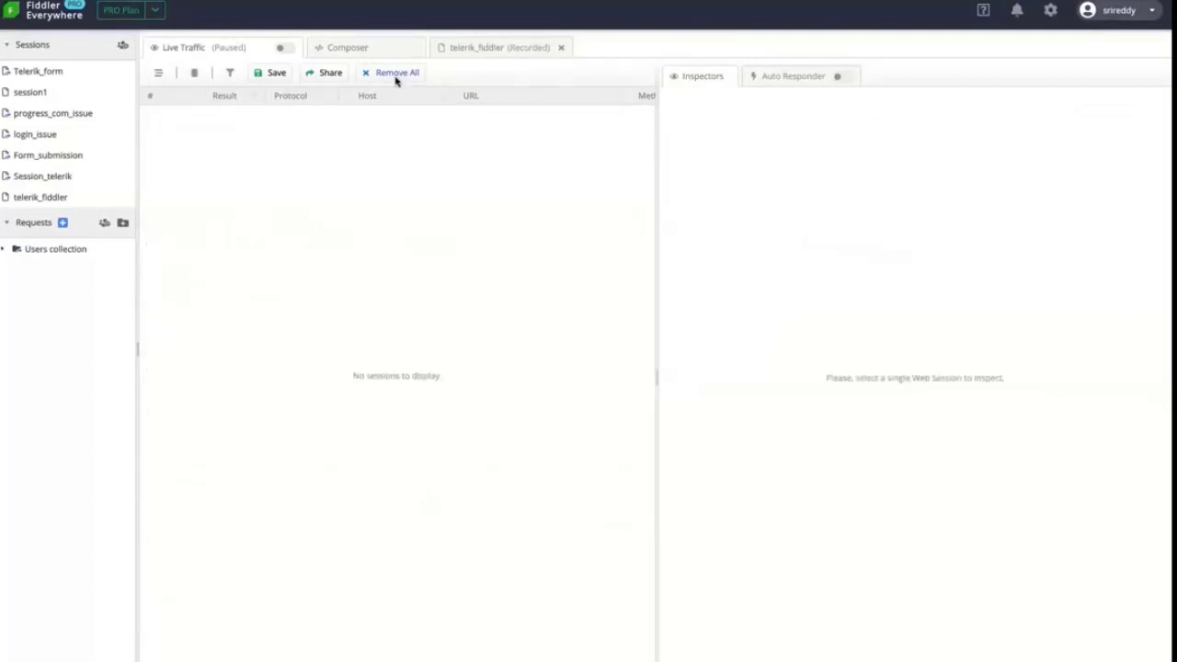
pyautogui.click(283, 49)
pyautogui.press('super+Tab')
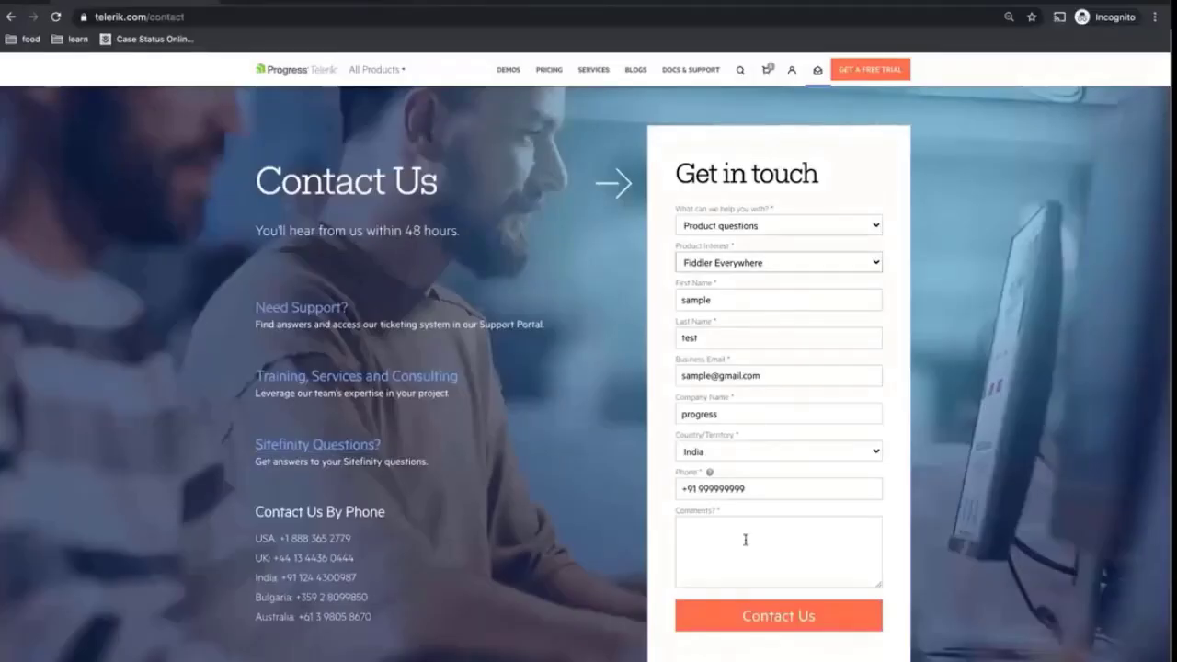
pyautogui.click(745, 540)
pyautogui.write('test')
pyautogui.click(719, 616)
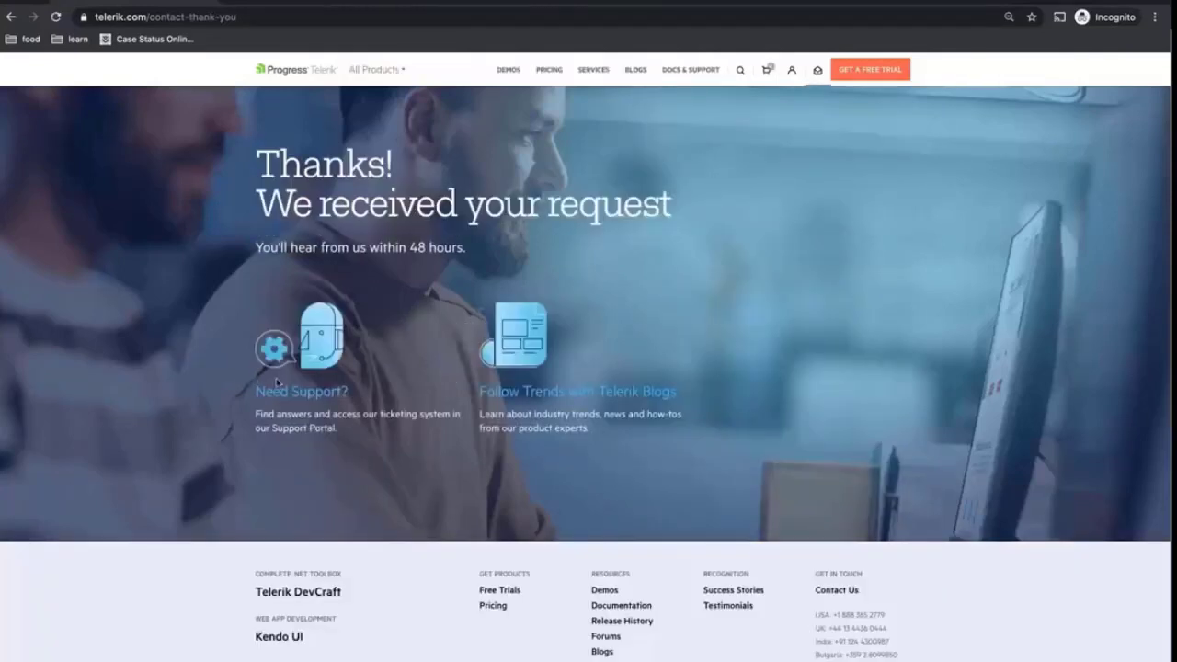
pyautogui.press('super+Tab')
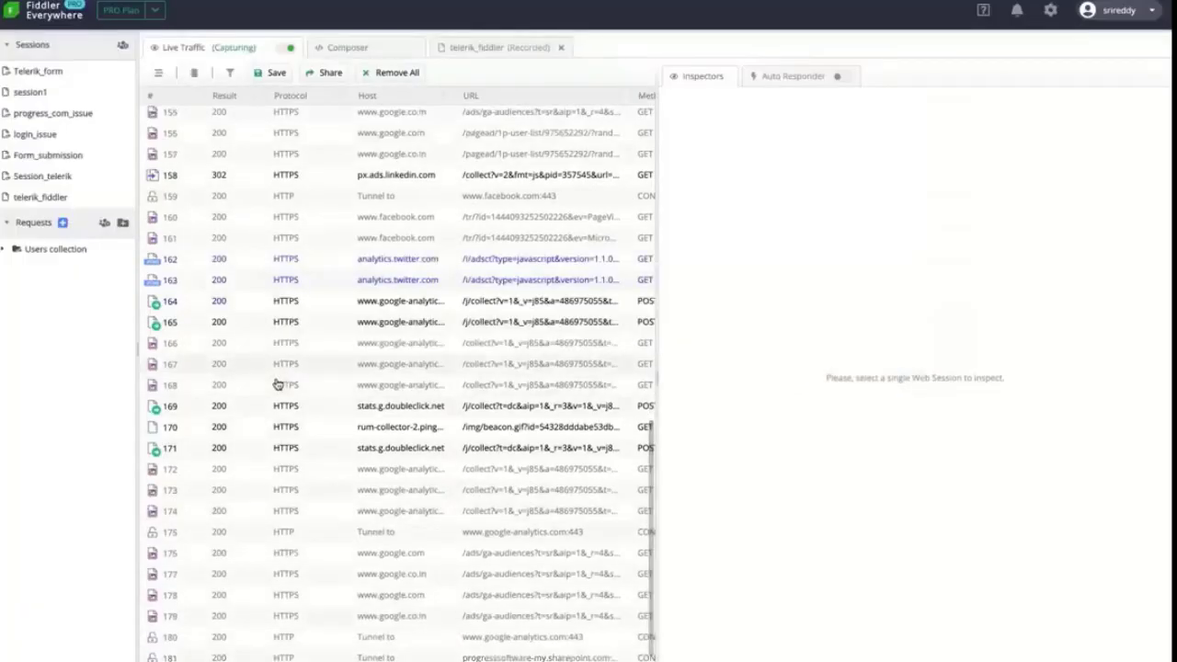
# Pause the capture and check Chrome's thank-you page before returning to the session list
pyautogui.click(287, 51)
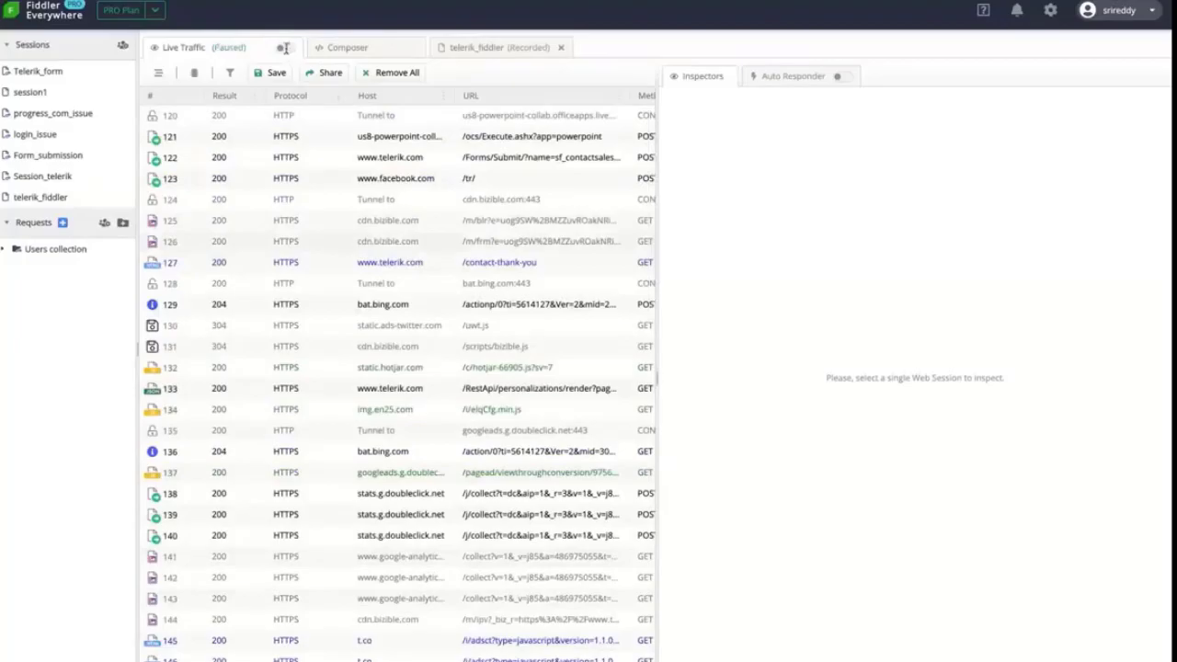
pyautogui.press('super+Tab')
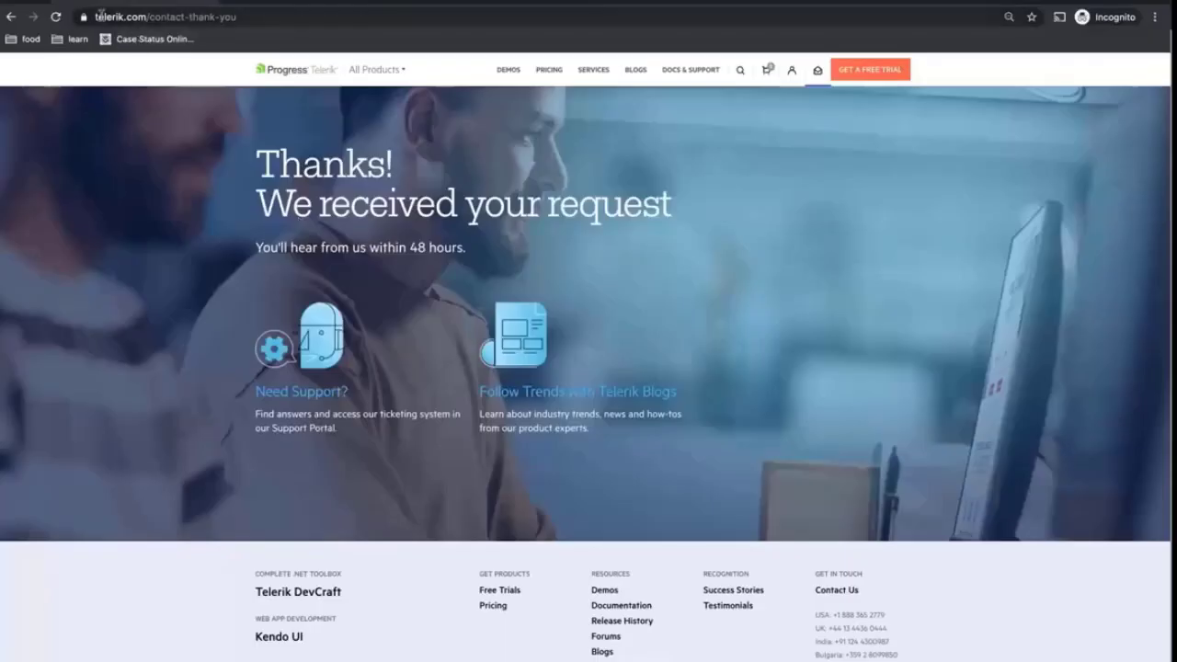
pyautogui.press('super+Tab')
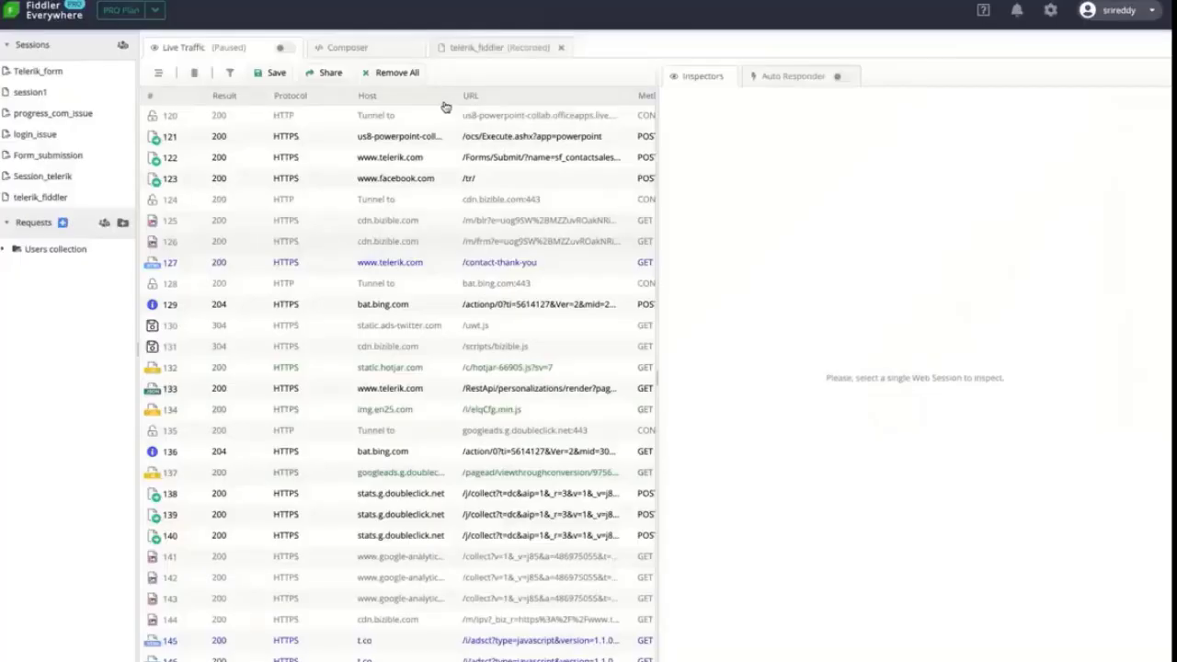
# Filter the session list to URLs containing 'telerik'
pyautogui.click(442, 99)
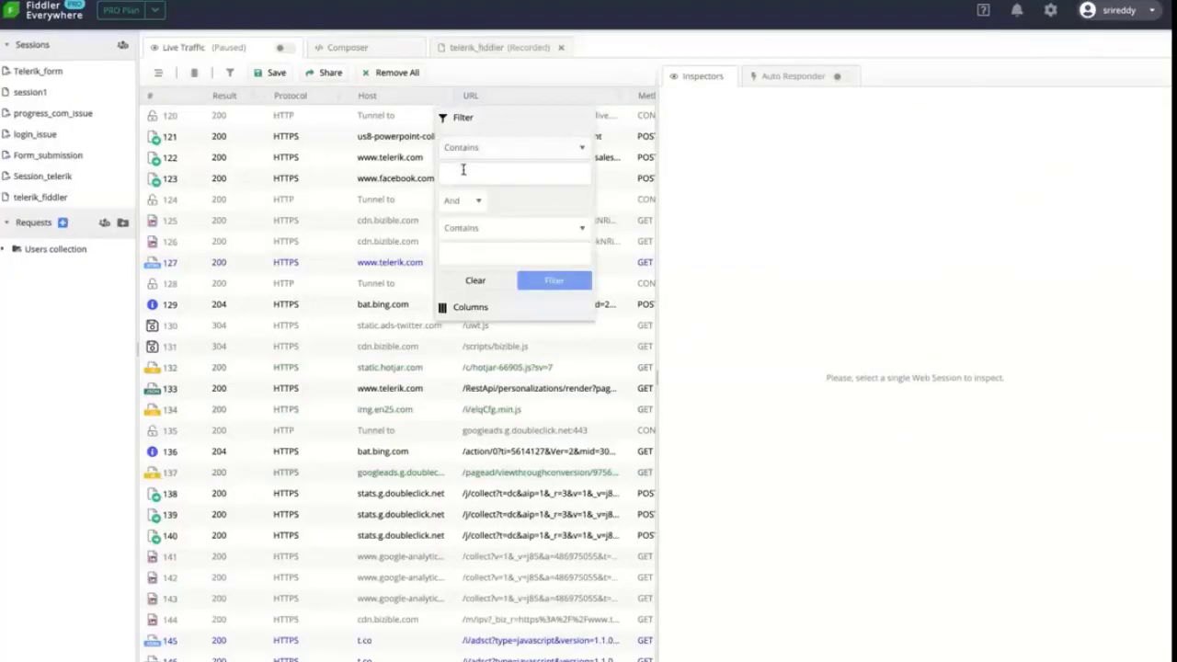
pyautogui.write('telerik.c')
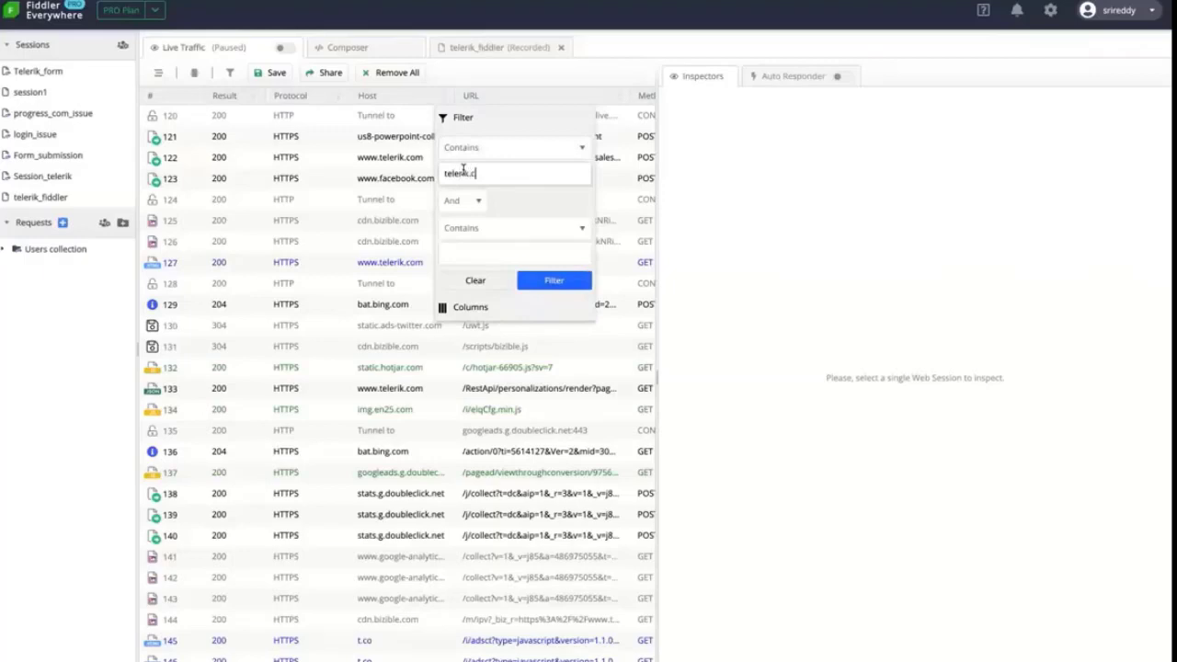
pyautogui.press('Return')
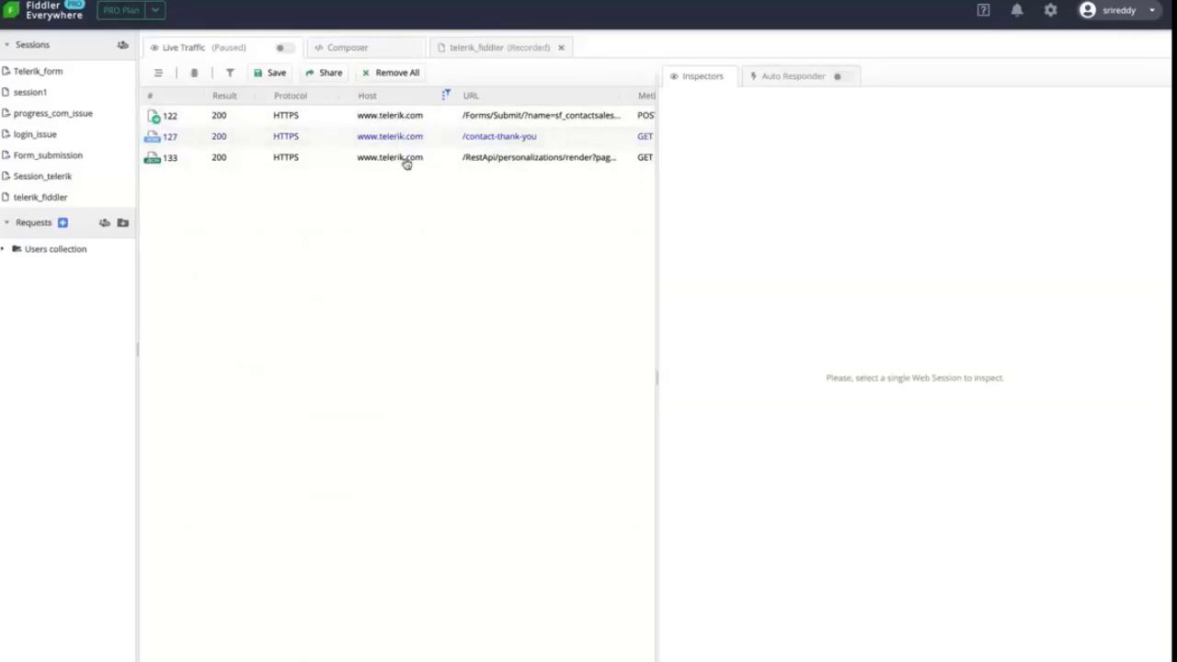
# Select session 122, the form POST, and view its request body with the submitted field values
pyautogui.click(491, 121)
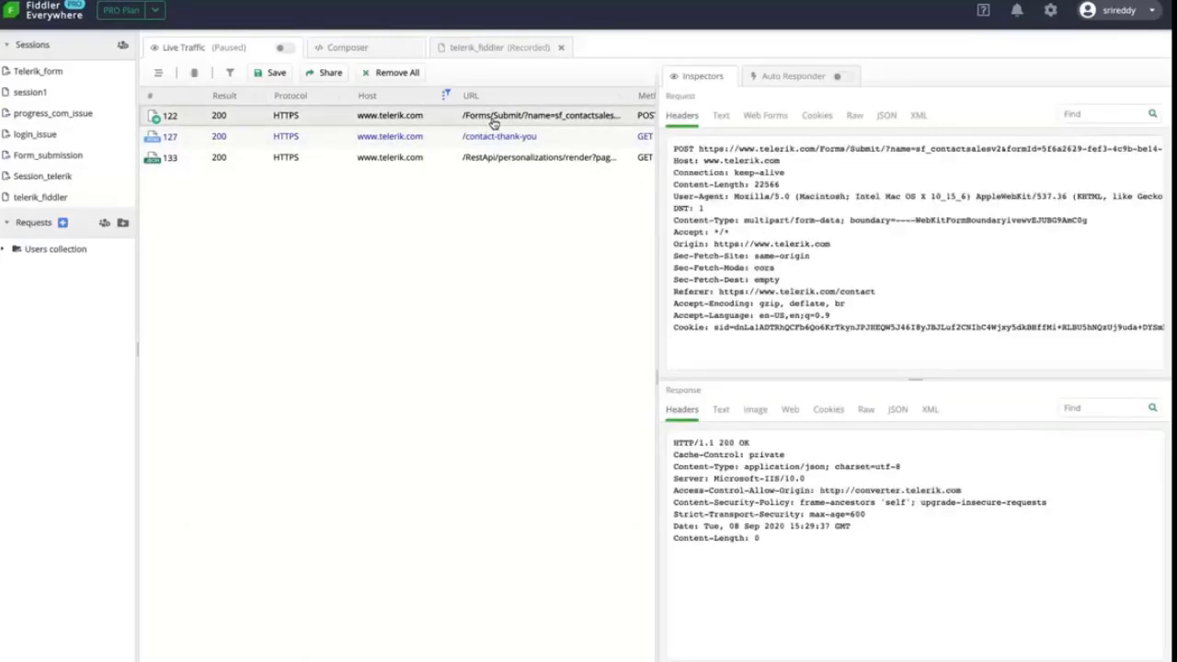
pyautogui.hscroll(2, 464, 123)
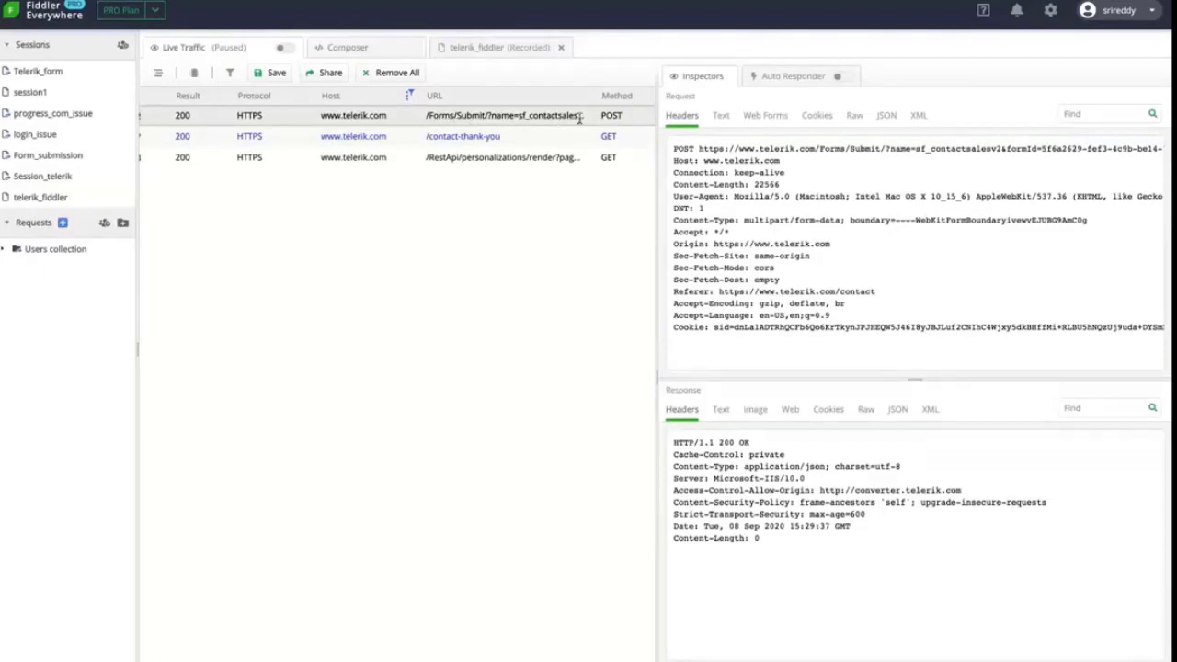
pyautogui.click(722, 411)
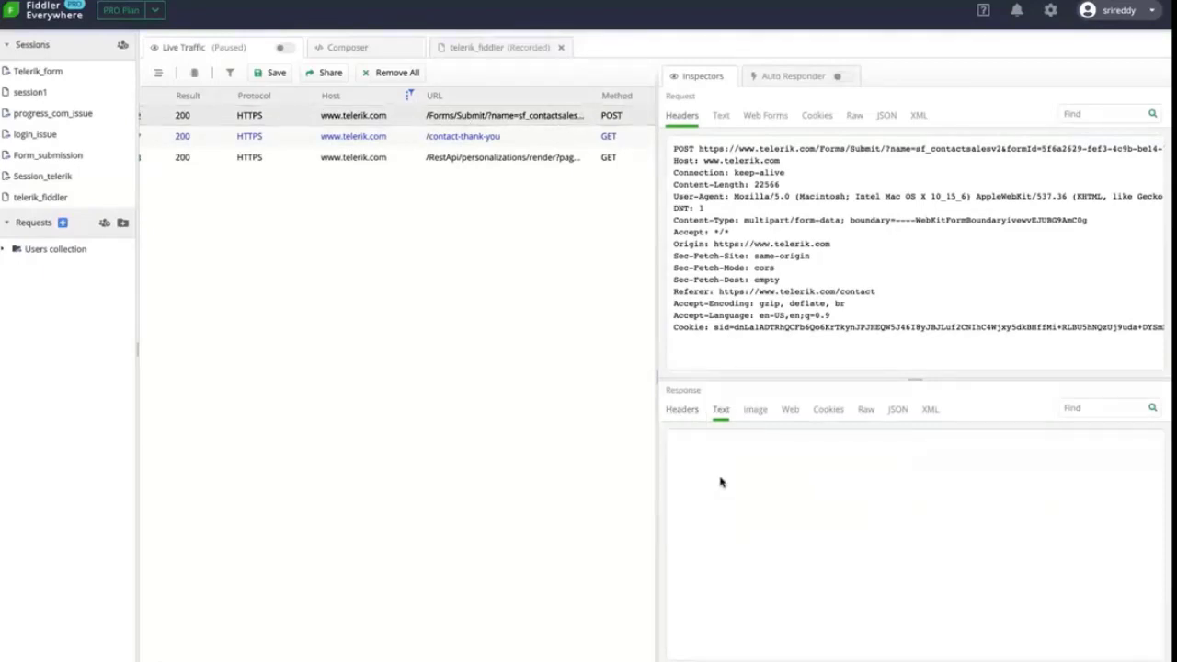
pyautogui.click(685, 410)
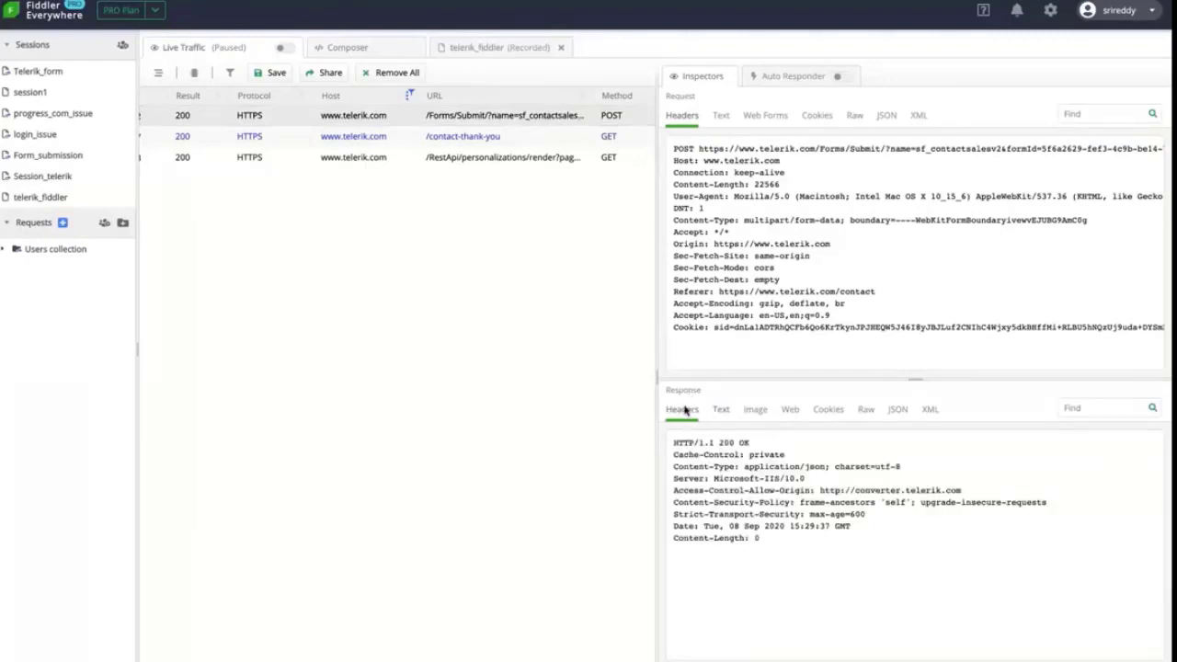
pyautogui.click(722, 117)
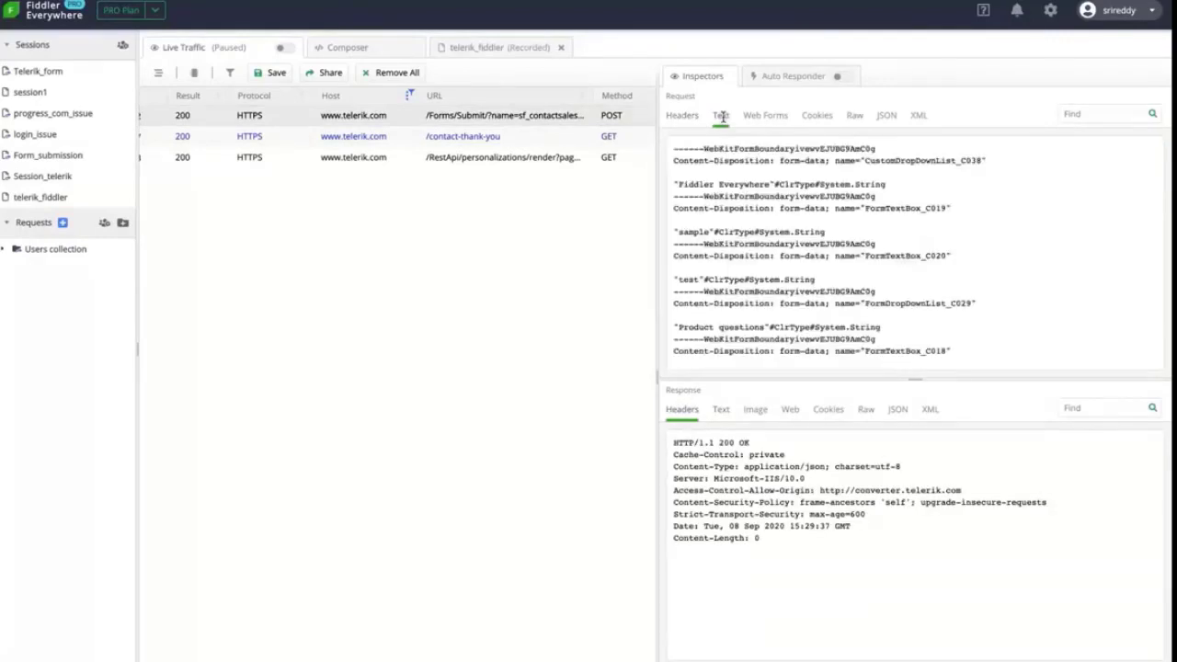
pyautogui.scroll(-5, 724, 117)
pyautogui.scroll(5, 724, 118)
pyautogui.hscroll(-2, 340, 152)
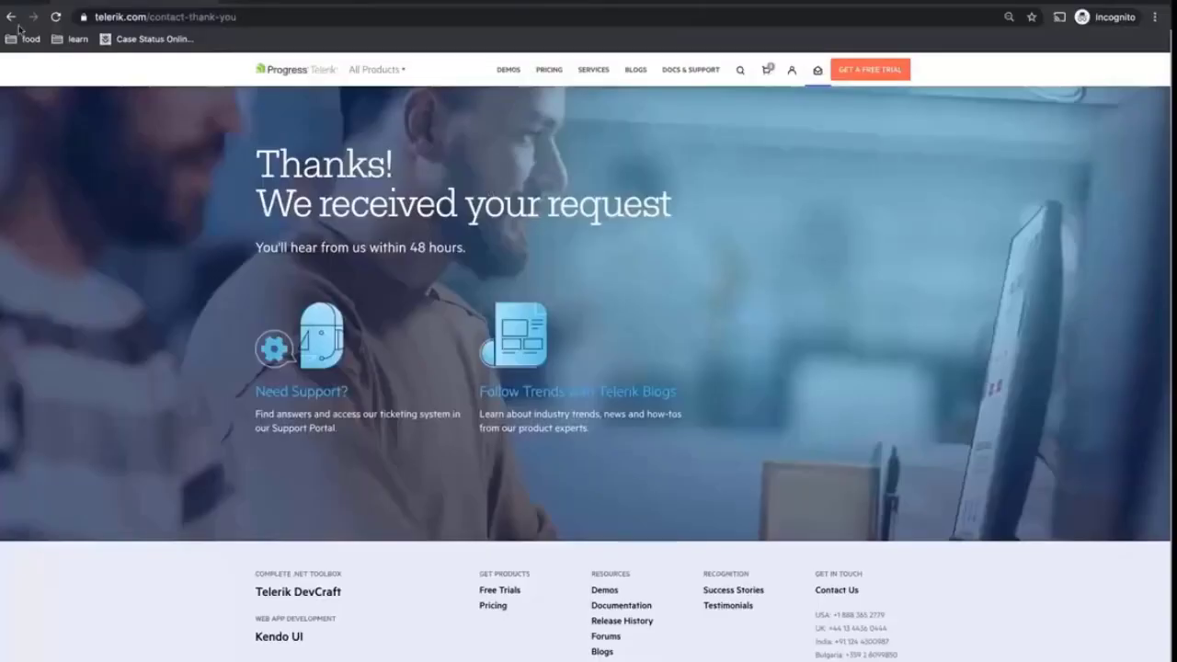
# Go back to the Contact Us form and refill it: comment 'test', Product questions, Fiddler Everywhere
pyautogui.click(10, 18)
pyautogui.click(11, 18)
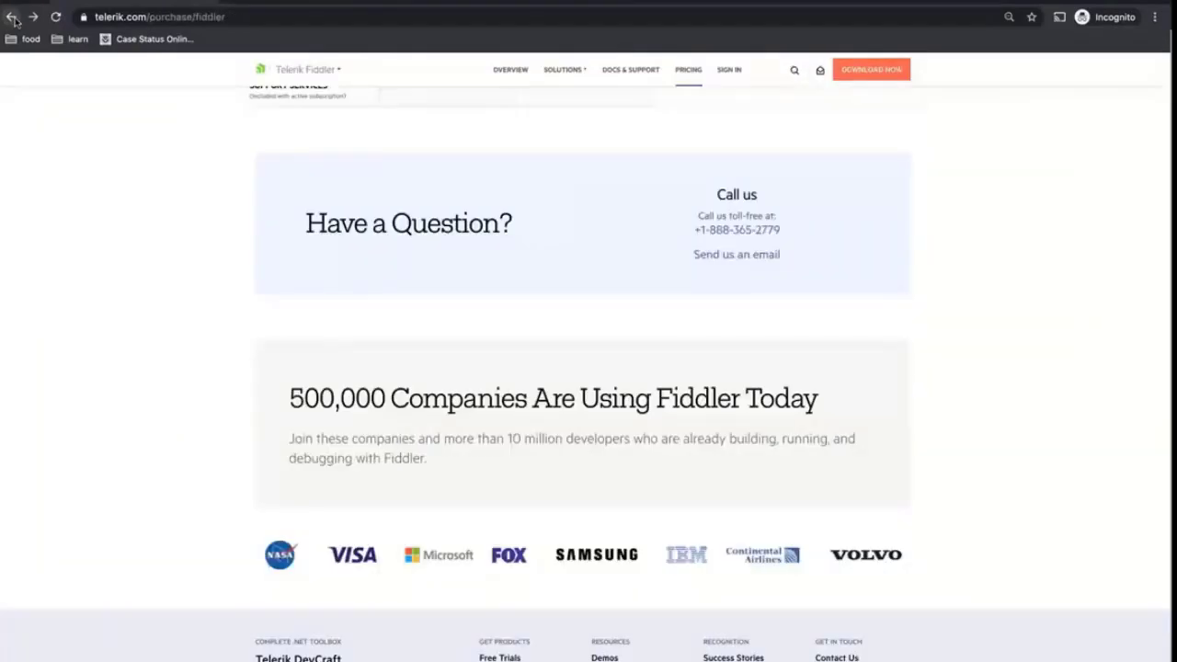
pyautogui.click(677, 196)
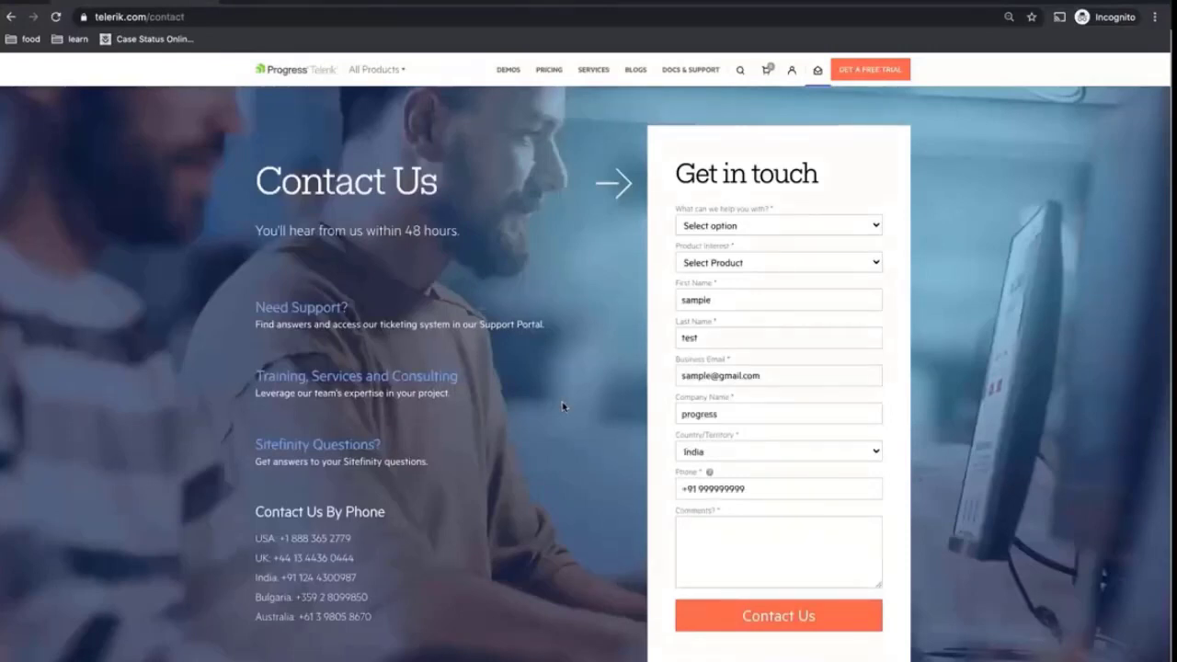
pyautogui.click(770, 526)
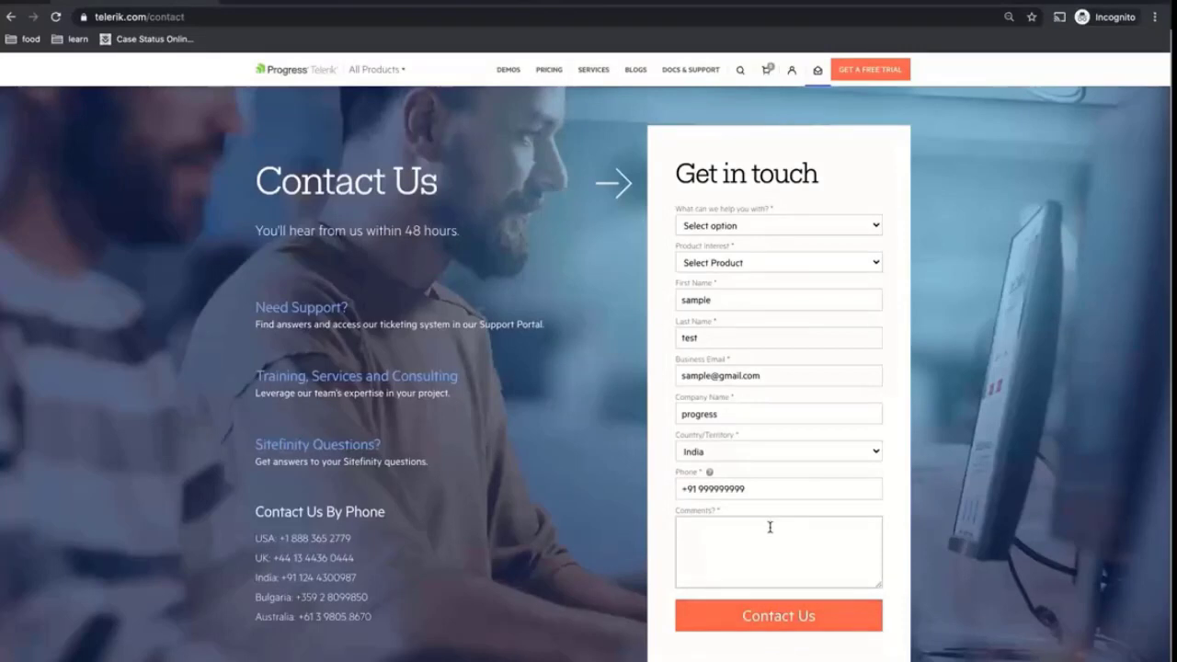
pyautogui.write('test')
pyautogui.click(784, 225)
pyautogui.click(771, 240)
pyautogui.click(770, 262)
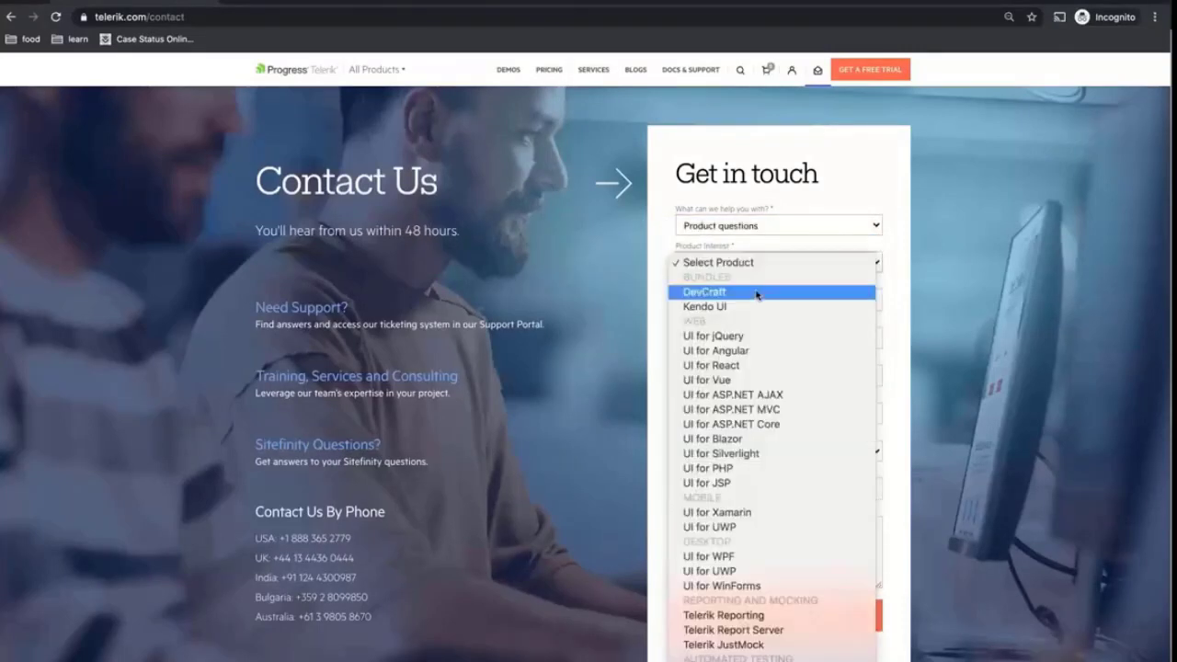
pyautogui.scroll(-5, 757, 298)
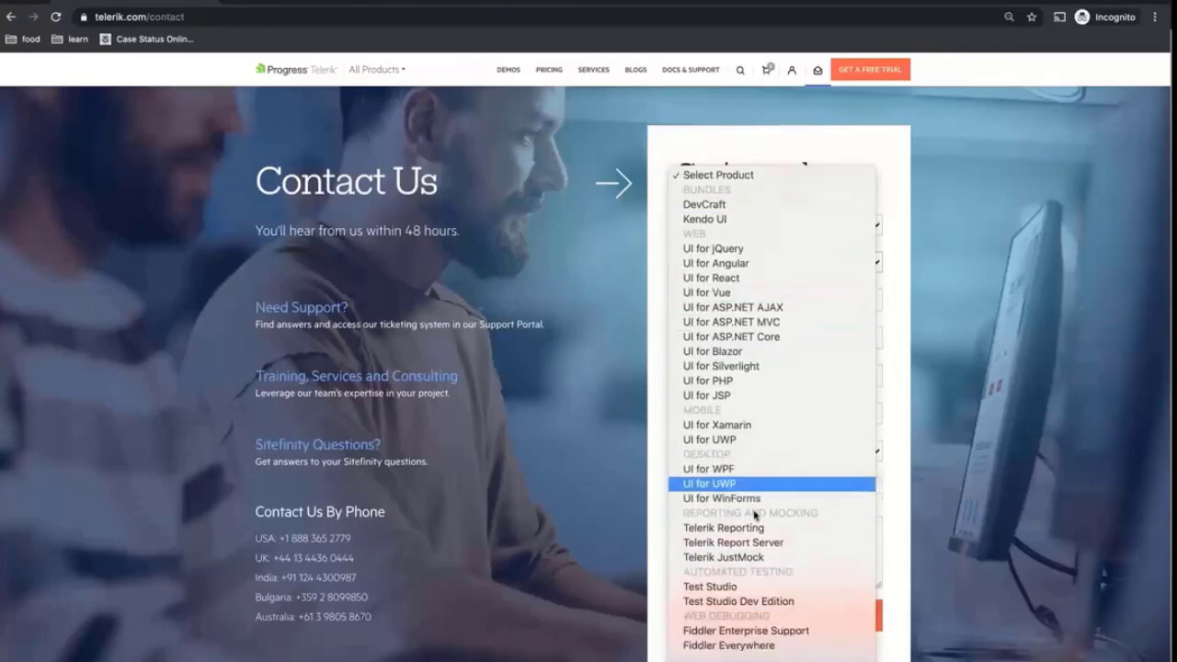
pyautogui.click(746, 595)
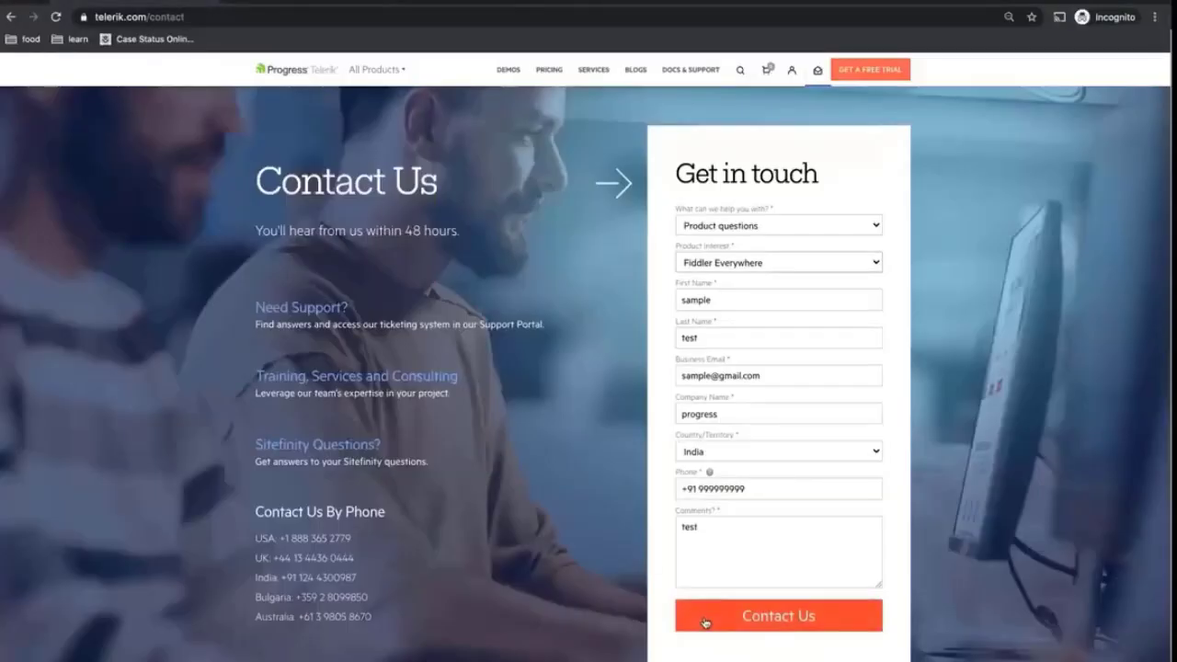
# Add a new Auto Responder rule from session 122, the /Forms/Submit POST
pyautogui.click(706, 623)
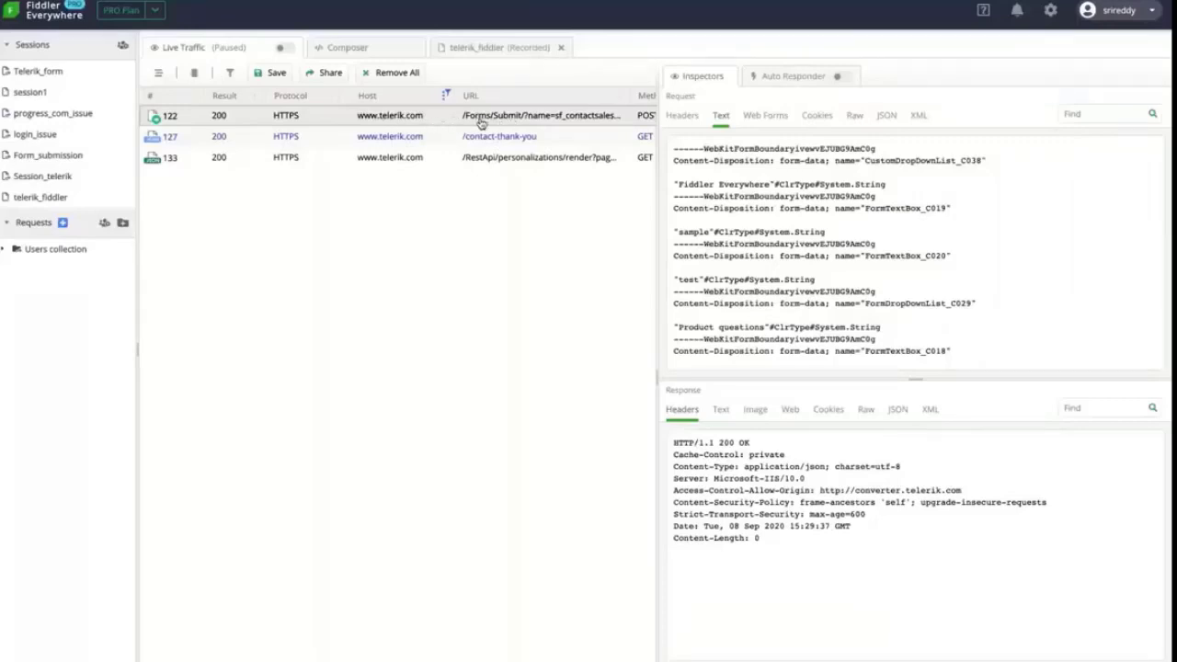
pyautogui.rightClick(419, 115)
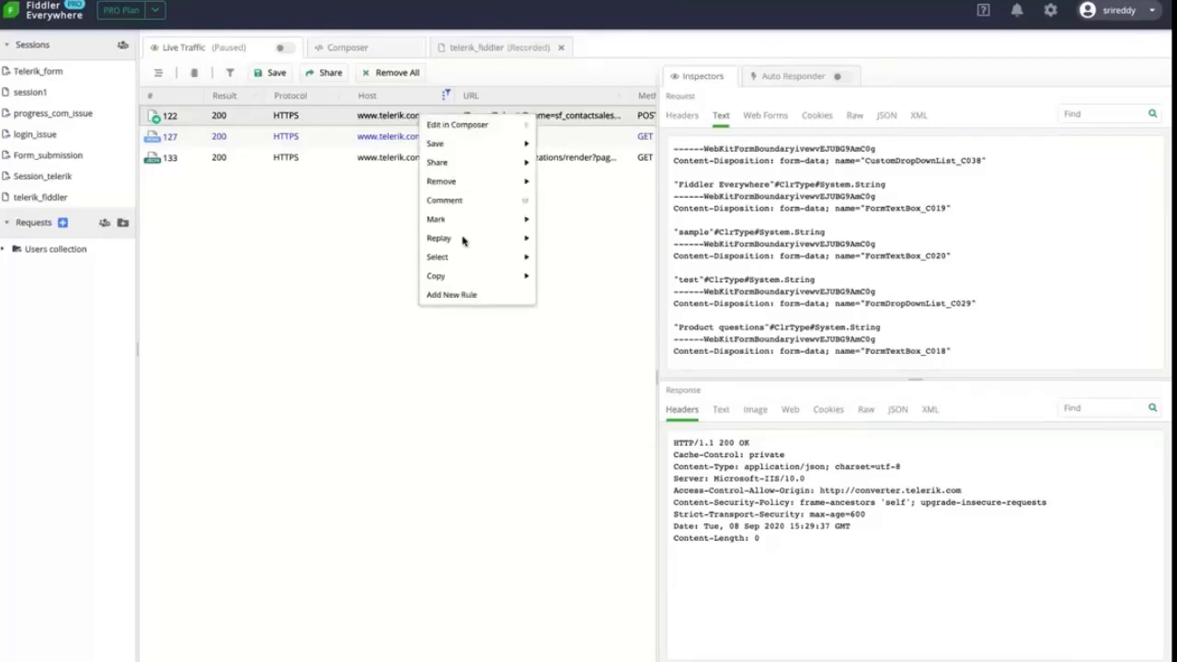
pyautogui.click(451, 295)
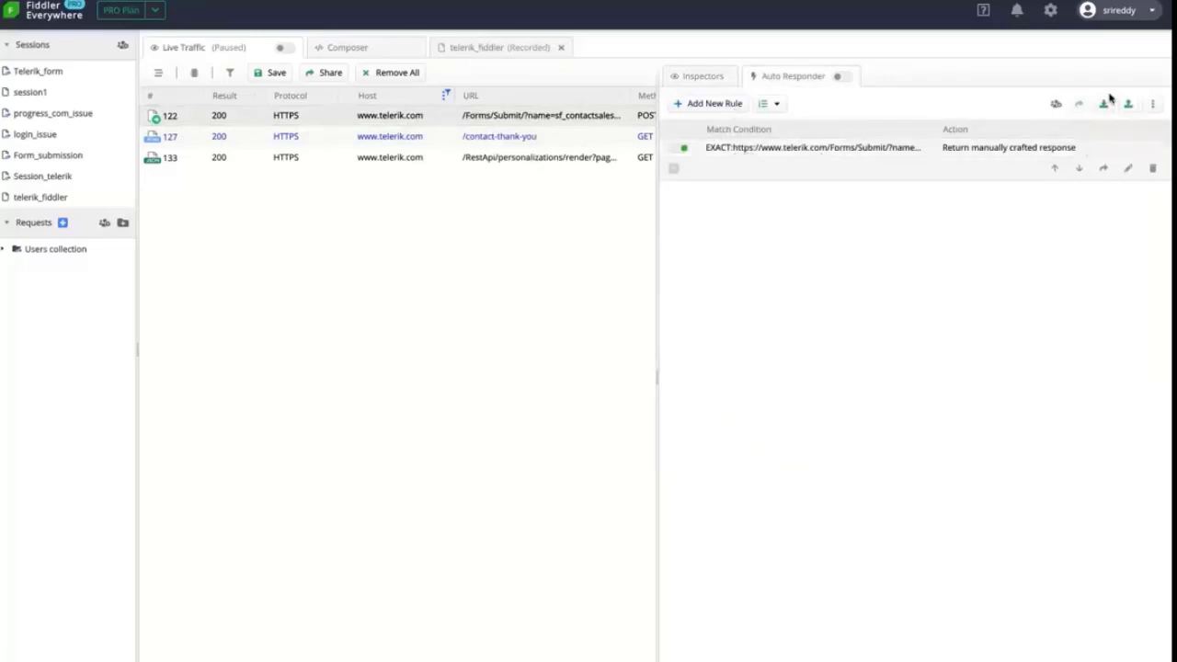
# Edit the /Forms/Submit rule, changing its action from *delay:100 to *delay:5000, and save it
pyautogui.click(1129, 171)
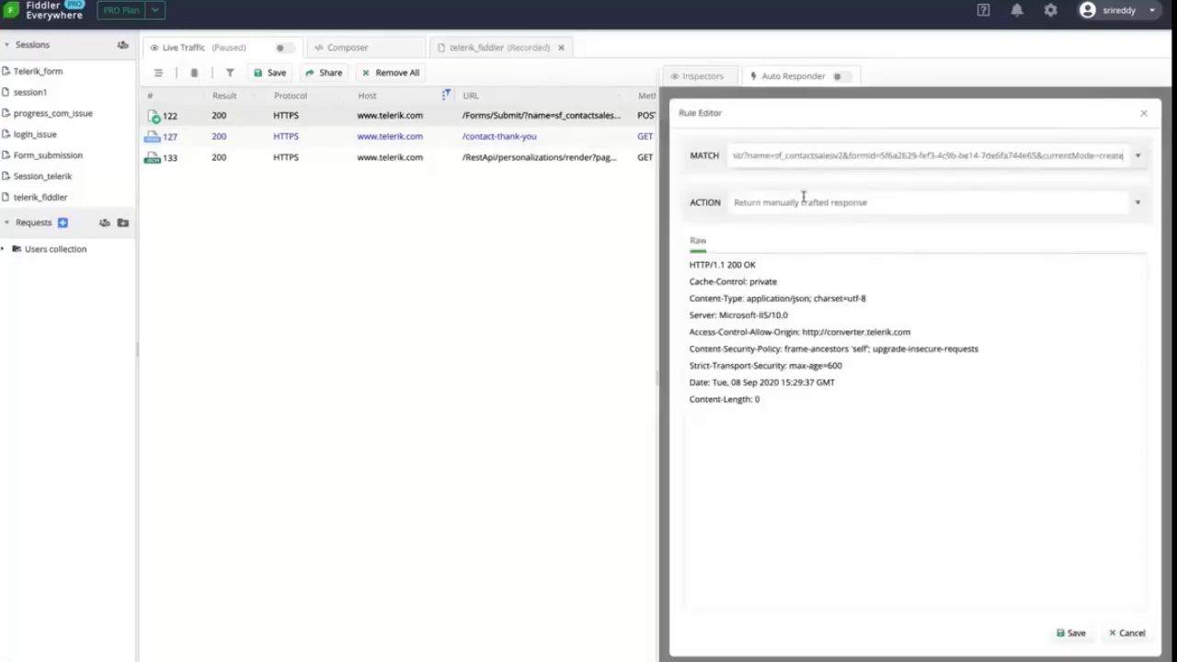
pyautogui.hscroll(-2, 806, 157)
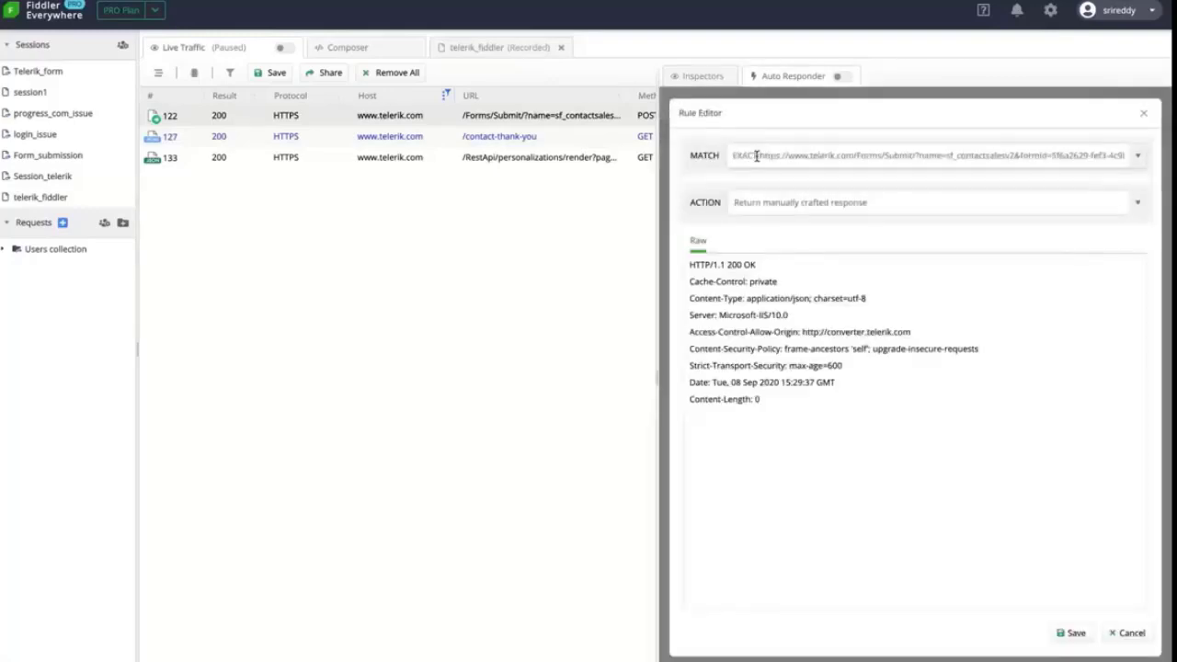
pyautogui.moveTo(756, 155); pyautogui.dragTo(1028, 152)
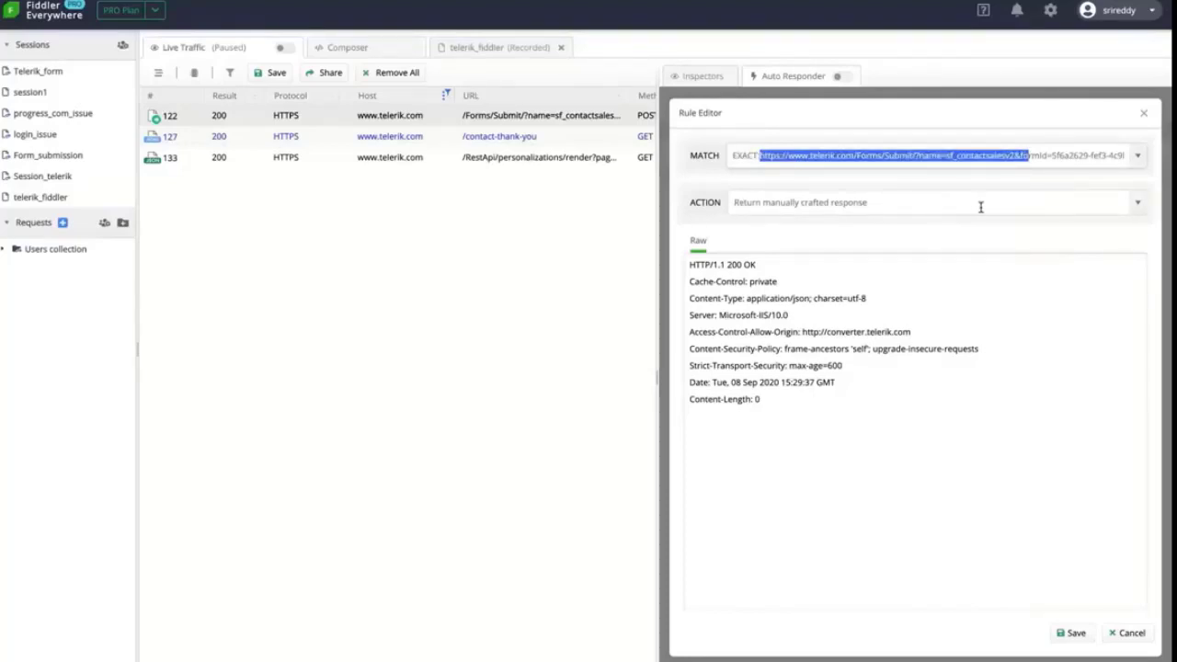
pyautogui.click(1135, 204)
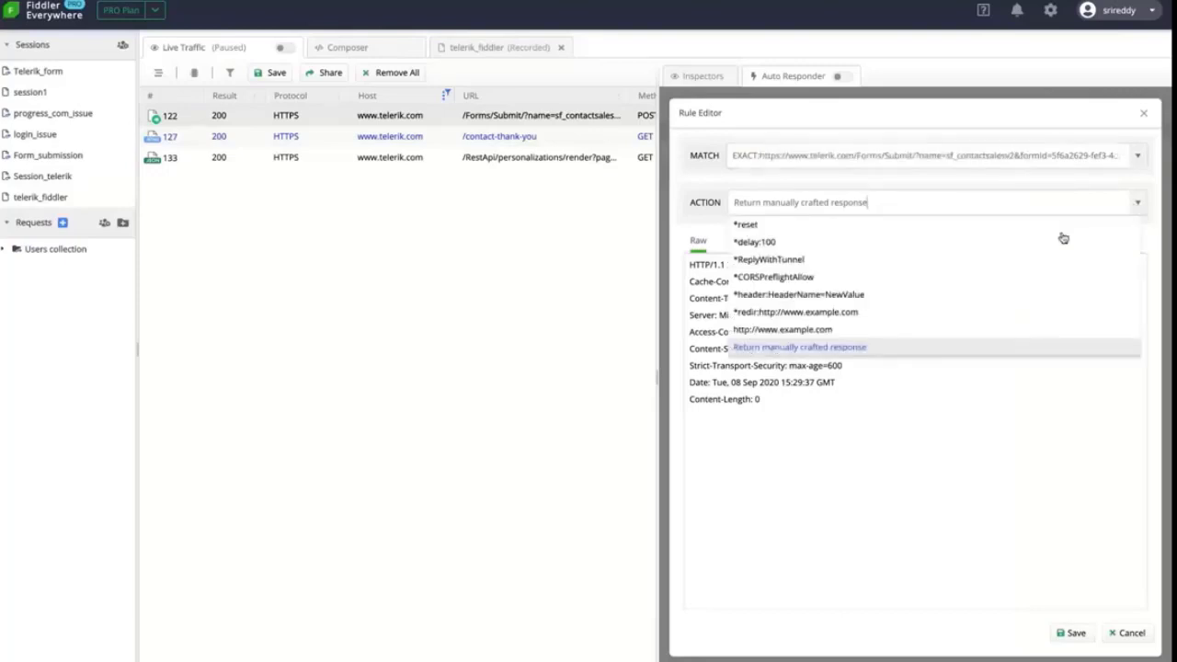
pyautogui.scroll(2, 944, 292)
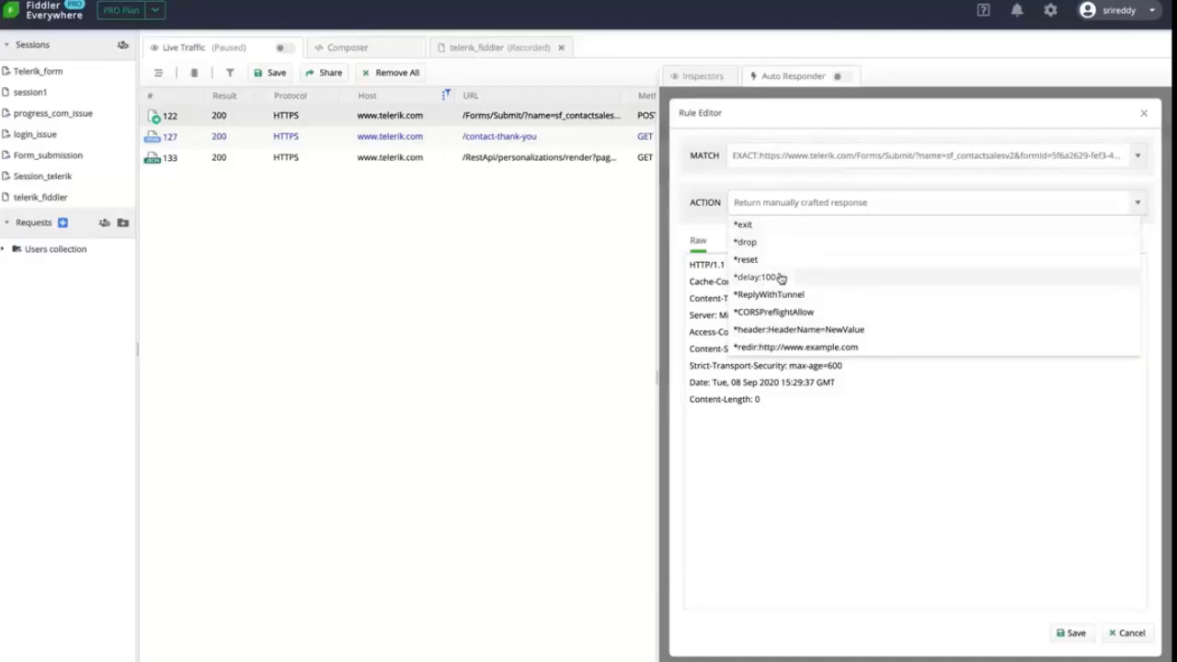
pyautogui.scroll(-3, 819, 307)
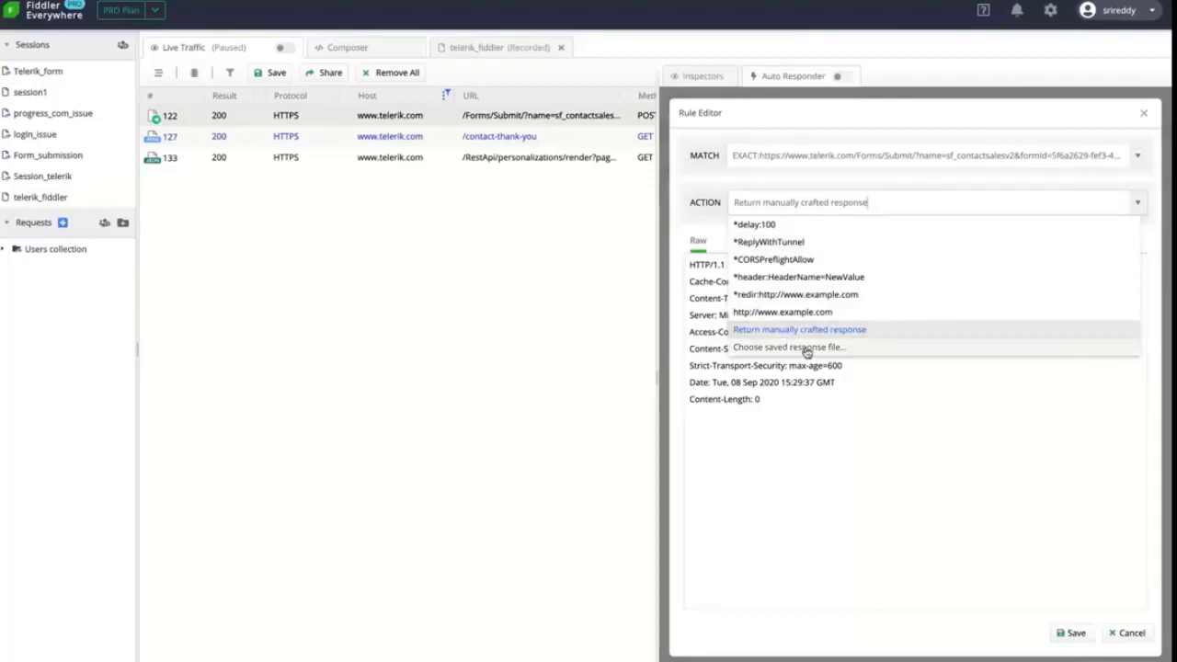
pyautogui.click(854, 229)
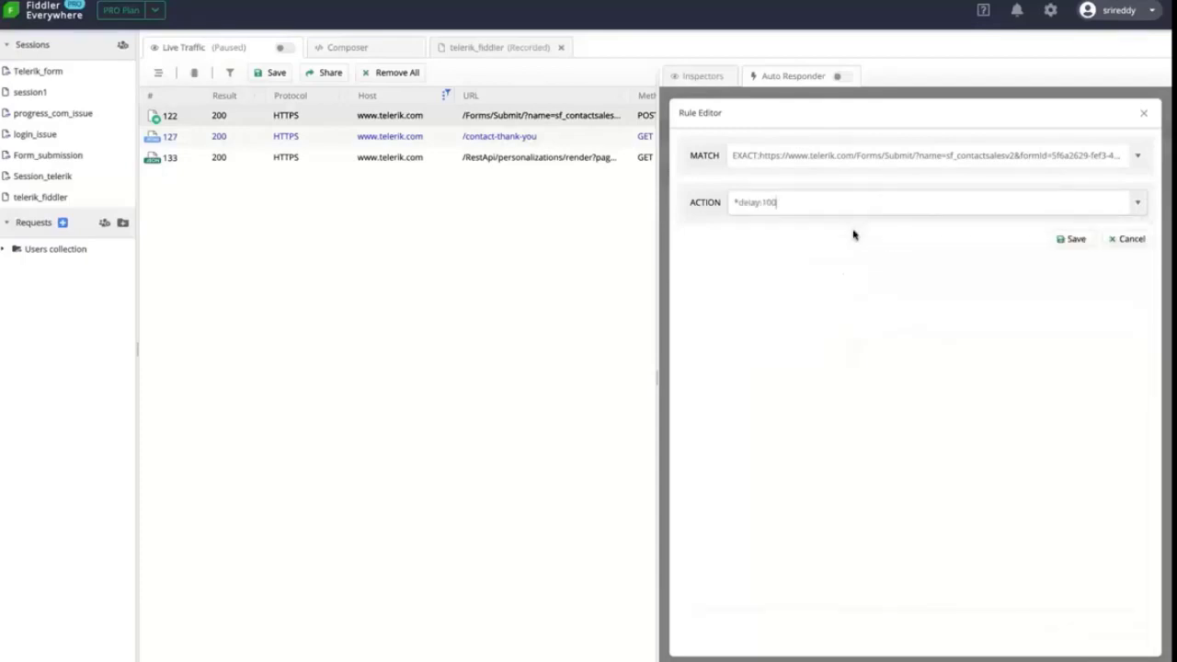
pyautogui.moveTo(794, 203); pyautogui.dragTo(761, 204)
pyautogui.write('5000')
pyautogui.click(796, 442)
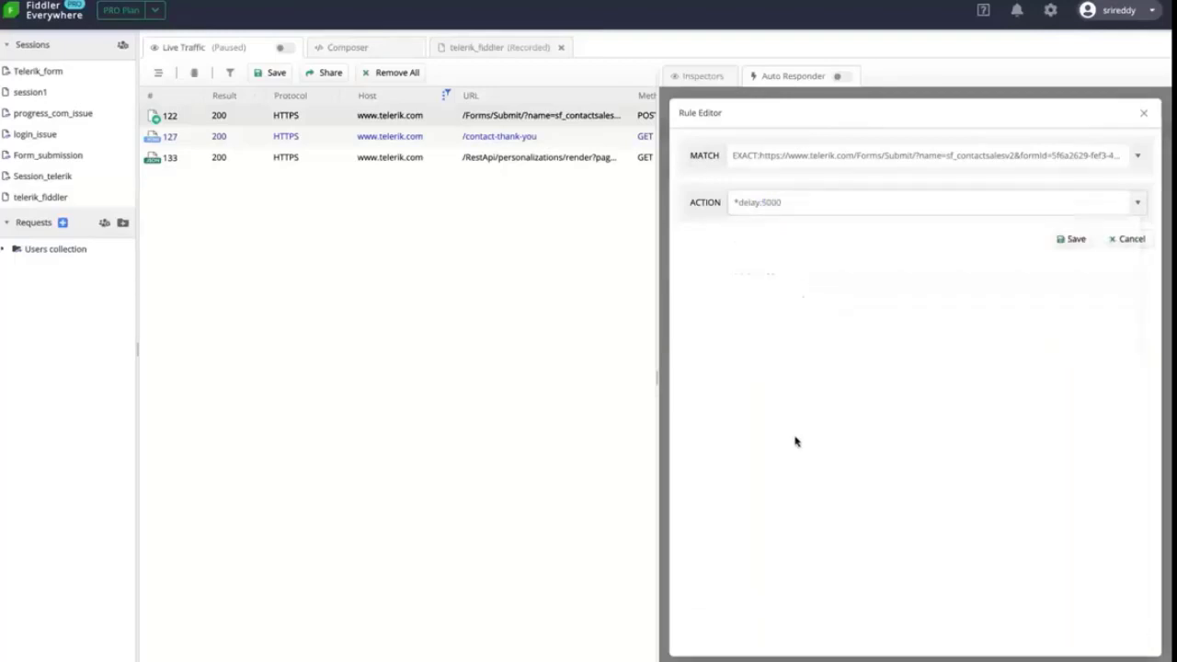
pyautogui.click(1074, 240)
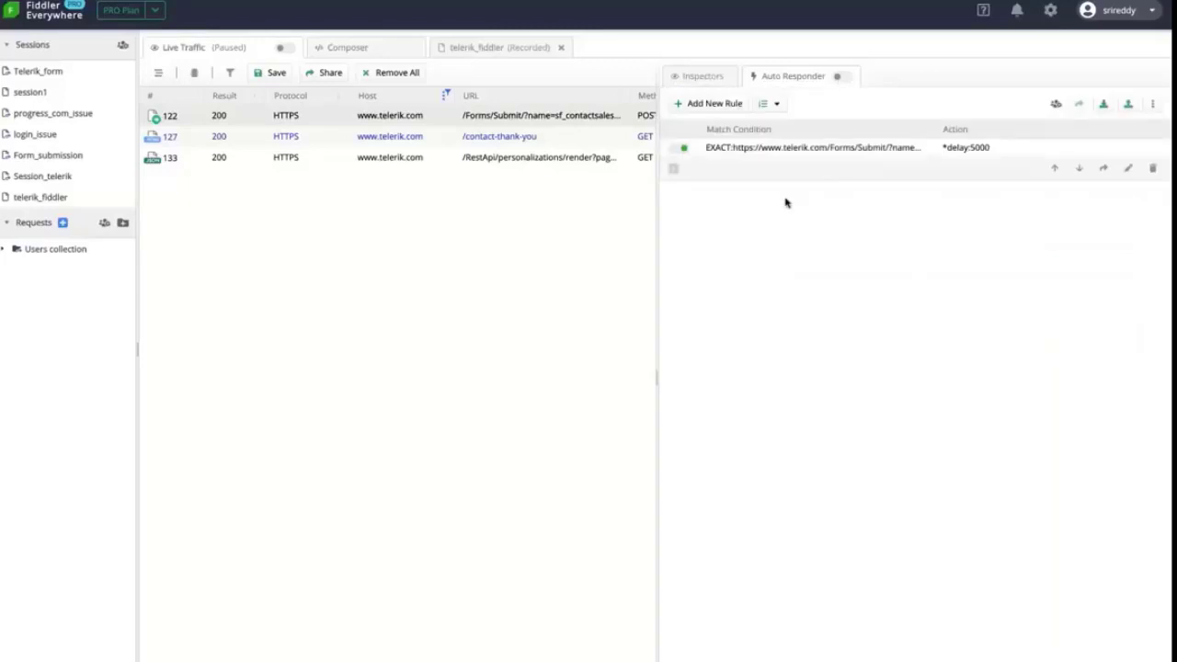
# Enable the Auto Responder and resume Live Traffic capture, then go back to Chrome
pyautogui.click(840, 78)
pyautogui.click(282, 51)
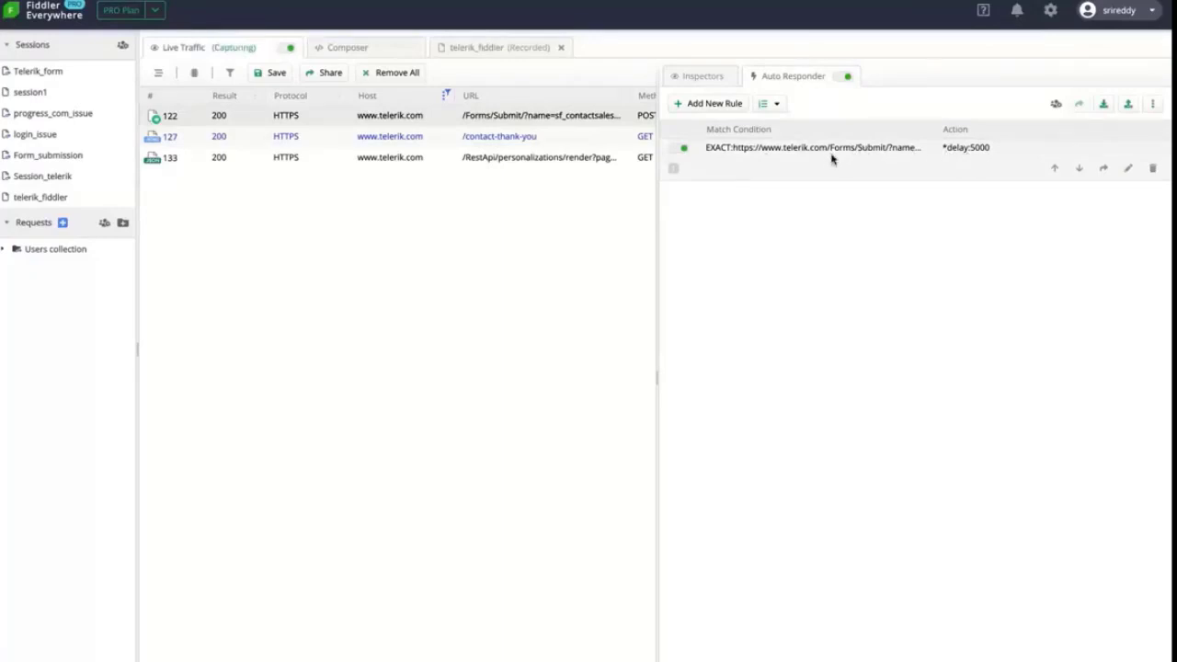
pyautogui.press('super+Tab')
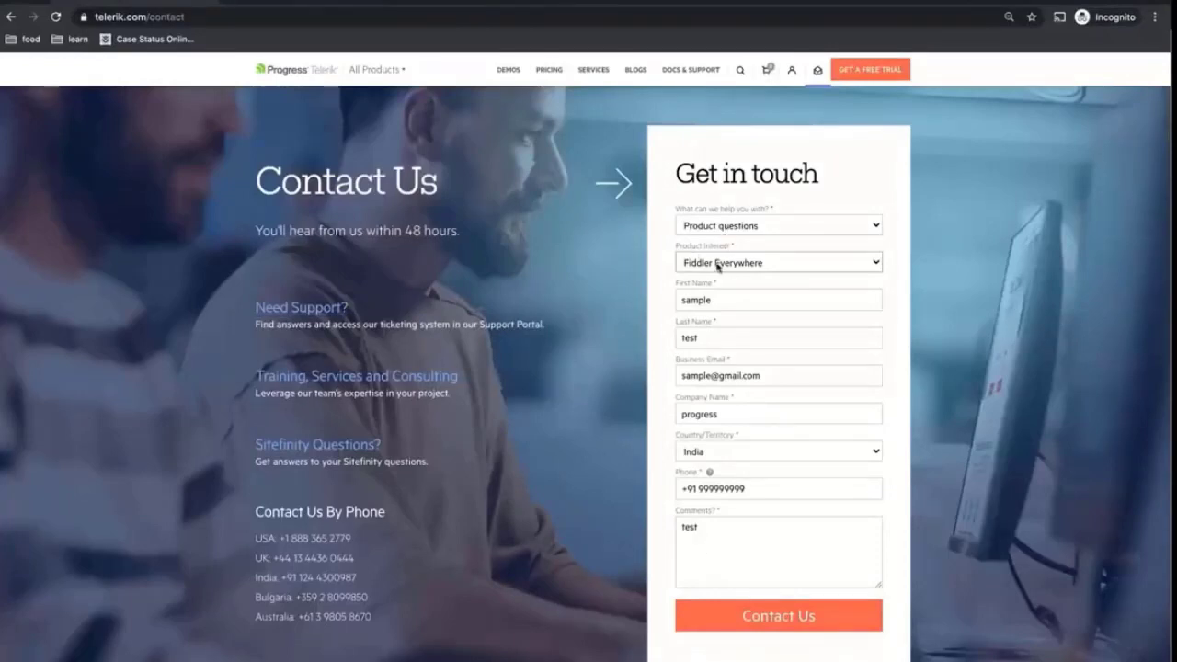
# Submit the contact form and check the resulting traffic in Fiddler Everywhere
pyautogui.click(733, 627)
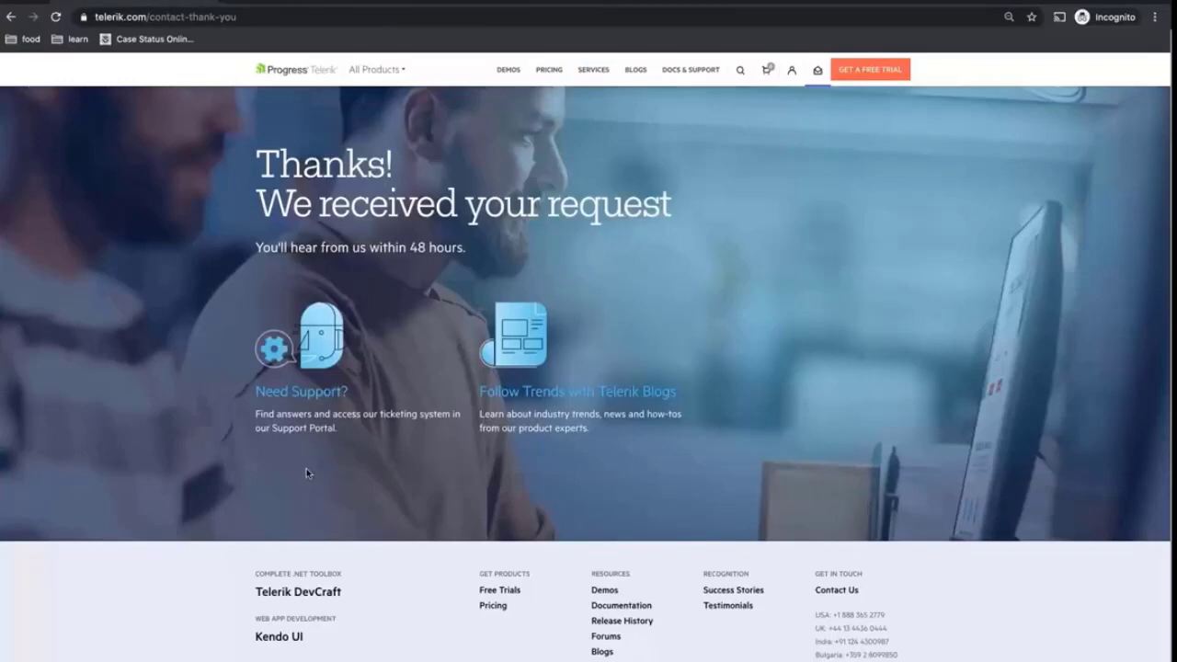
pyautogui.press('super+Tab')
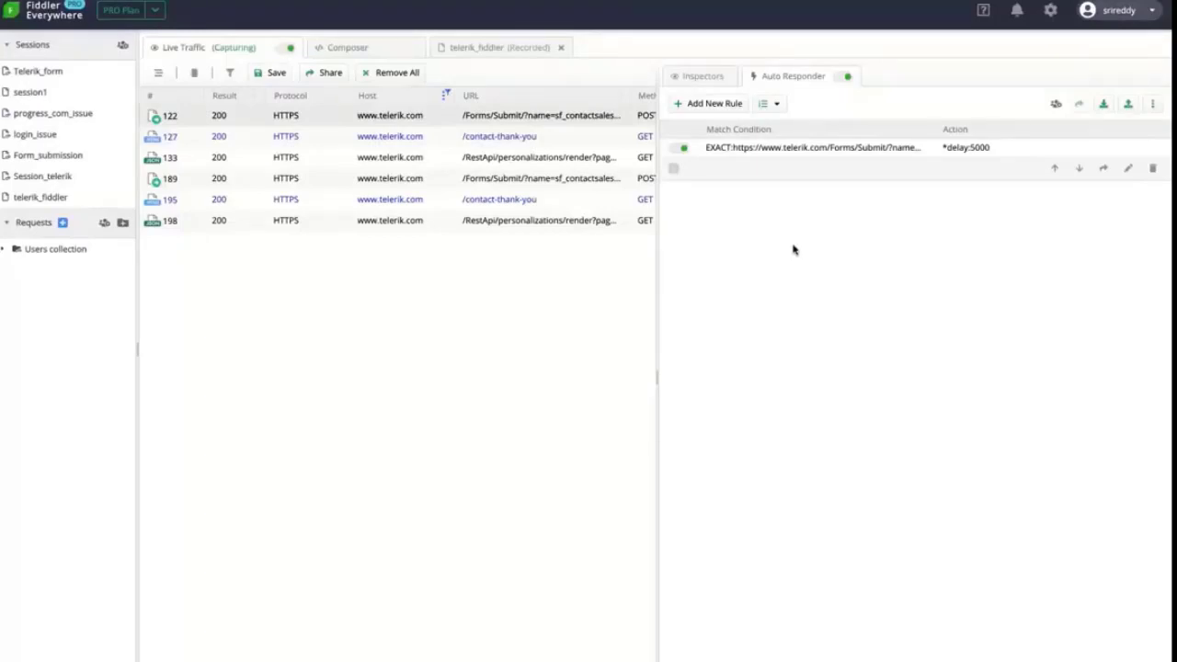
pyautogui.press('super+Tab')
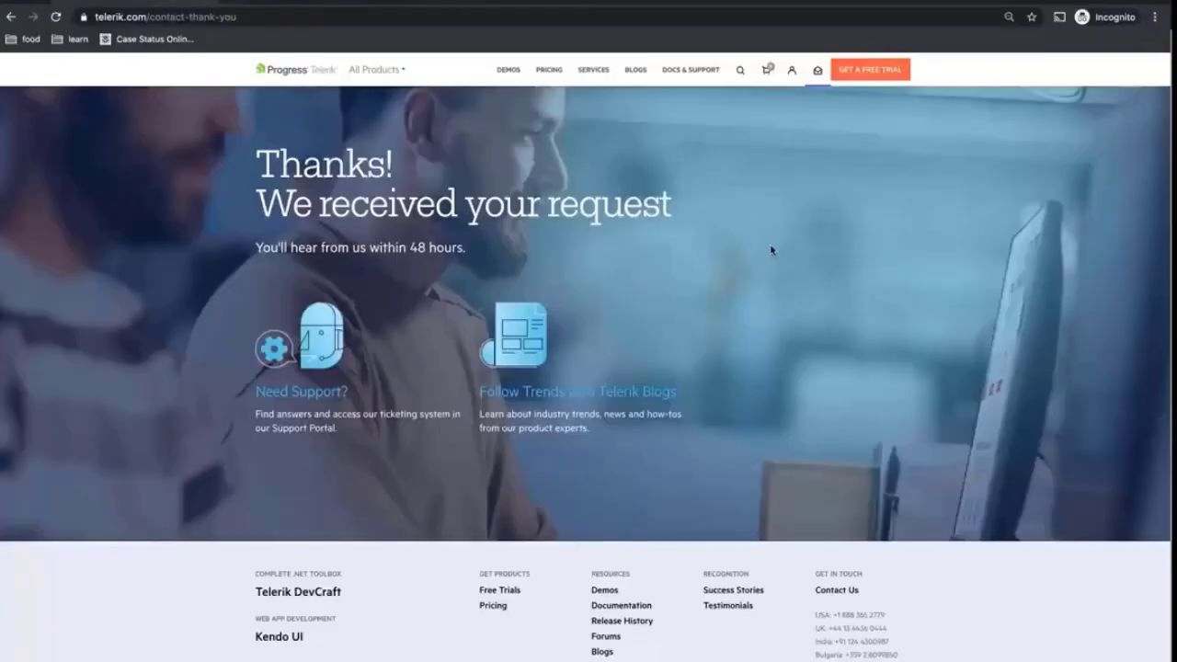
# Remove '/thank-you' from the address to reload telerik.com/contact
pyautogui.click(247, 15)
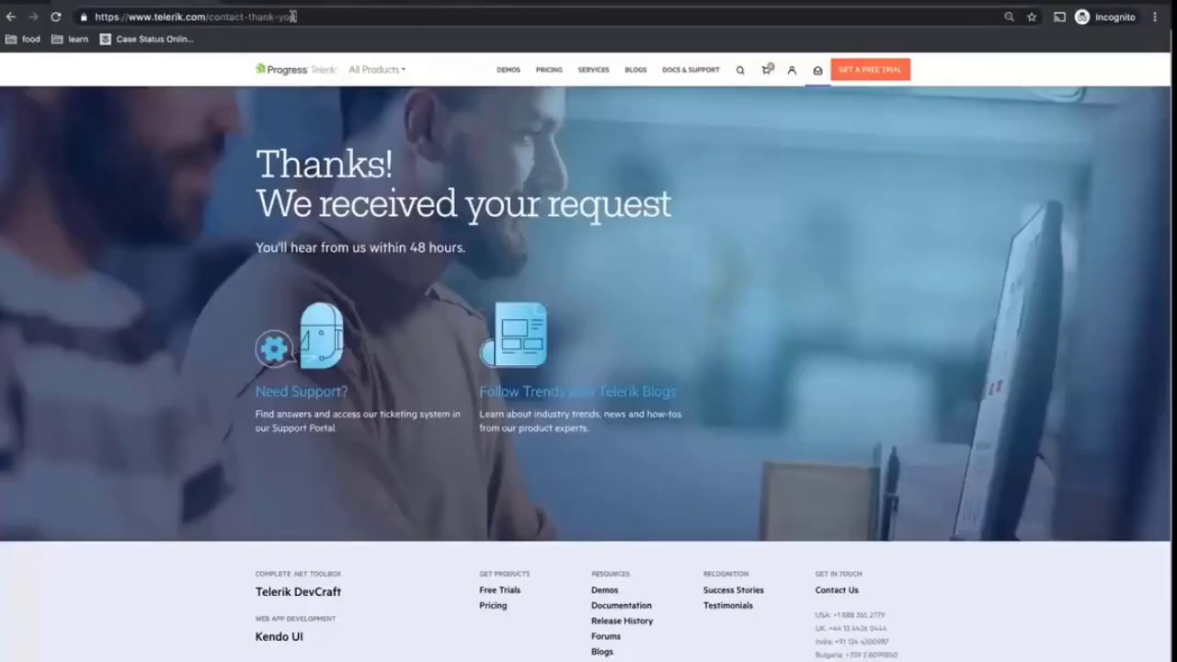
pyautogui.moveTo(296, 15); pyautogui.dragTo(245, 17)
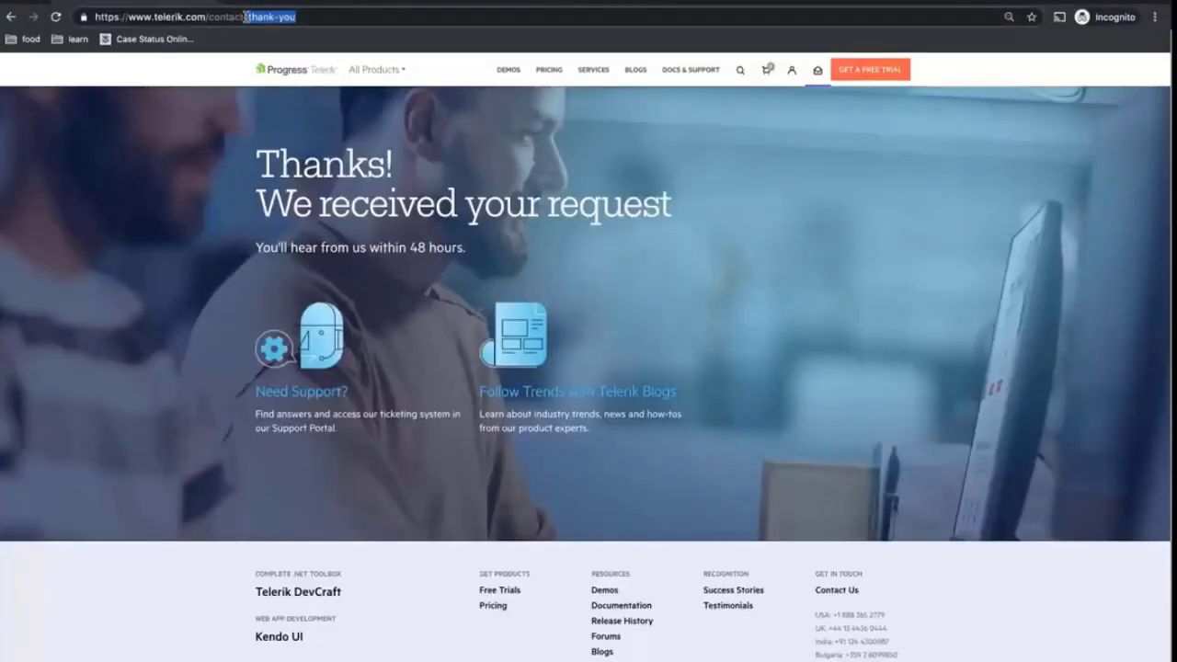
pyautogui.press('BackSpace')
pyautogui.press('Return')
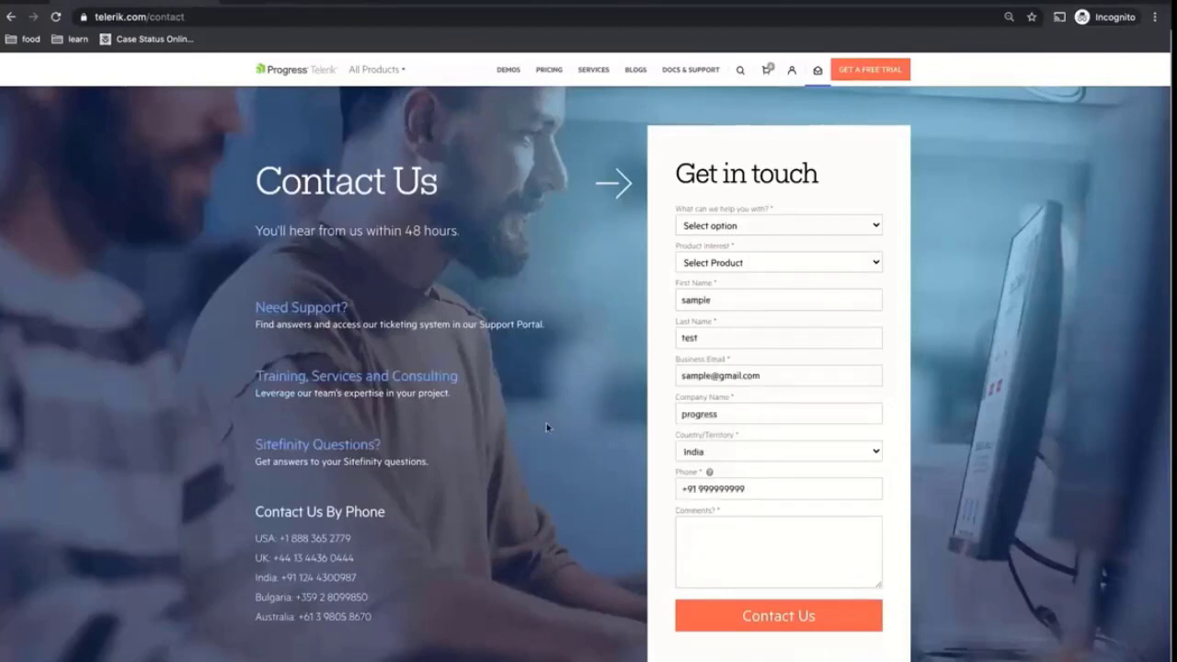
pyautogui.press('super+Tab')
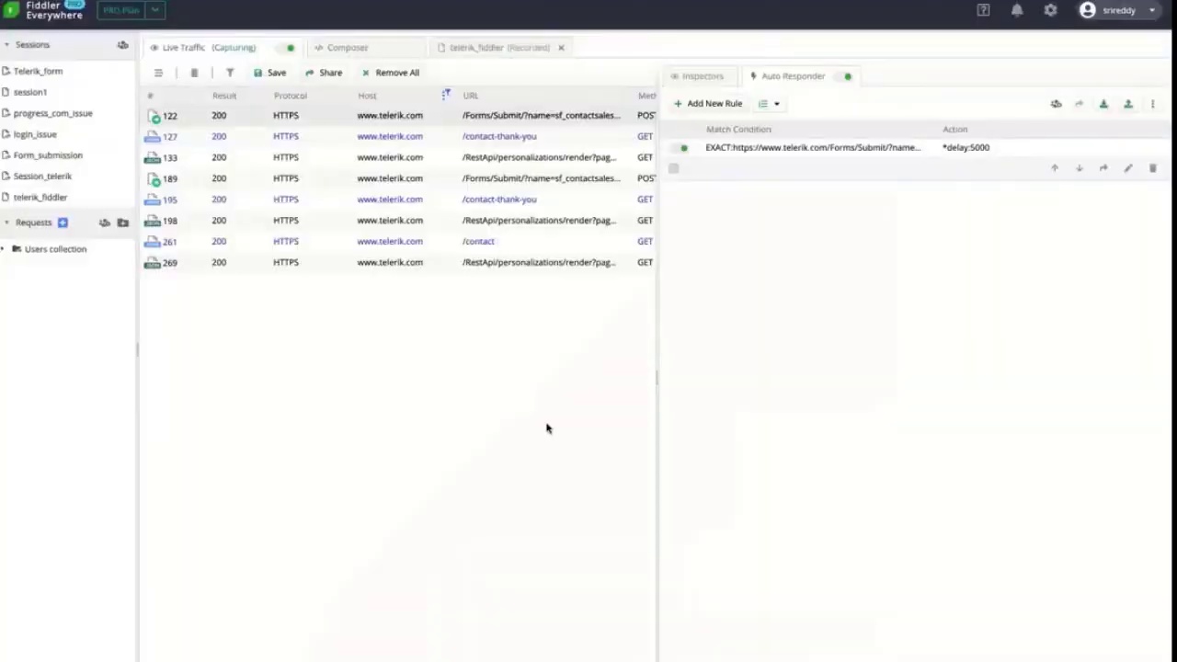
# Switch back to the Chrome contact form
pyautogui.press('super+Tab')
# Add a new rule from session 122 for /Forms/Submit with action *drop and save it
pyautogui.rightClick(485, 122)
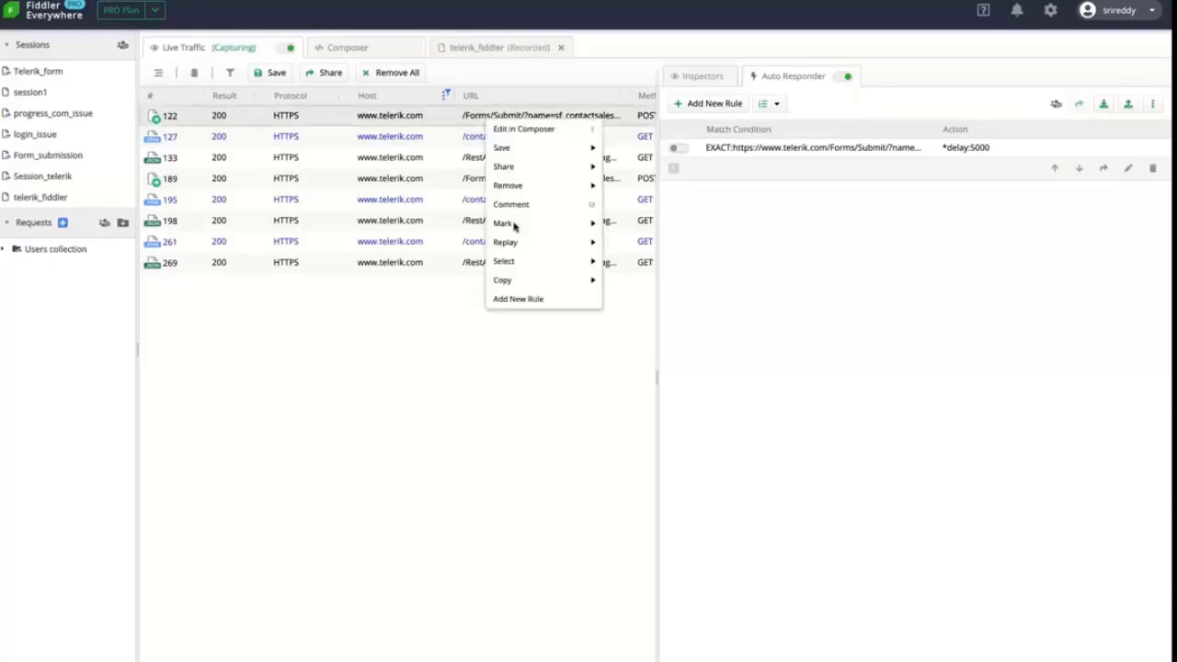
pyautogui.click(517, 299)
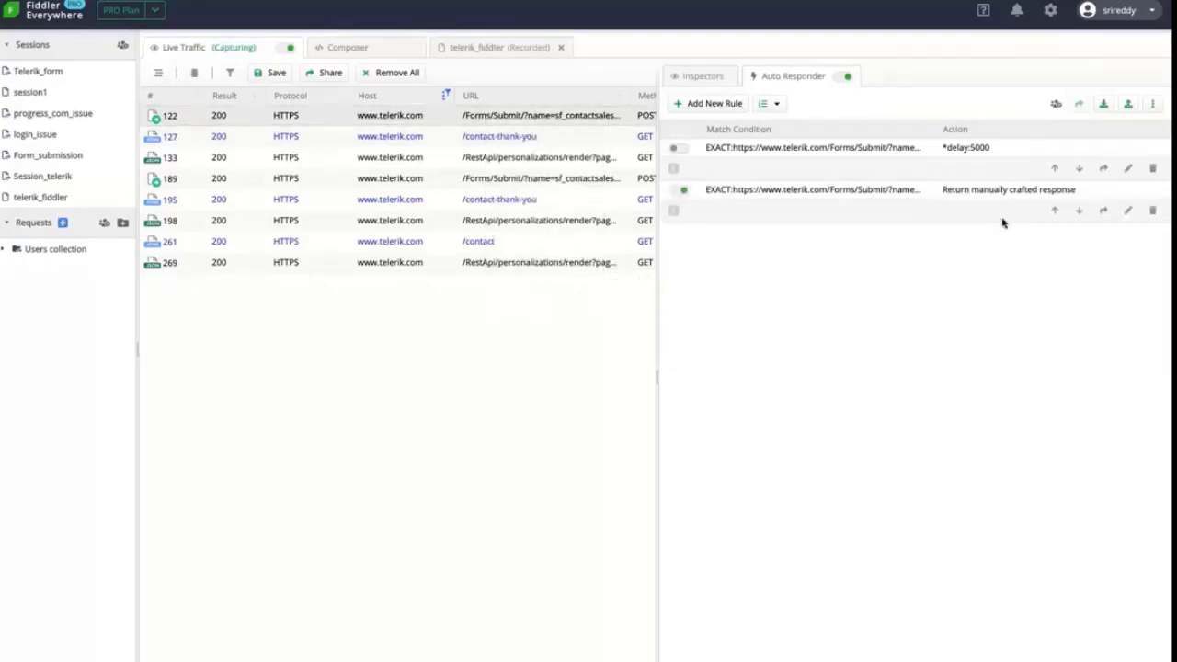
pyautogui.click(1129, 213)
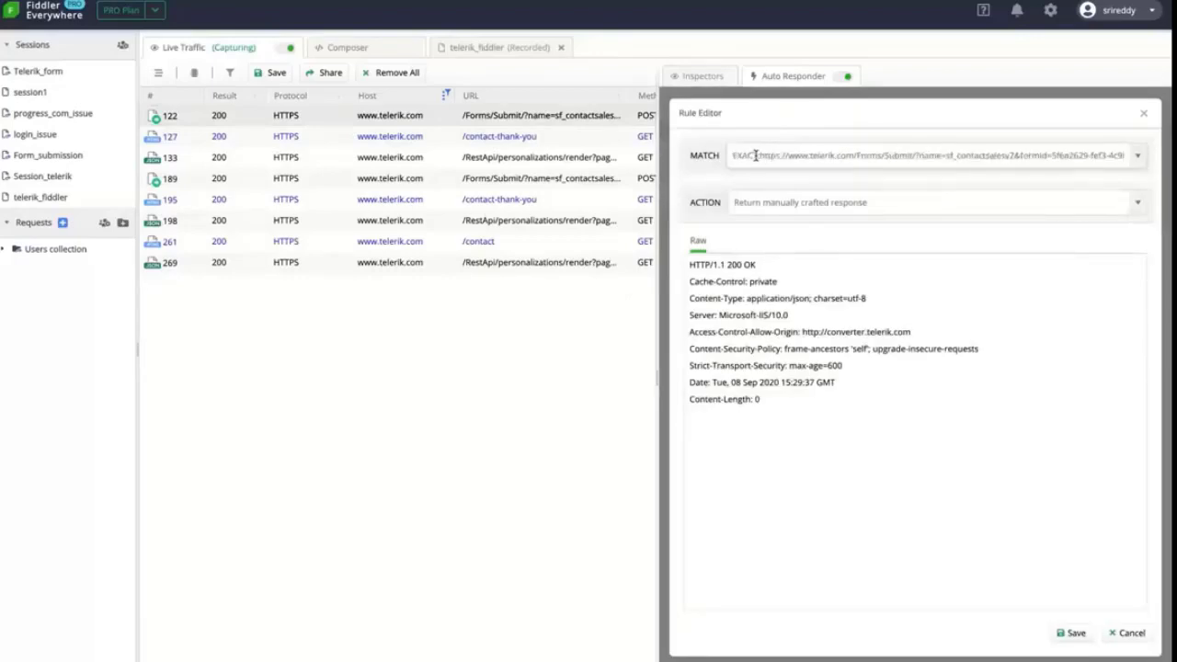
pyautogui.moveTo(760, 156); pyautogui.dragTo(846, 156)
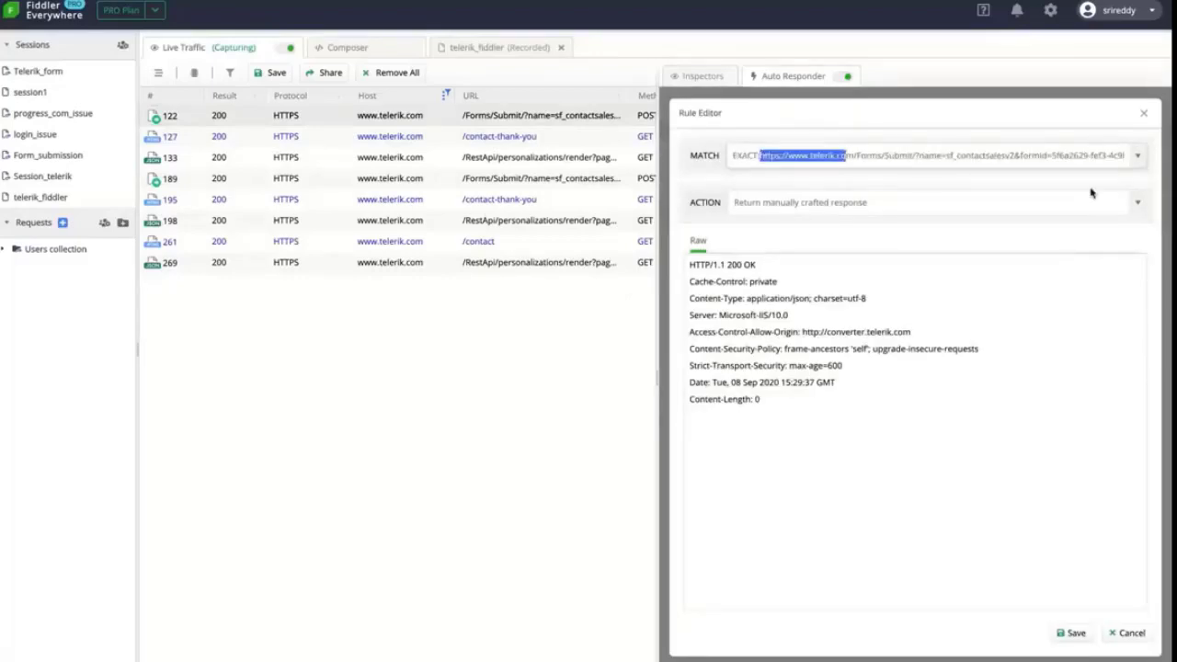
pyautogui.click(1139, 211)
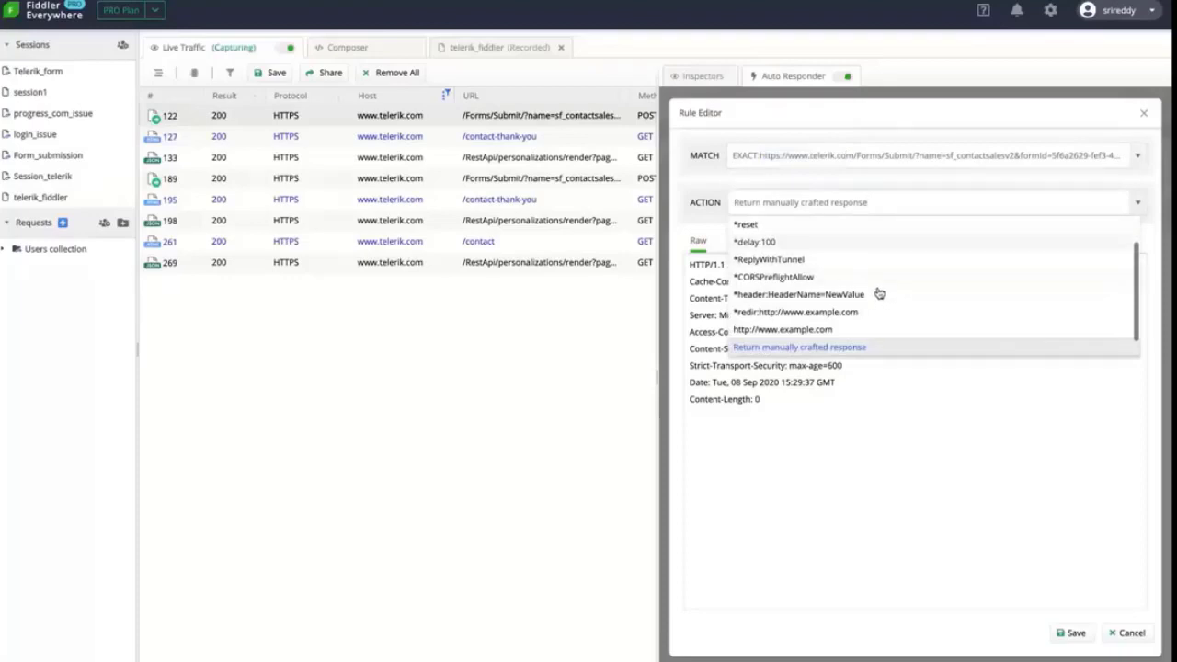
pyautogui.scroll(2, 879, 293)
pyautogui.click(837, 244)
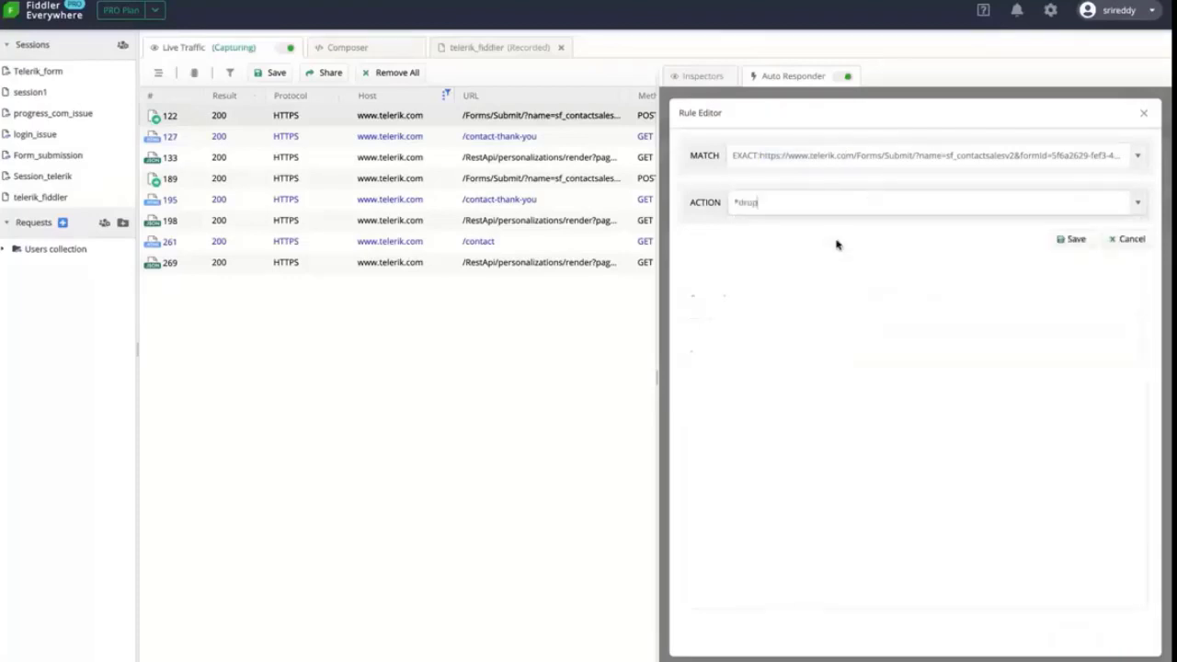
pyautogui.click(1075, 243)
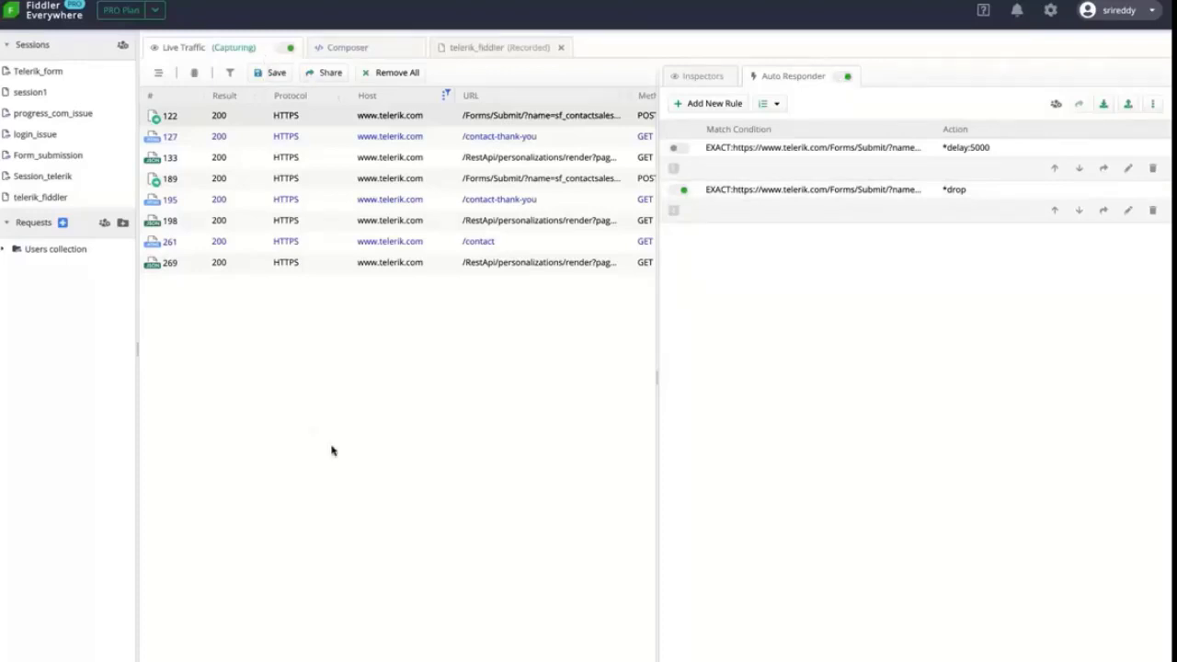
# Fill the contact form with Product questions, Fiddler Everywhere and comment 'test'
pyautogui.press('super+Tab')
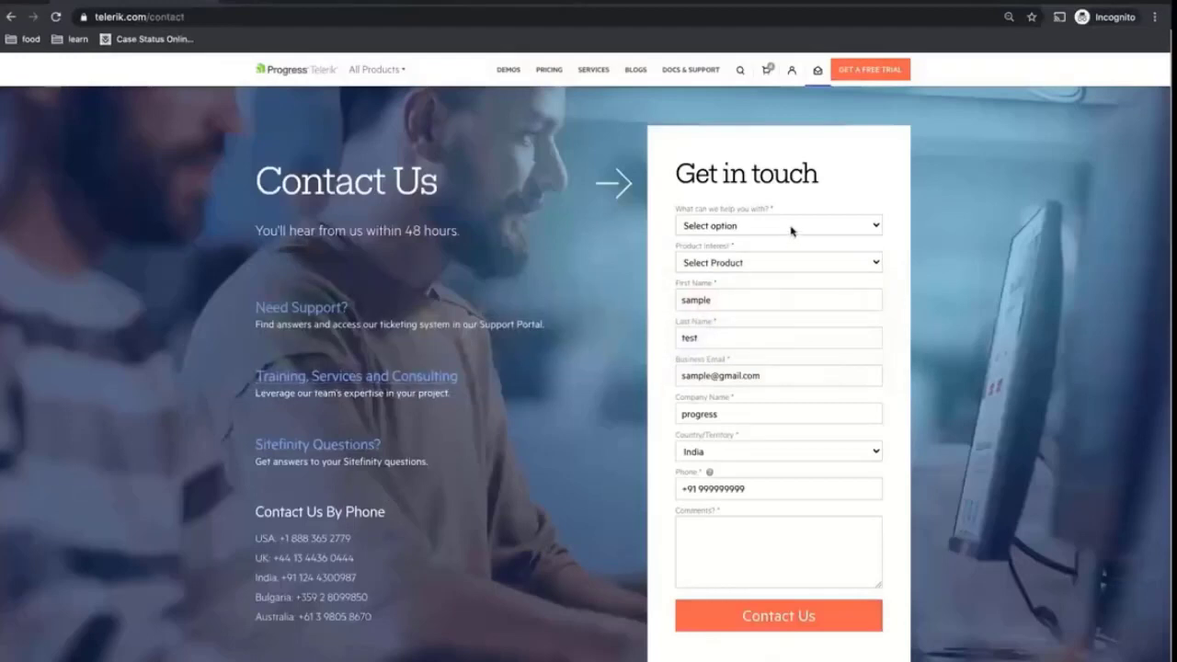
pyautogui.click(789, 233)
pyautogui.click(785, 240)
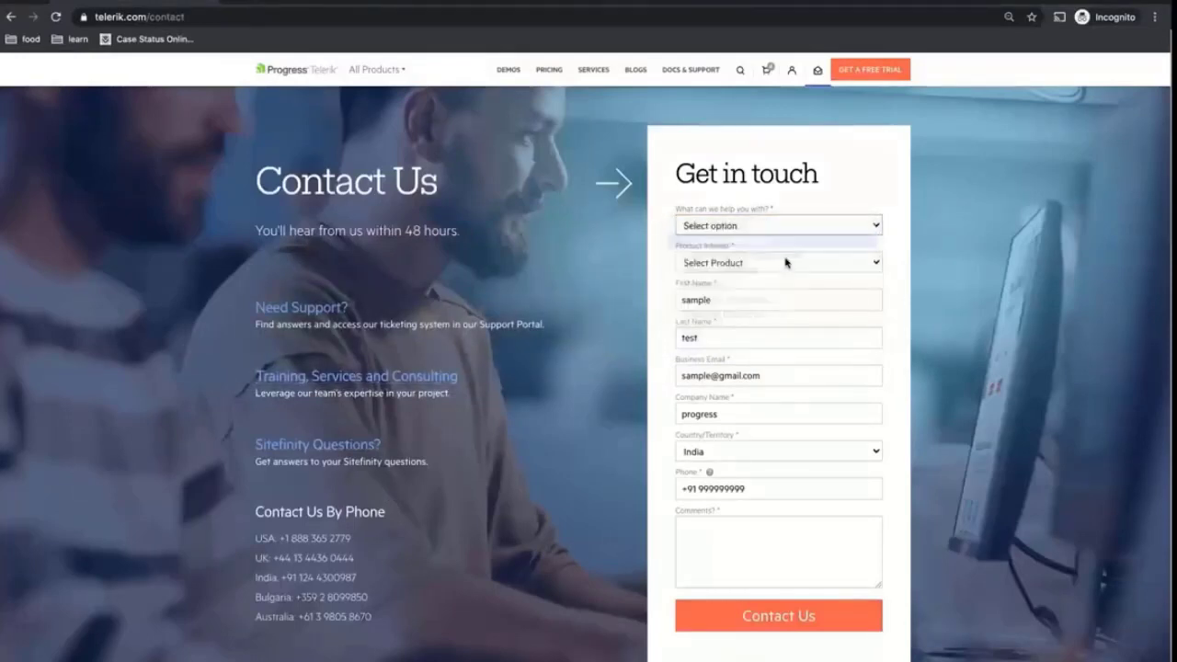
pyautogui.click(773, 262)
pyautogui.scroll(-5, 767, 349)
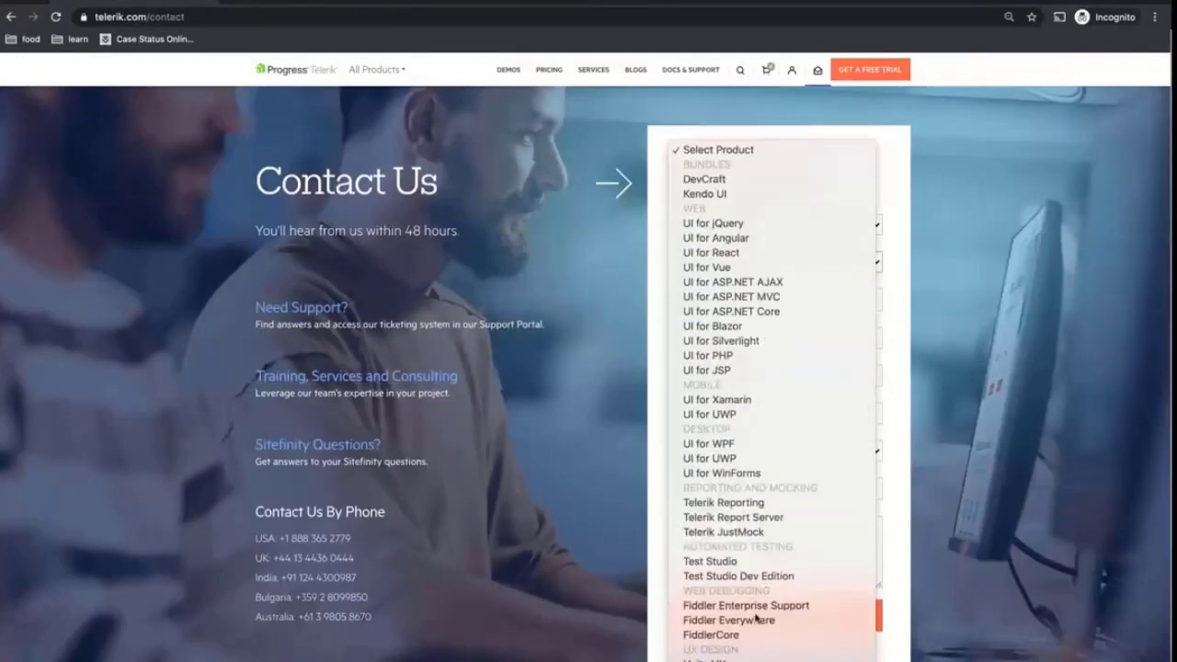
pyautogui.click(754, 622)
pyautogui.click(763, 549)
pyautogui.write('test')
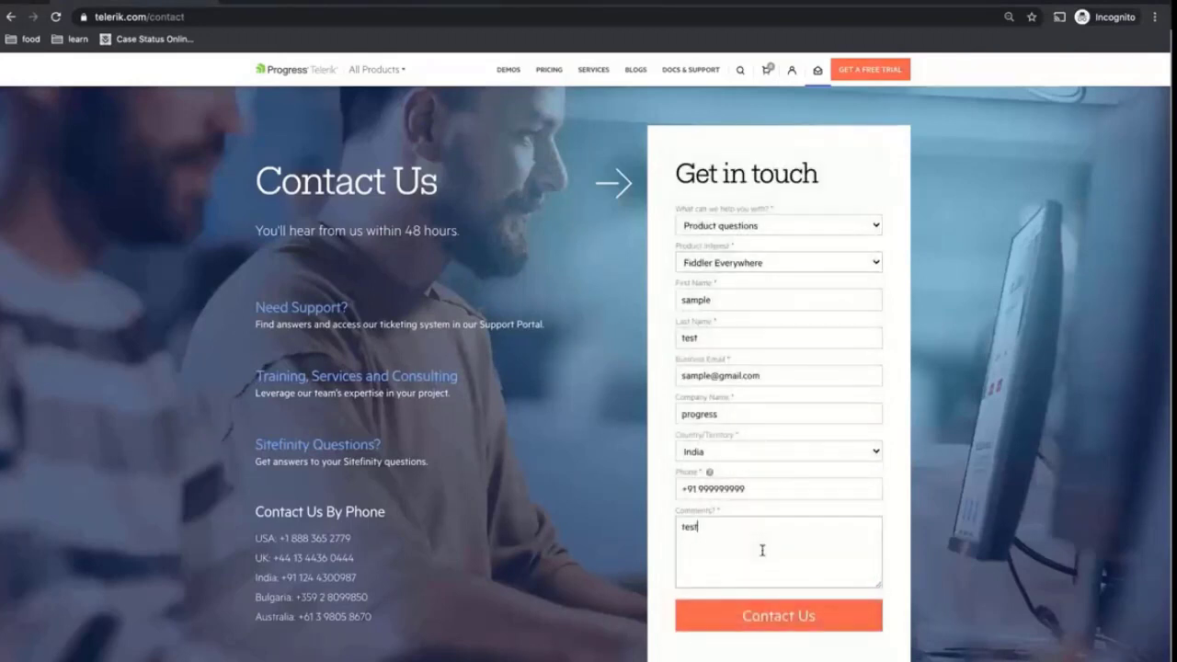
# Submit the form and check the dropped /Forms/Submit POSTs in Fiddler Everywhere
pyautogui.click(763, 616)
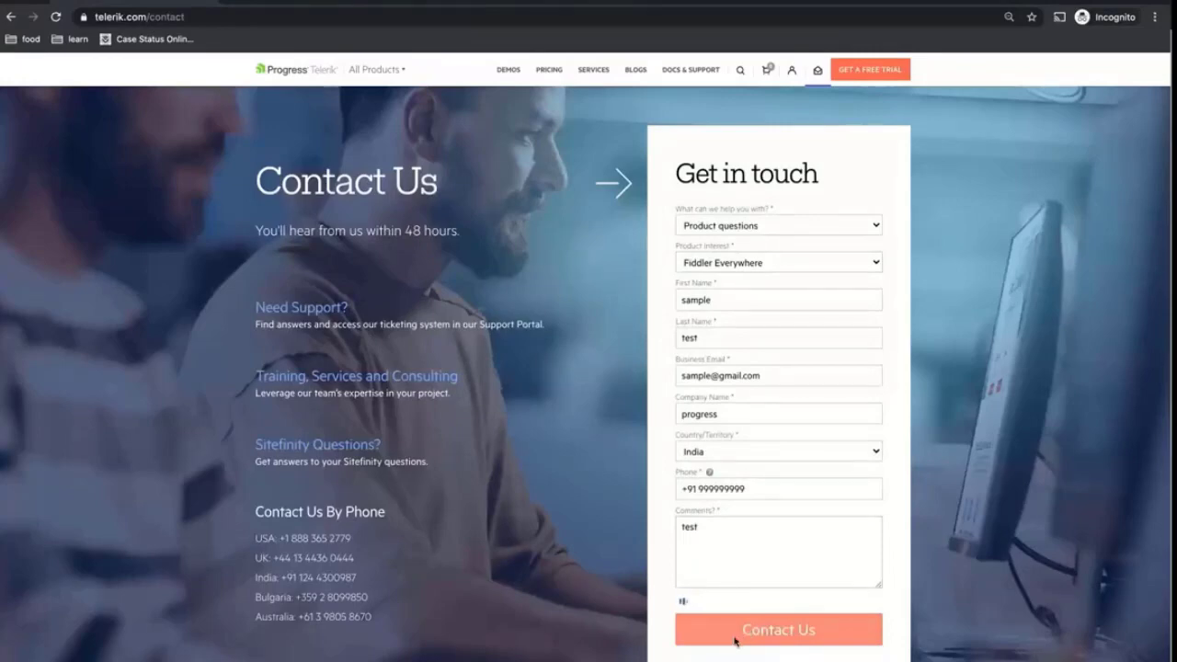
pyautogui.press('super+Tab')
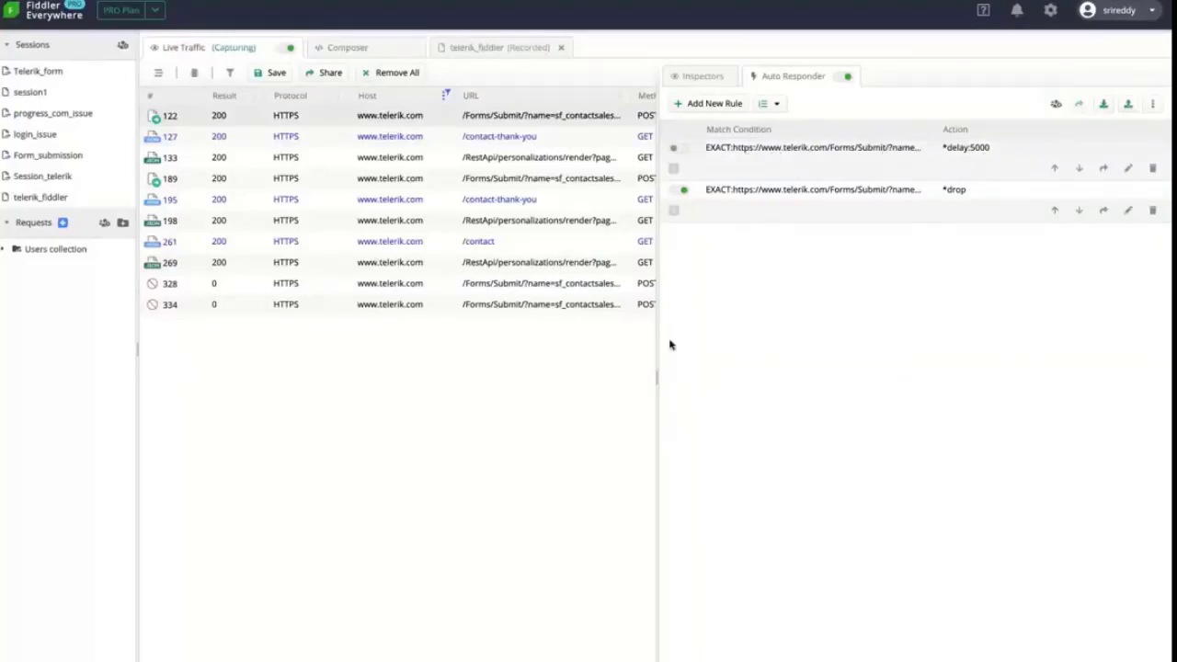
pyautogui.press('super+Tab')
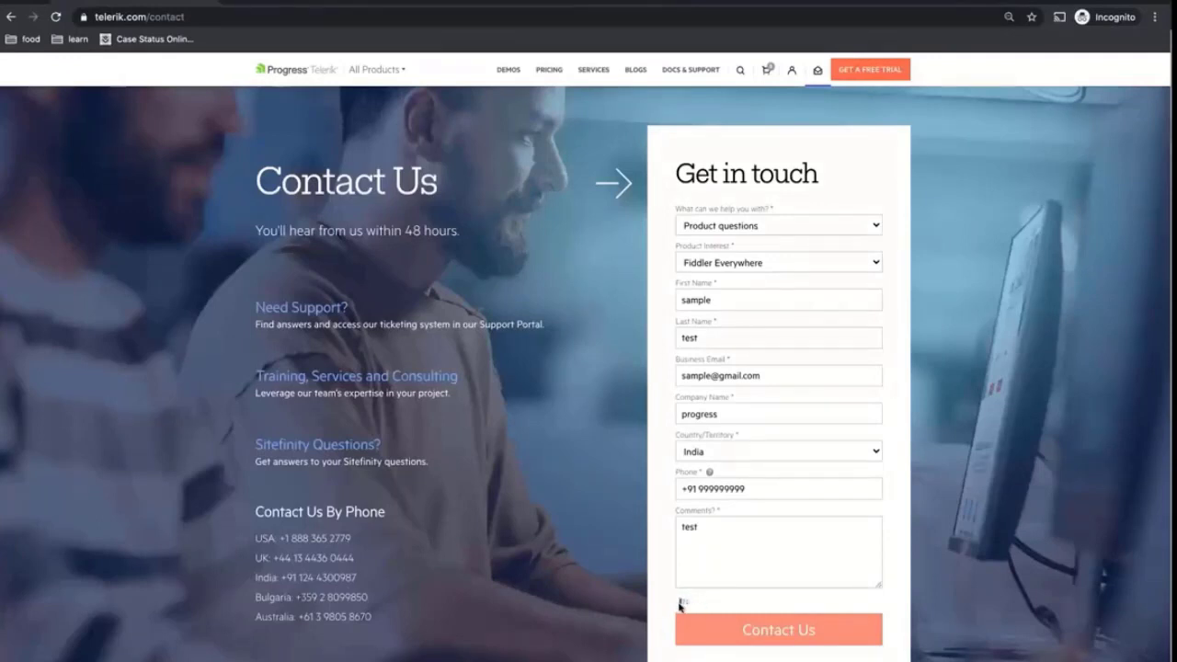
pyautogui.press('super+Tab')
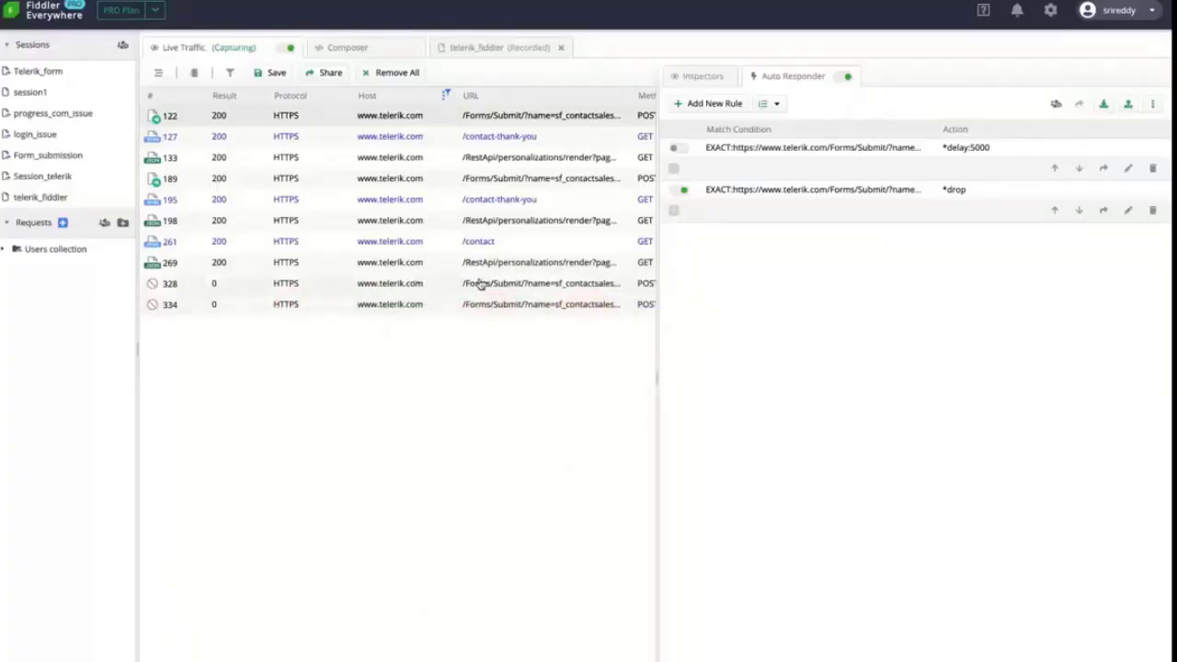
# Inspect session 328's response headers showing 0 Client Connection Dropped
pyautogui.click(584, 286)
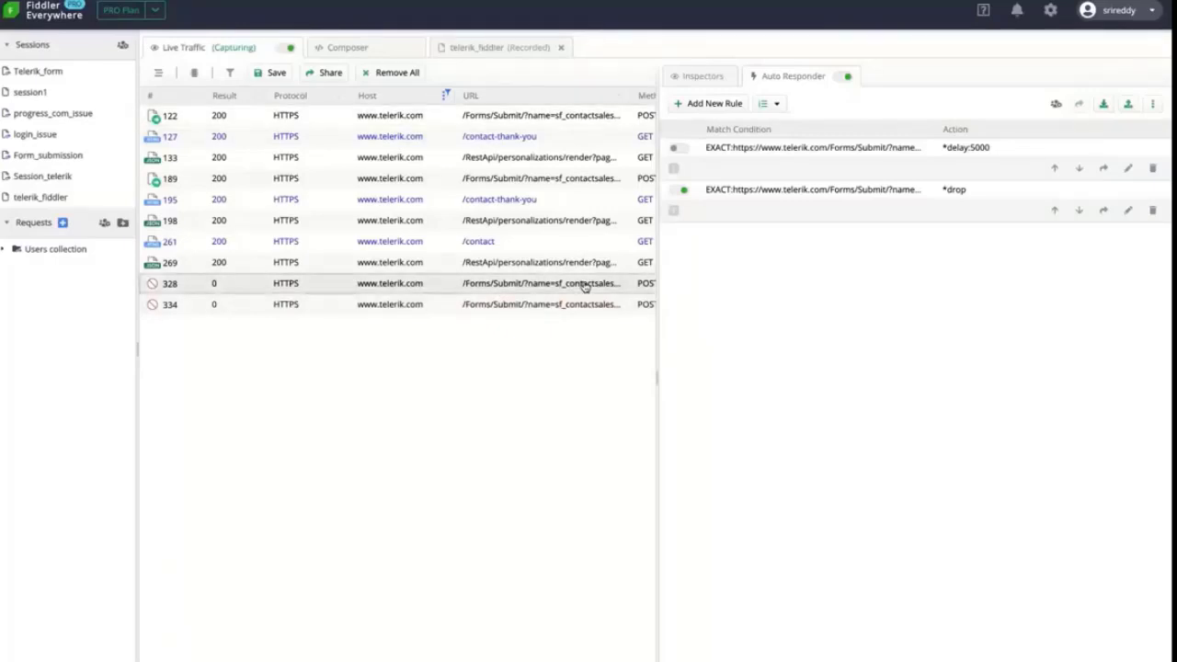
pyautogui.click(699, 77)
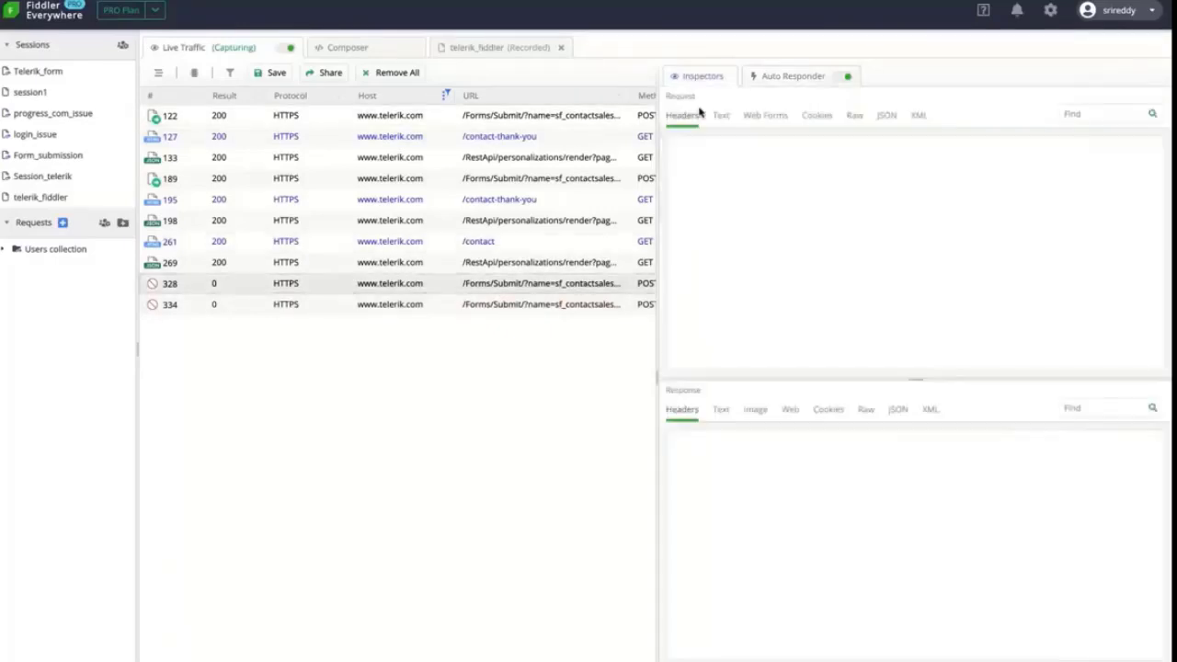
pyautogui.moveTo(866, 447); pyautogui.dragTo(714, 446)
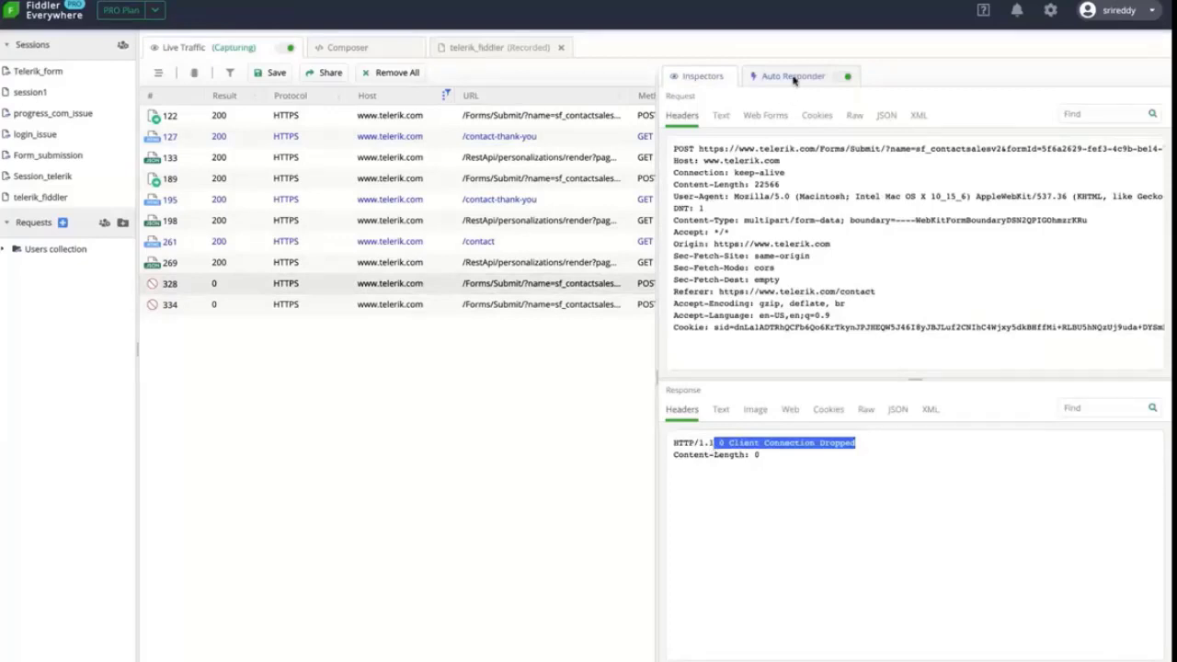
pyautogui.click(793, 78)
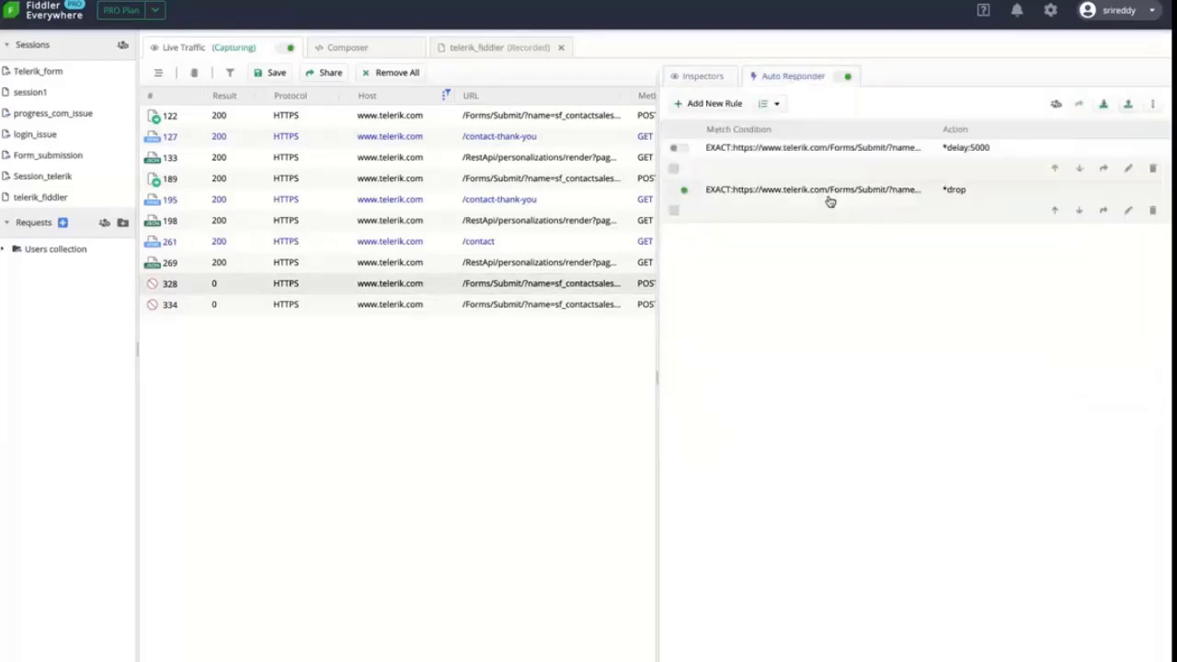
pyautogui.click(699, 77)
pyautogui.moveTo(761, 463); pyautogui.dragTo(672, 444)
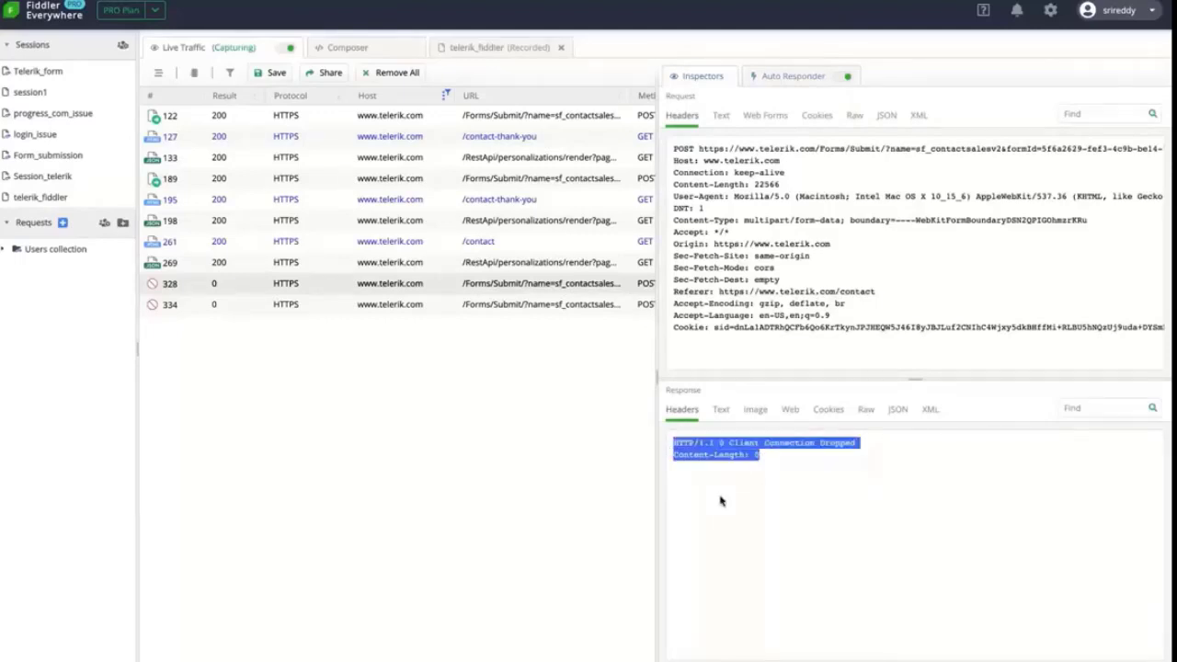
pyautogui.click(747, 479)
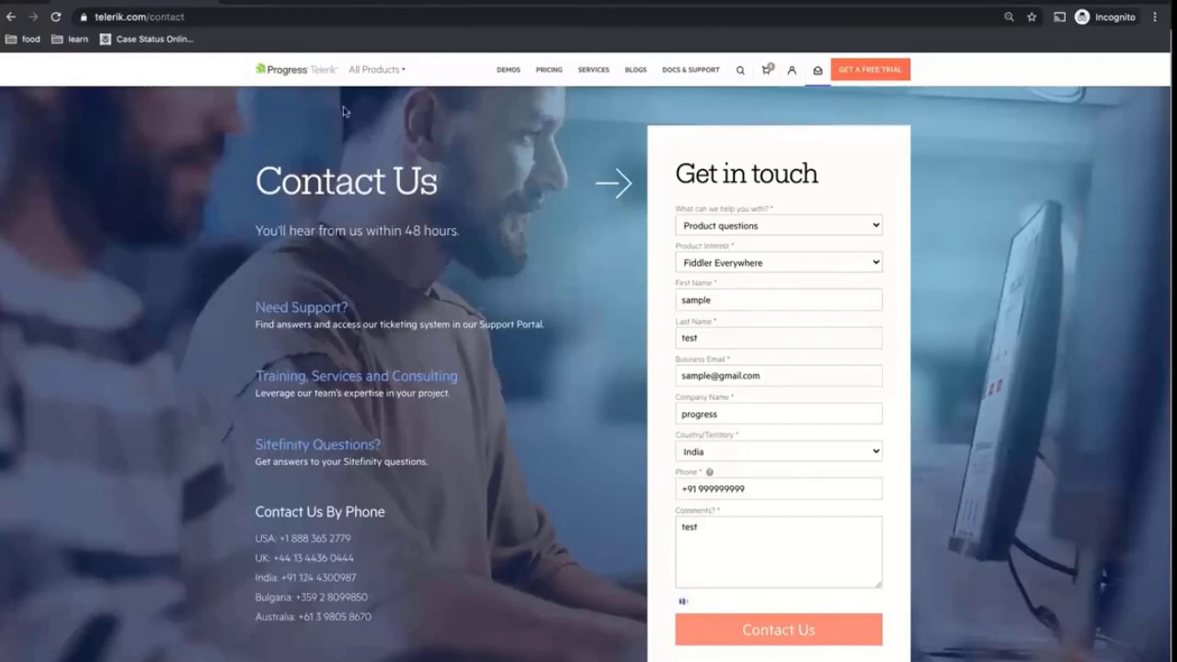
pyautogui.press('super+r')
pyautogui.press('super+Tab')
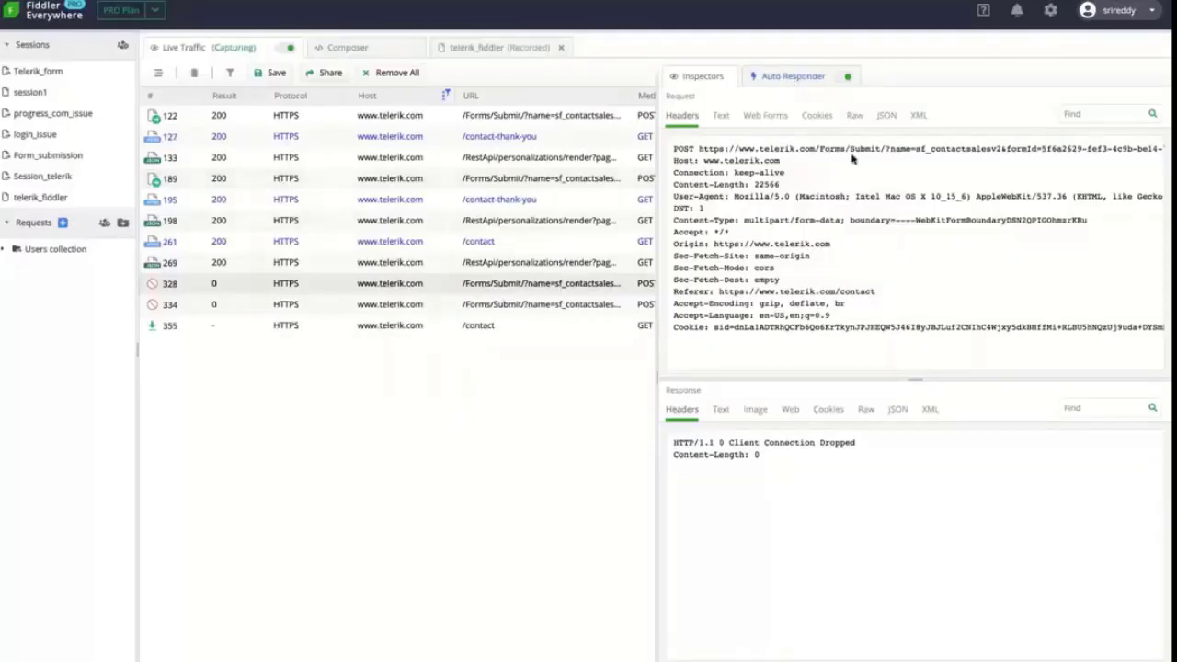
pyautogui.click(791, 77)
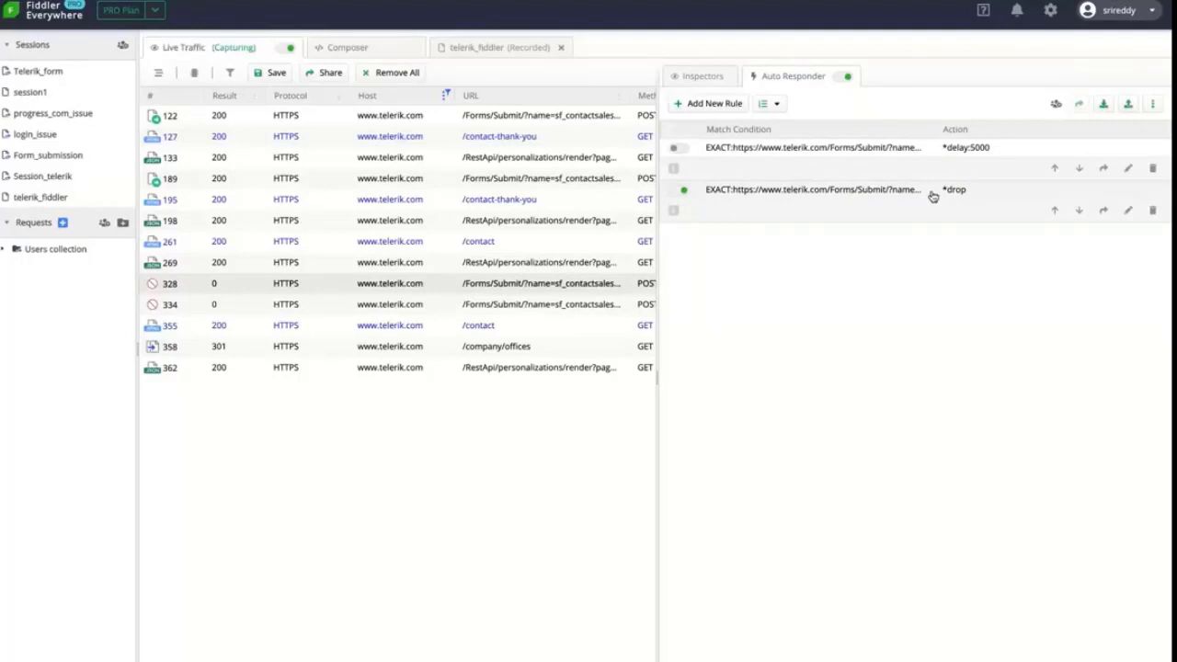
pyautogui.click(686, 193)
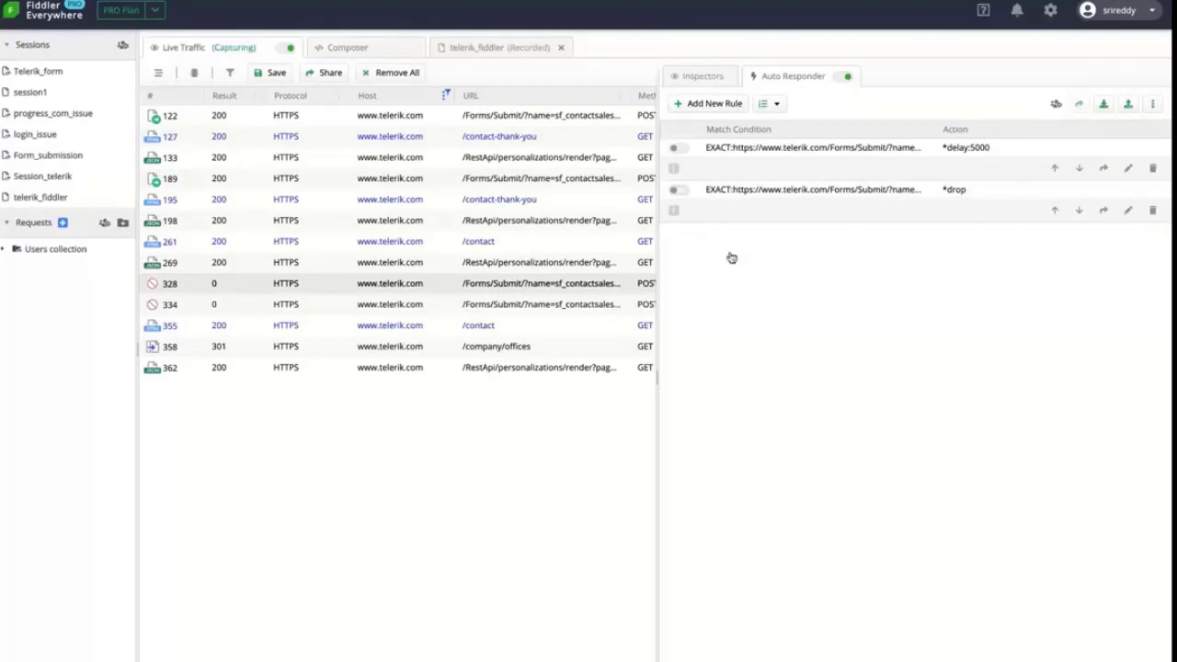
# Add a rule from session 122 whose response status is changed to 404 Not Found
pyautogui.rightClick(466, 123)
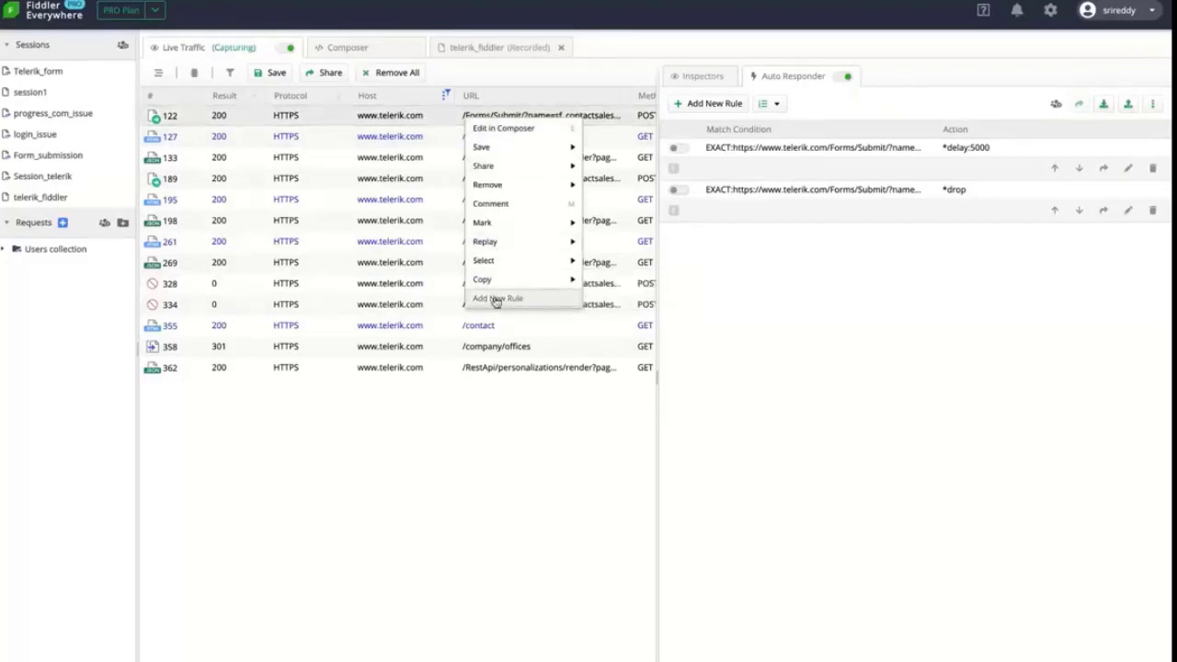
pyautogui.click(498, 299)
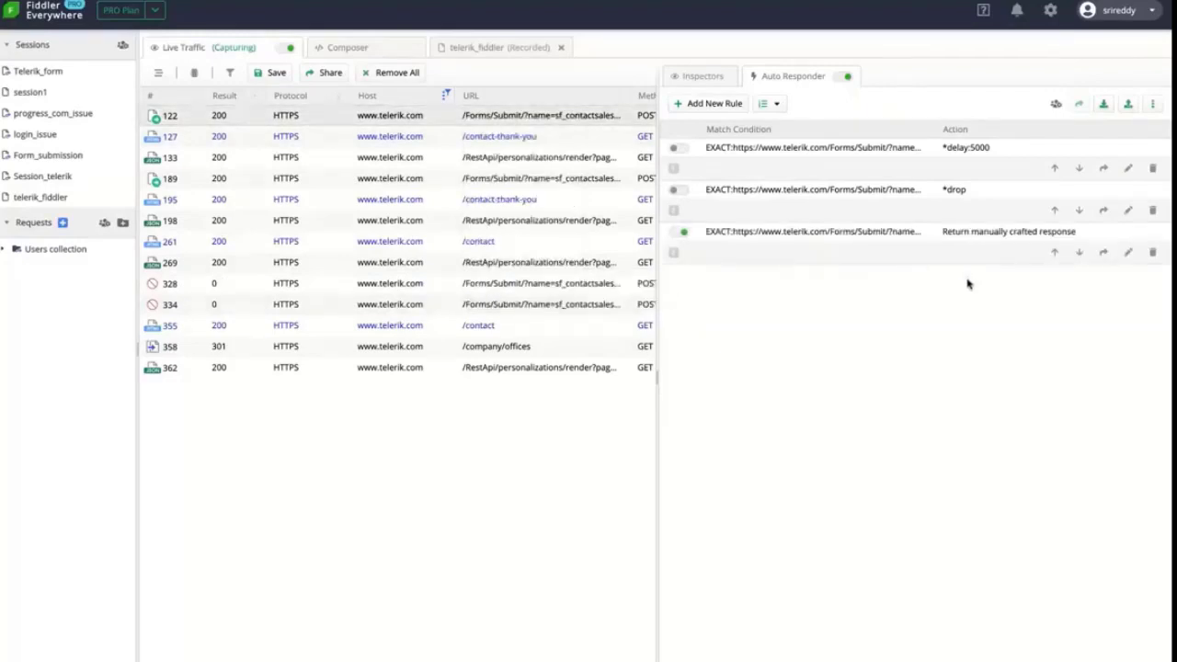
pyautogui.click(1127, 252)
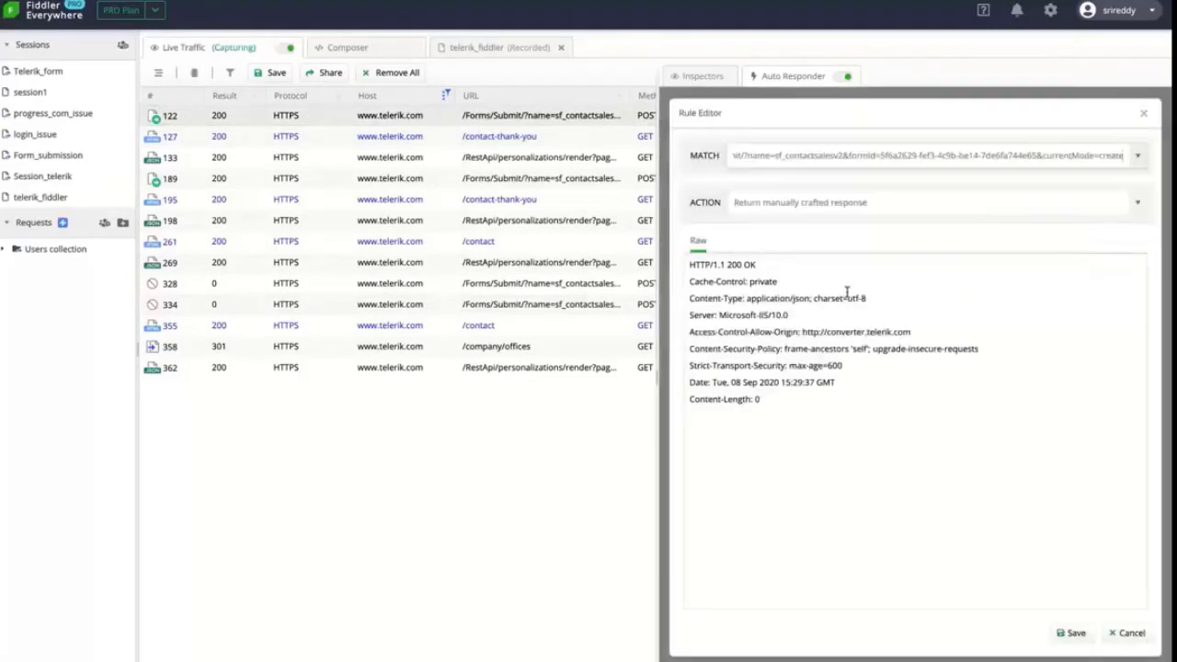
pyautogui.doubleClick(734, 265)
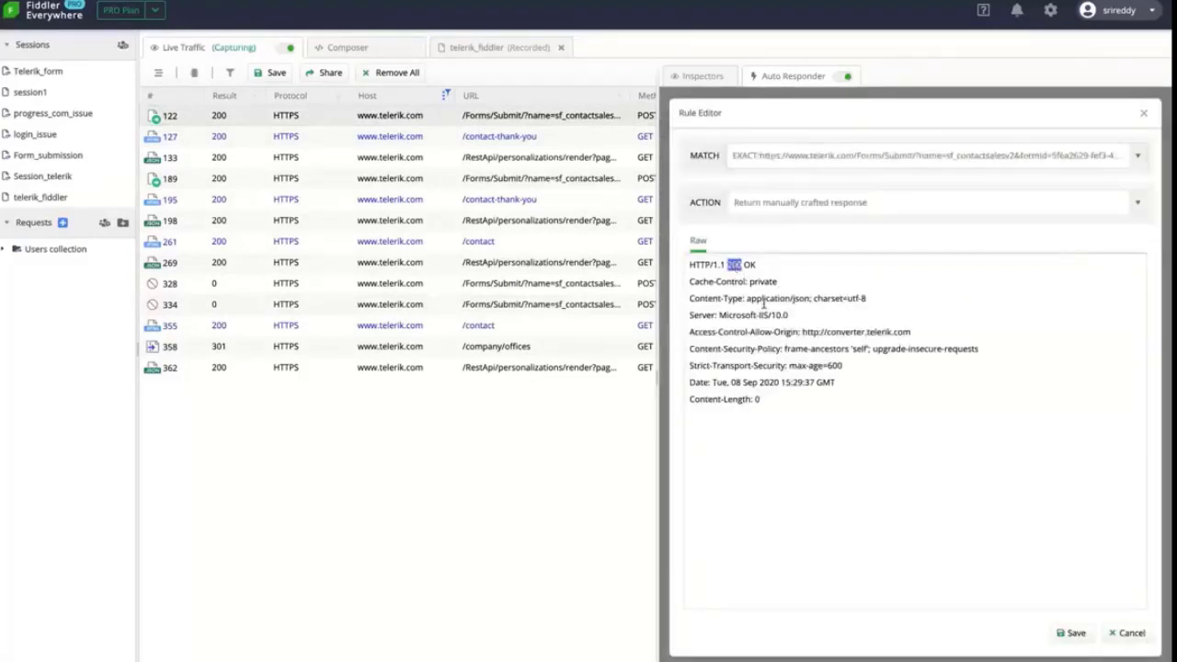
pyautogui.write('404')
pyautogui.doubleClick(750, 265)
pyautogui.write('Not Found')
pyautogui.click(1073, 637)
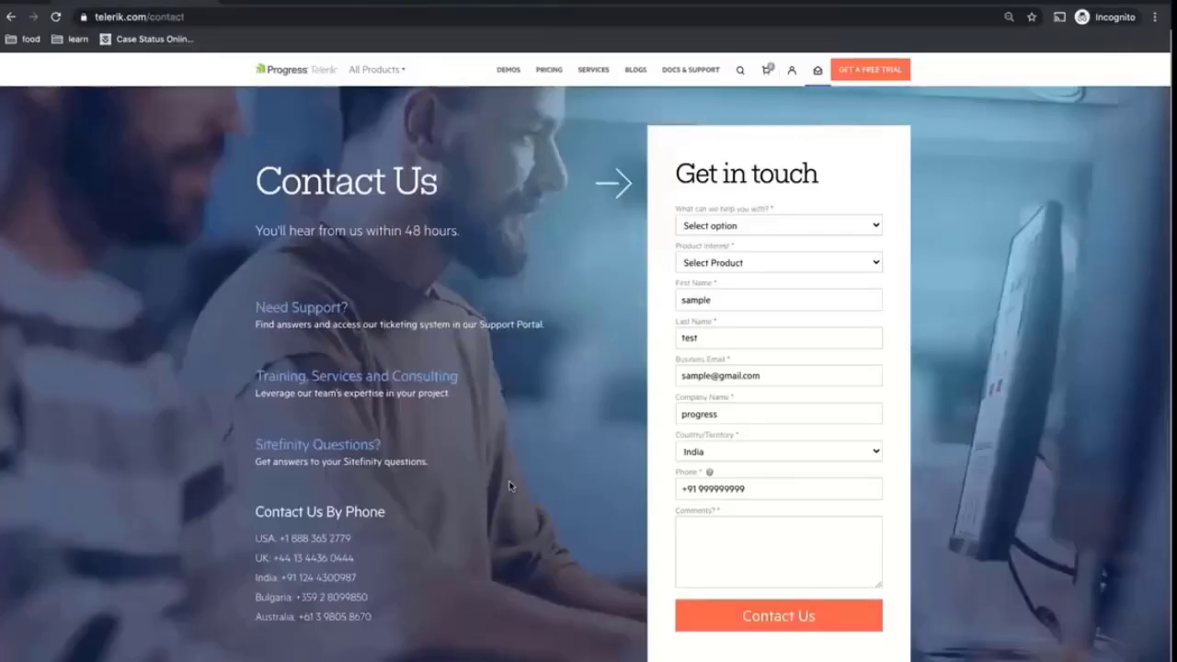
# Fill the form with Product questions, Fiddler Everywhere and comment 'test', then return to Fiddler
pyautogui.click(738, 225)
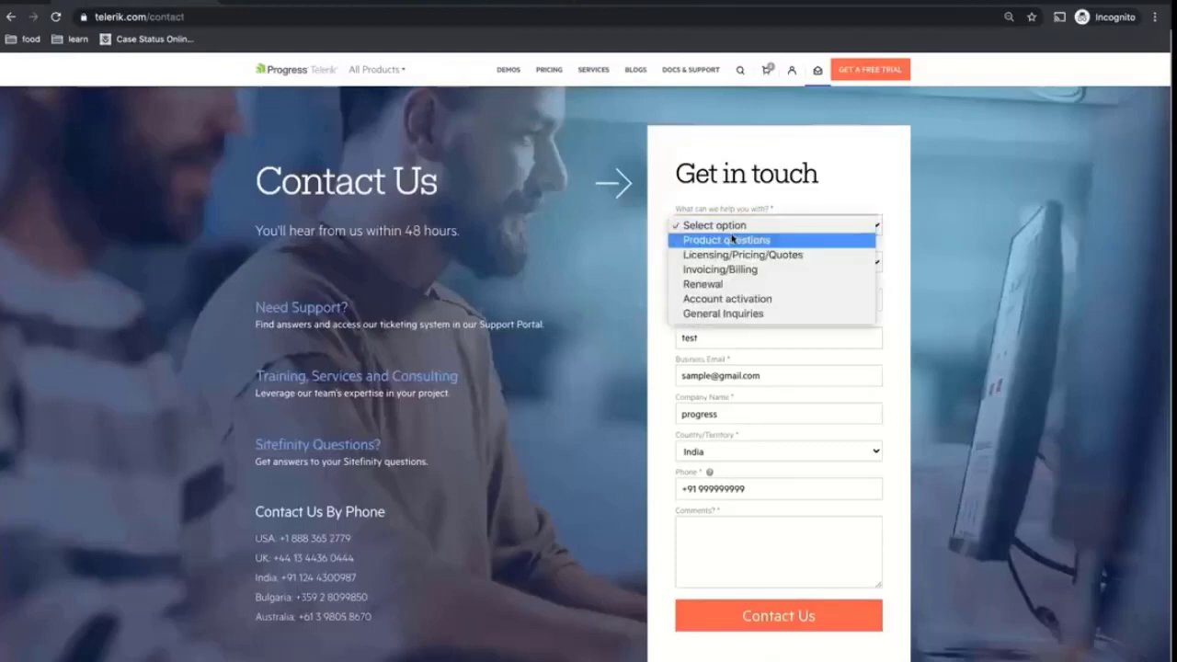
pyautogui.click(745, 239)
pyautogui.click(765, 262)
pyautogui.scroll(-1, 767, 400)
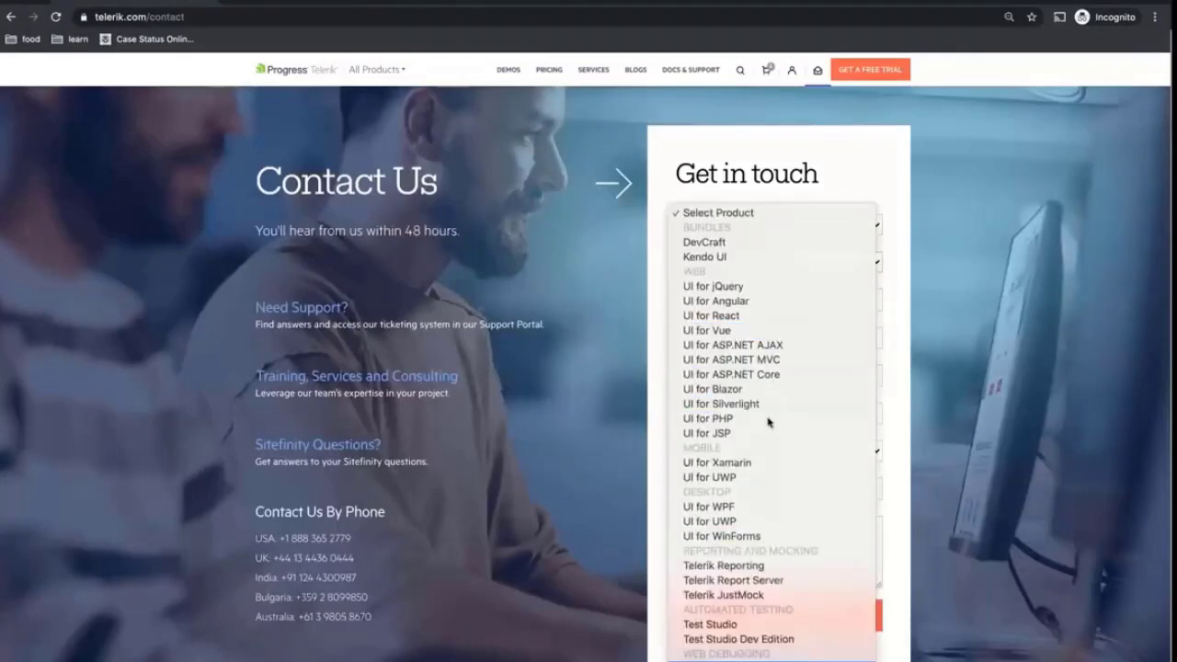
pyautogui.scroll(-3, 765, 547)
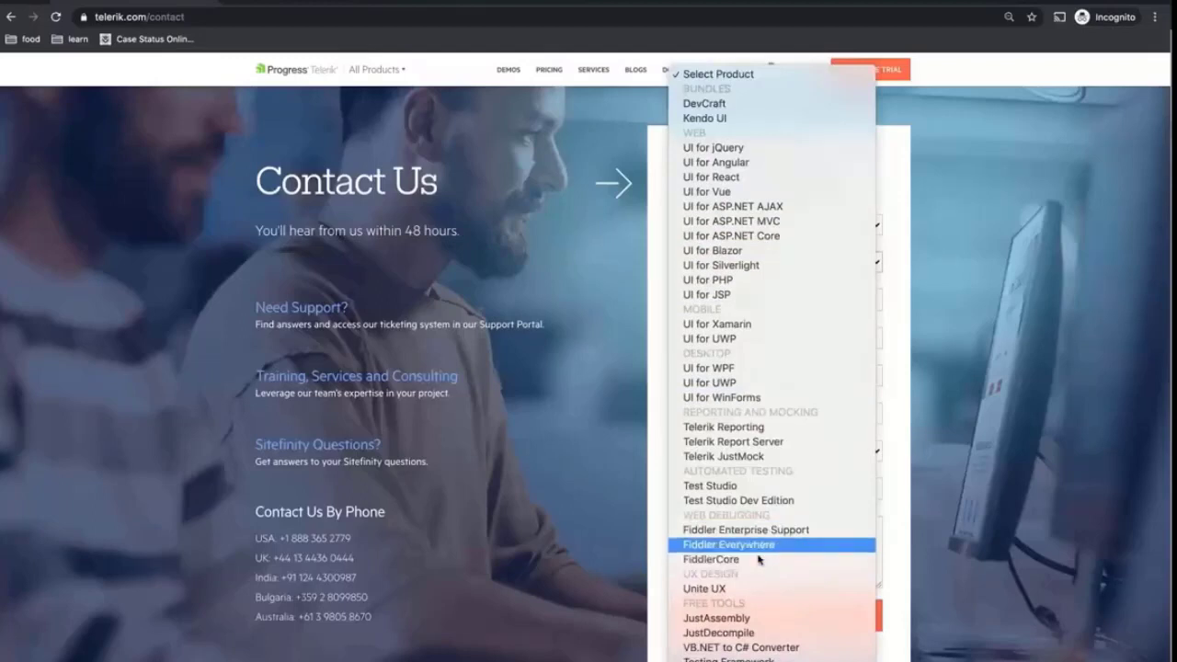
pyautogui.click(764, 544)
pyautogui.click(757, 555)
pyautogui.write('test')
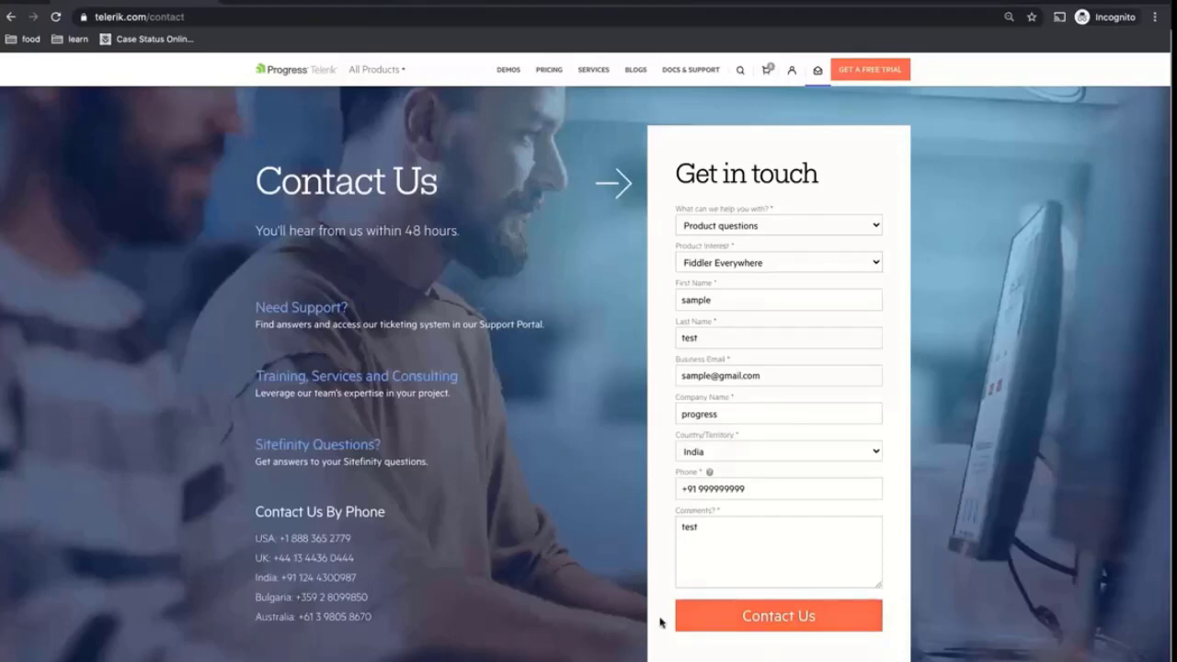
pyautogui.press('super+Tab')
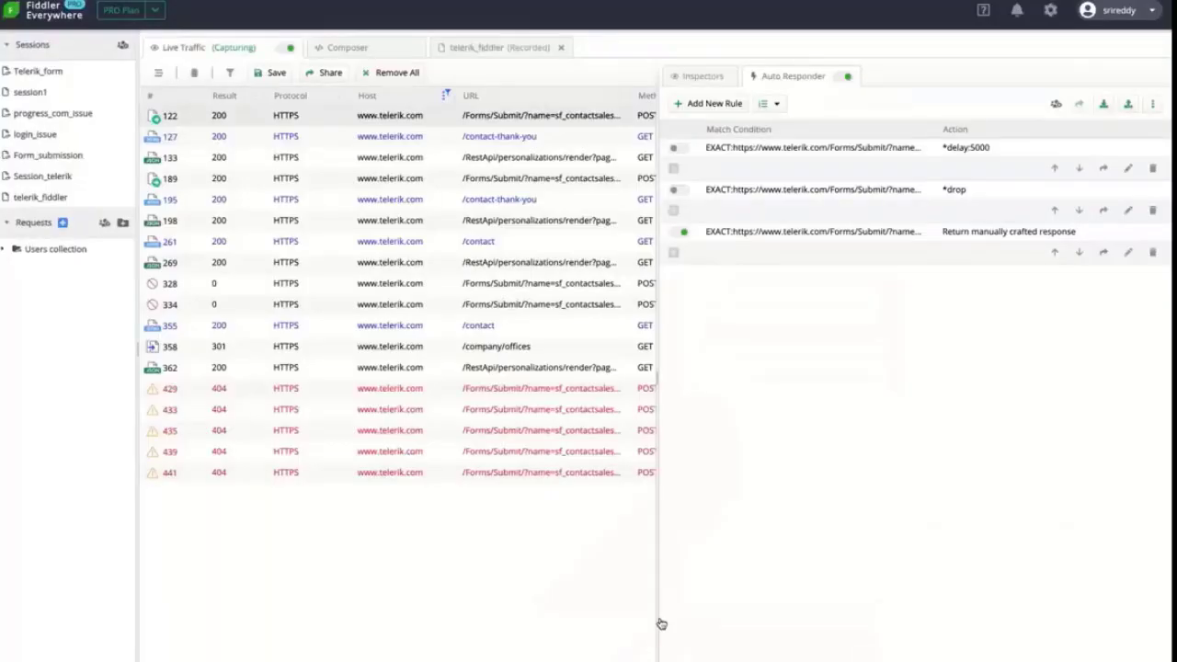
# Inspect session 429's response, confirming the 404 Not Found status
pyautogui.click(352, 392)
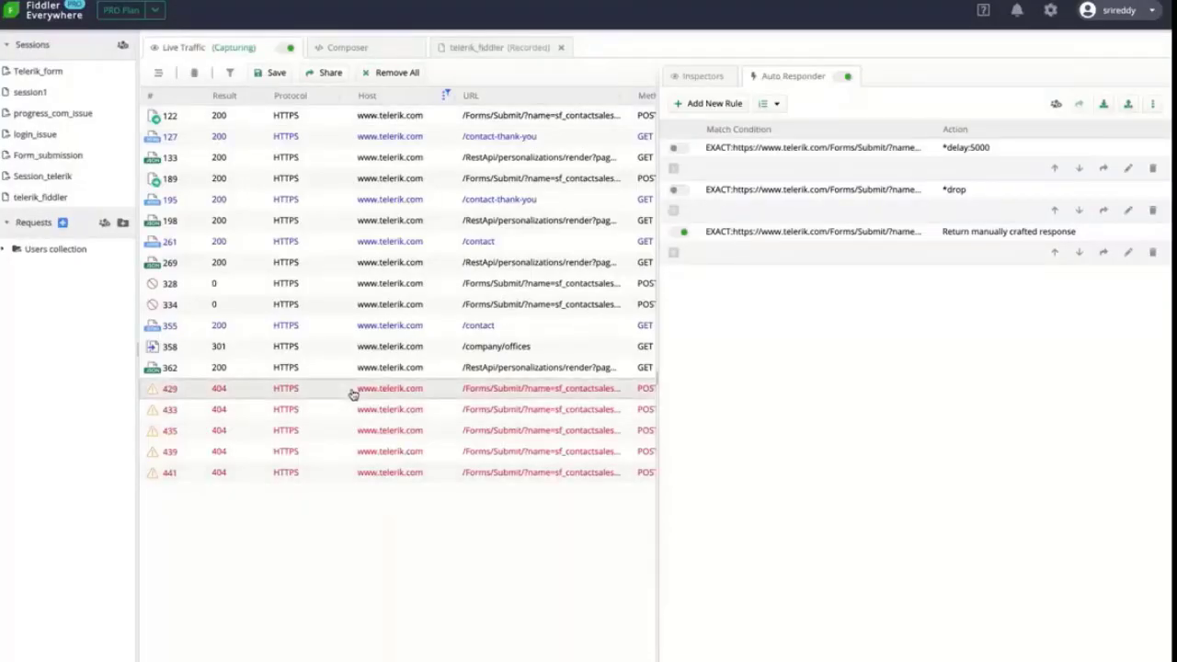
pyautogui.click(701, 75)
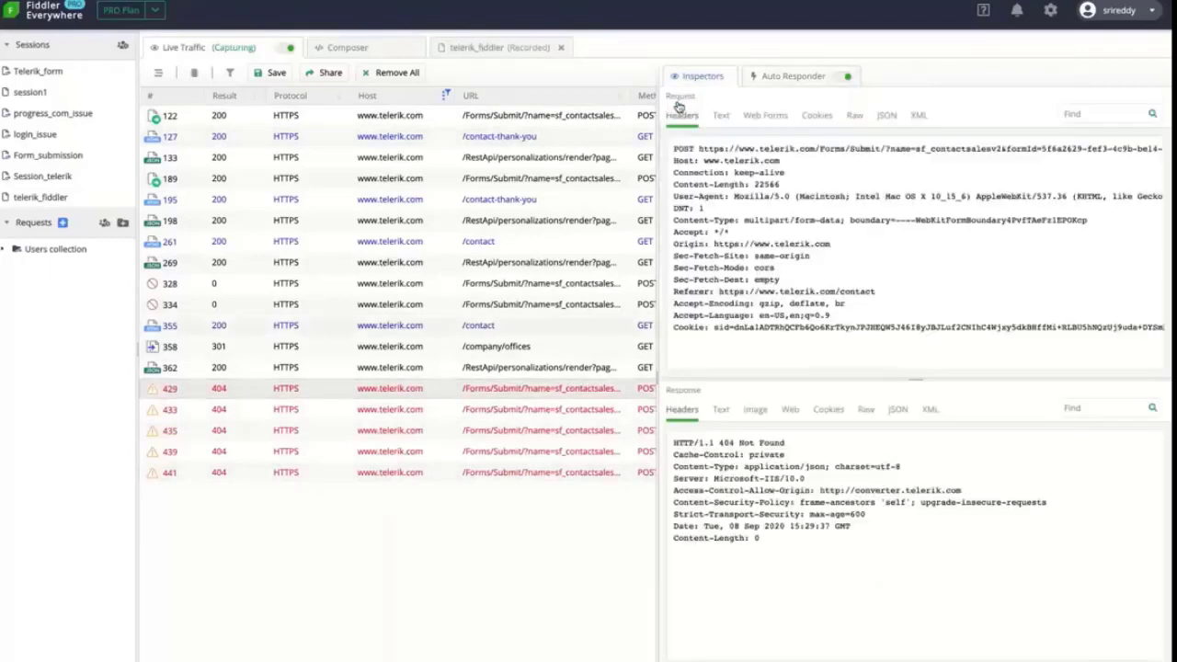
pyautogui.hscroll(2, 511, 395)
pyautogui.hscroll(1, 510, 396)
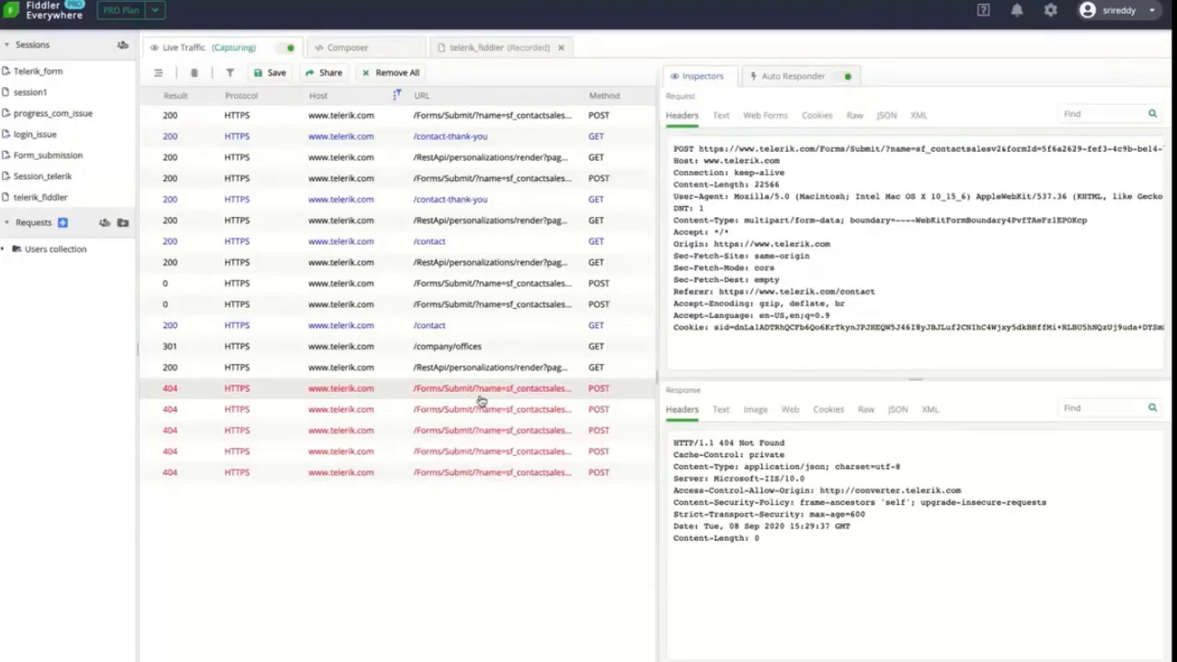
pyautogui.hscroll(-2, 480, 400)
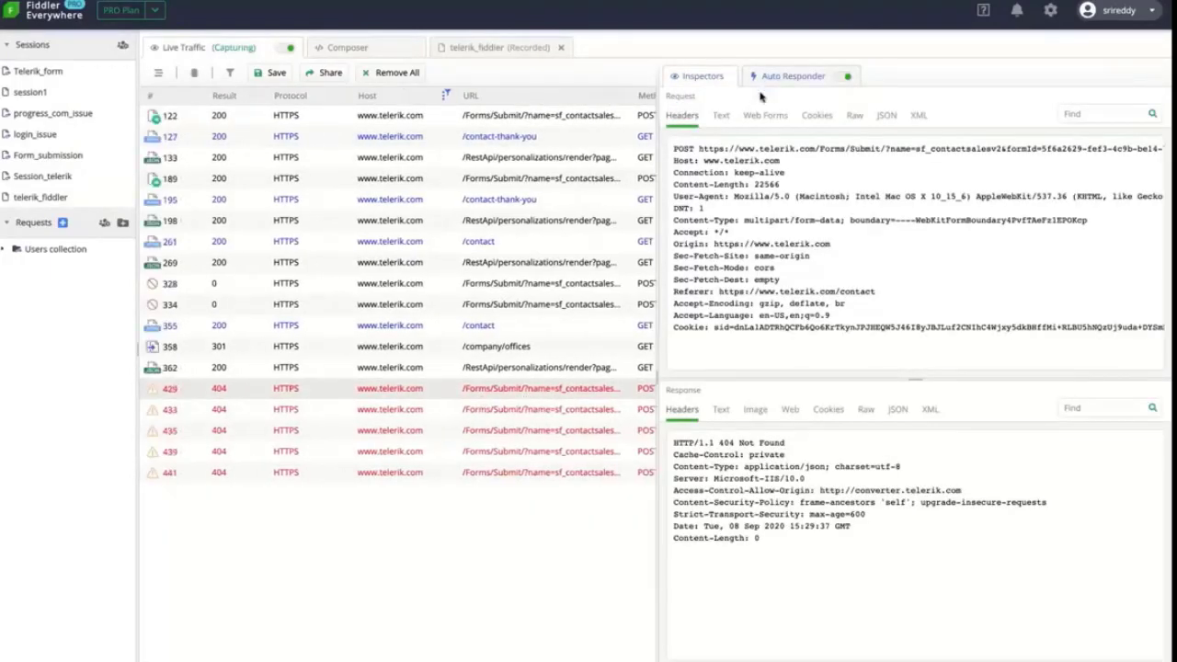
pyautogui.moveTo(787, 443); pyautogui.dragTo(710, 444)
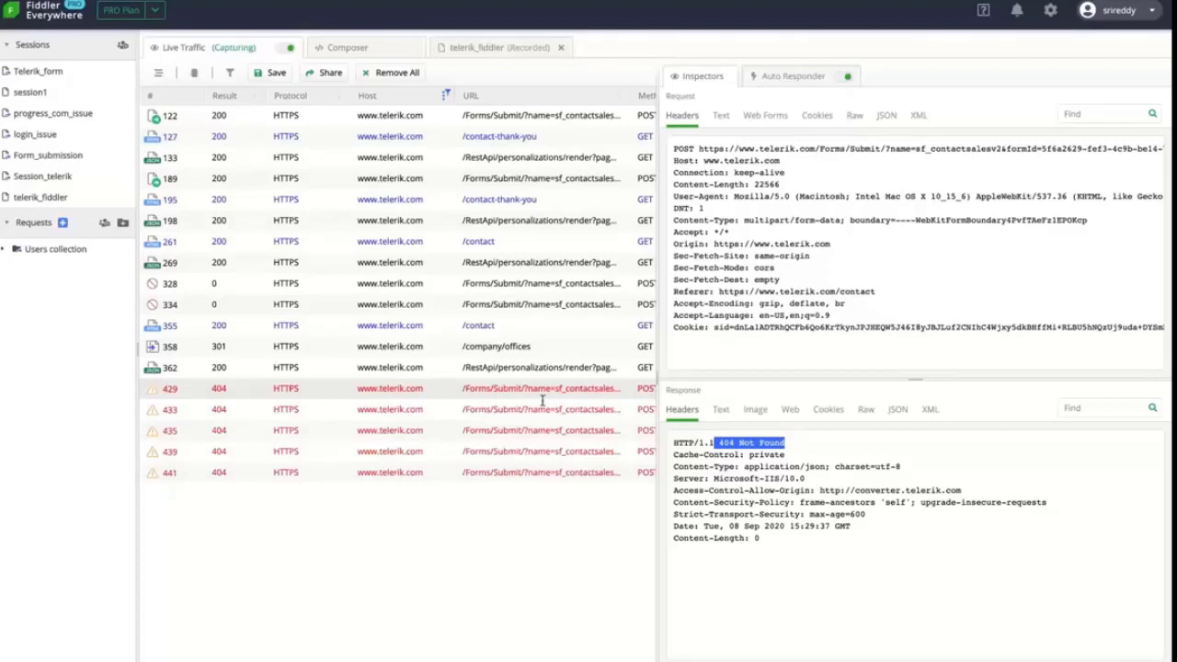
# Review the *delay:5000 rule without changes and switch off the crafted 404 rule
pyautogui.click(773, 77)
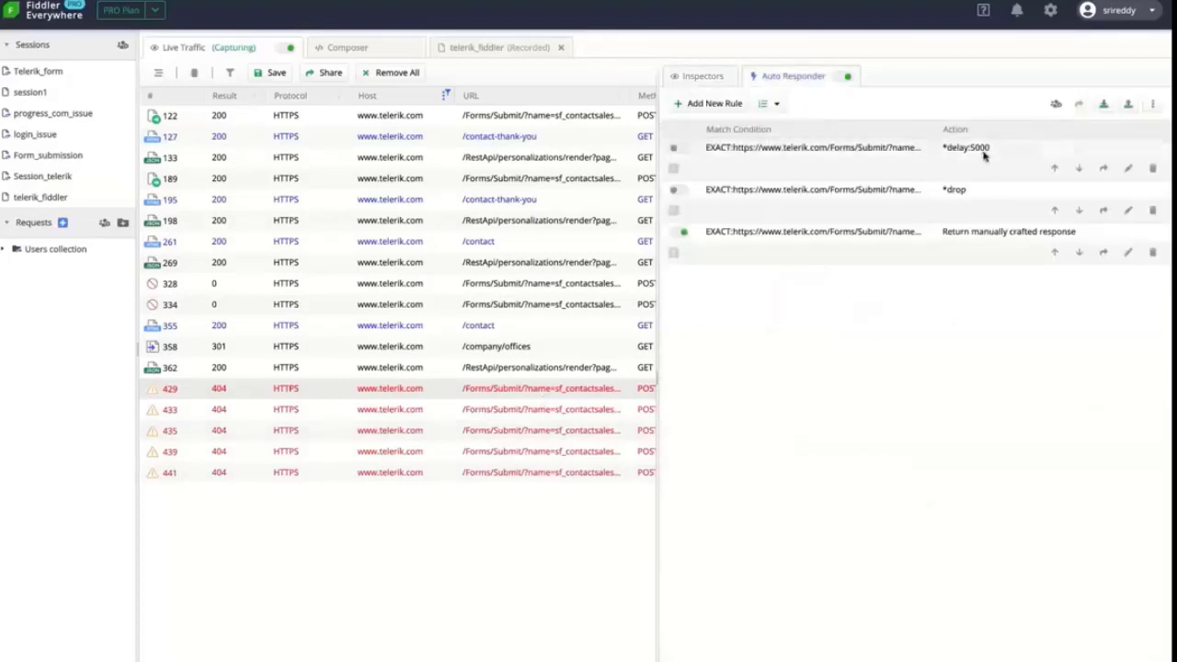
pyautogui.click(1127, 168)
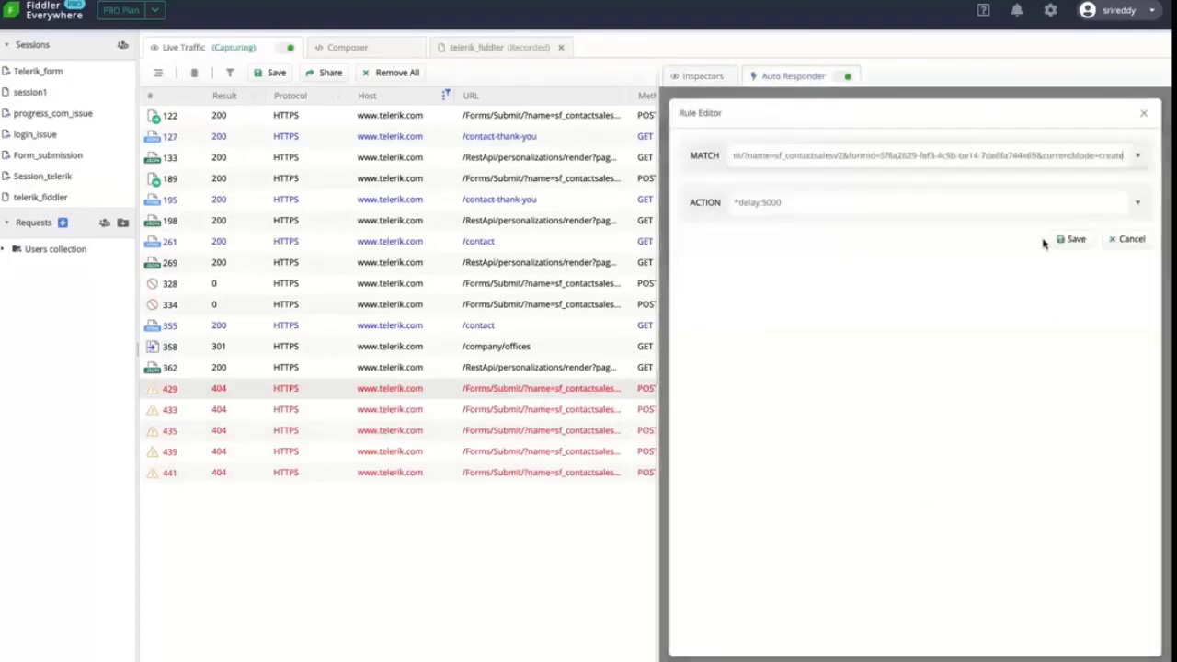
pyautogui.click(1138, 203)
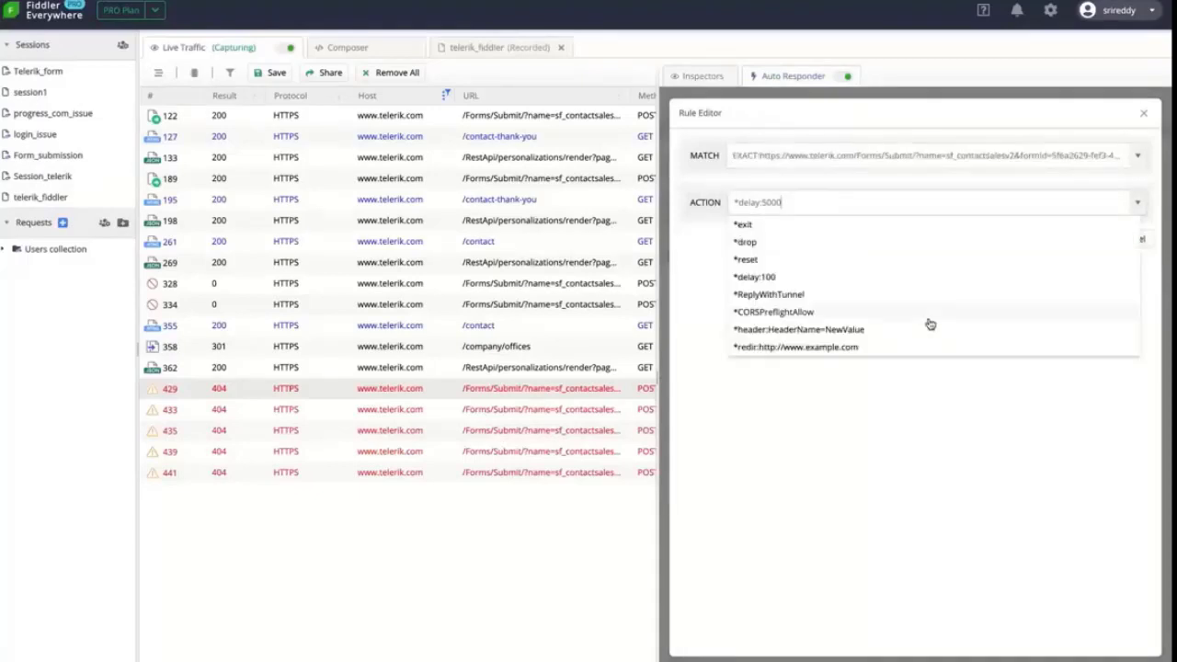
pyautogui.scroll(-1, 927, 323)
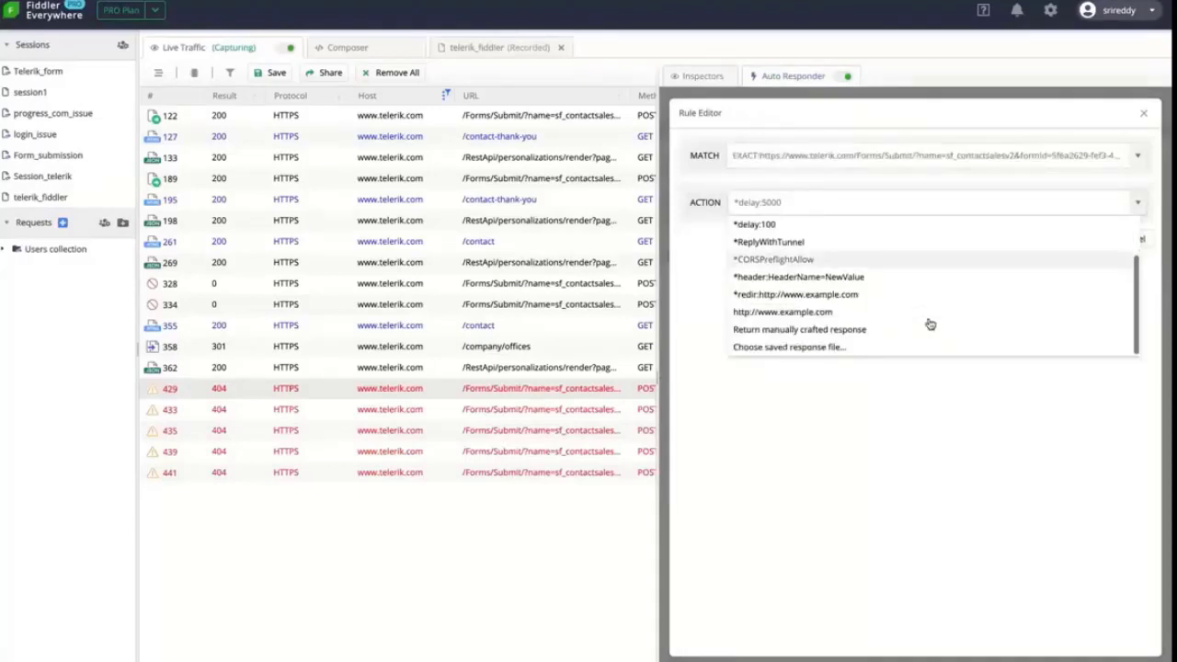
pyautogui.click(869, 401)
pyautogui.click(1129, 240)
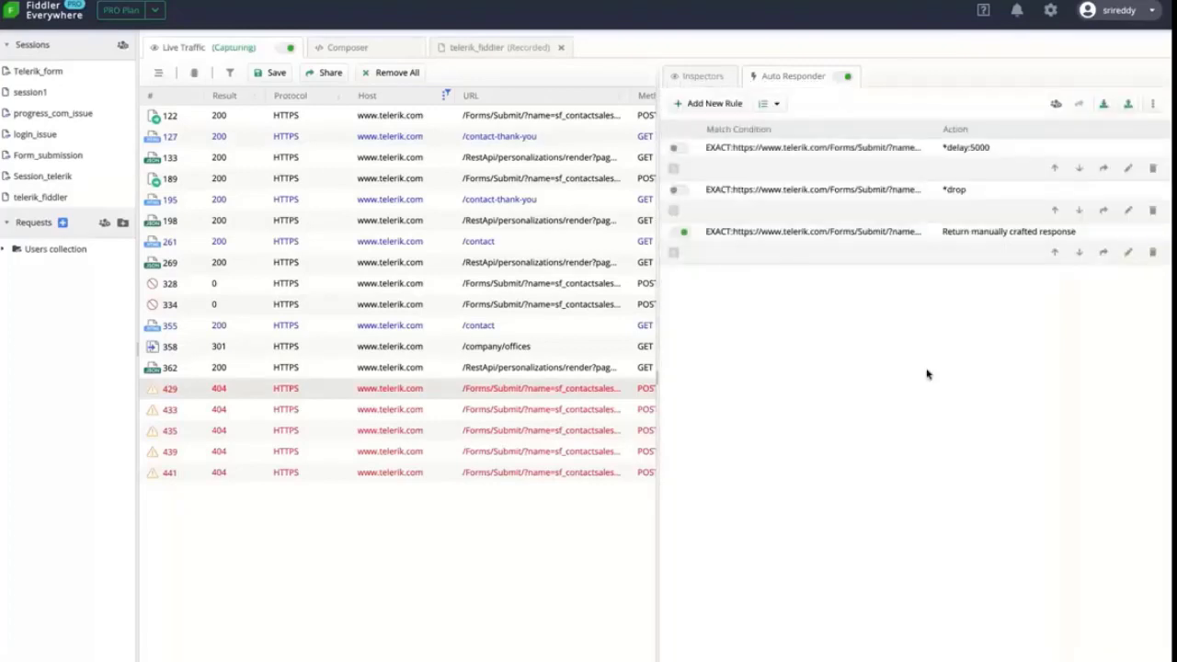
pyautogui.click(684, 232)
pyautogui.press('super+Tab')
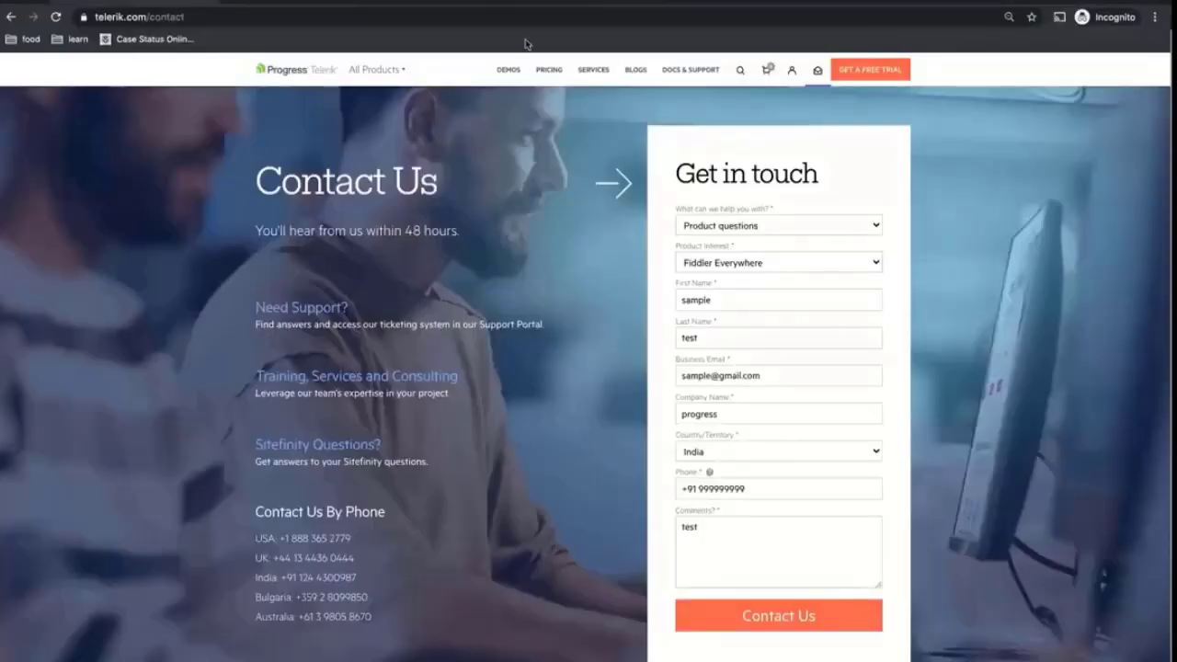
# Load google.com in a new tab
pyautogui.click(561, 5)
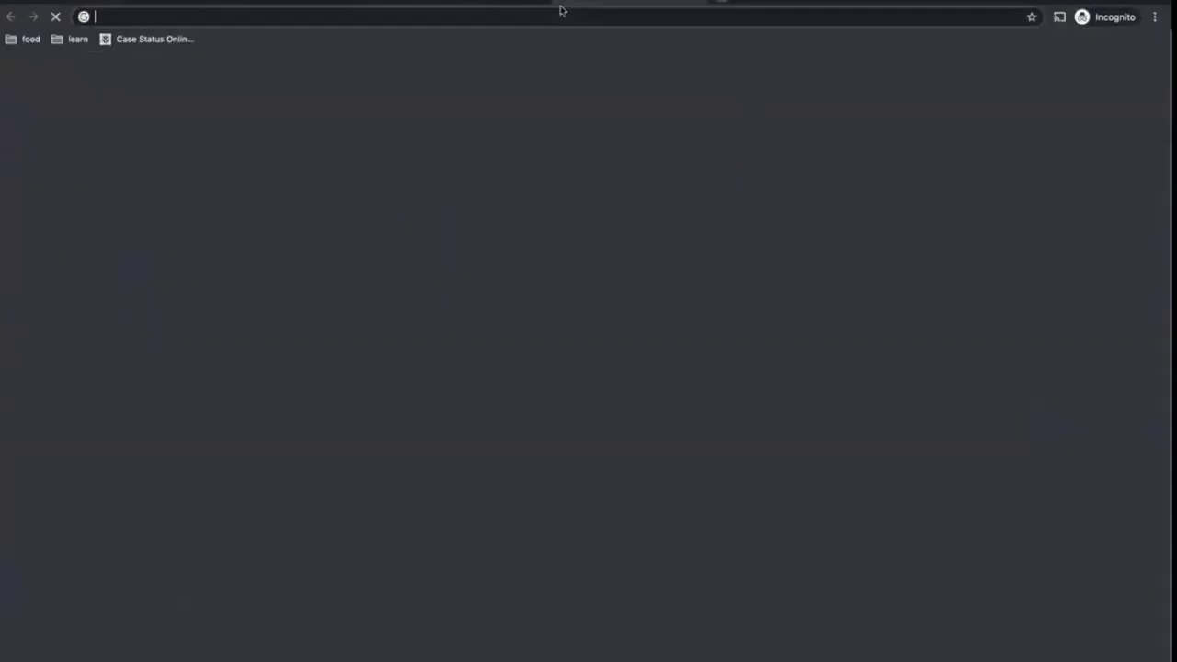
pyautogui.write('google.com')
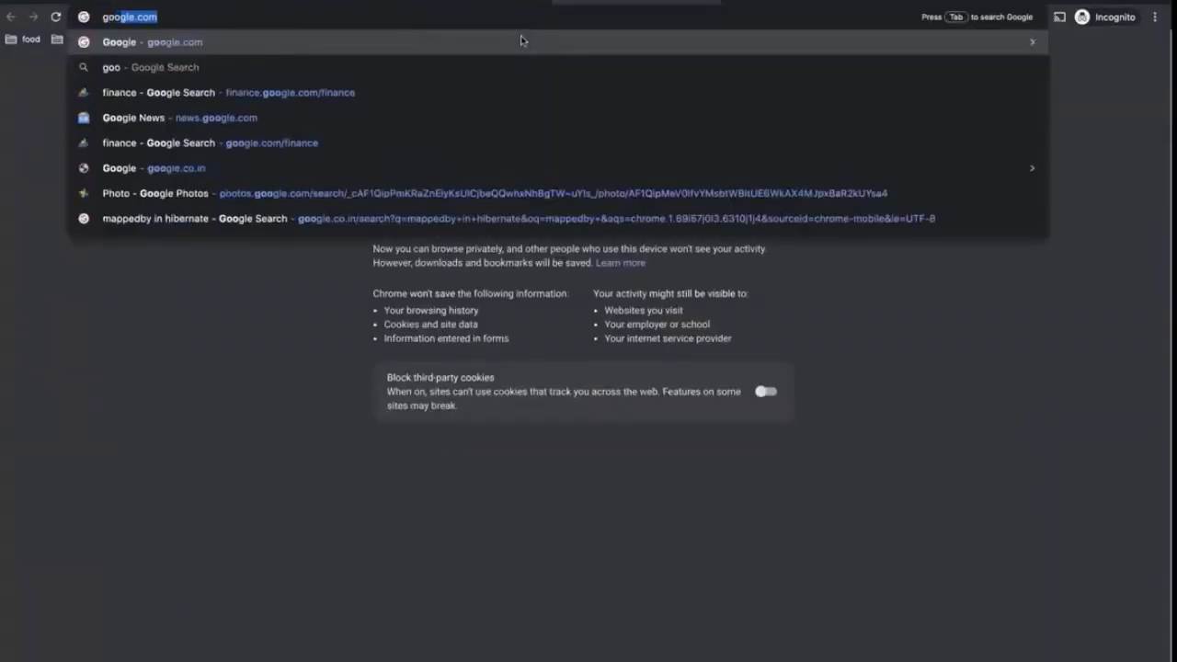
pyautogui.press('Return')
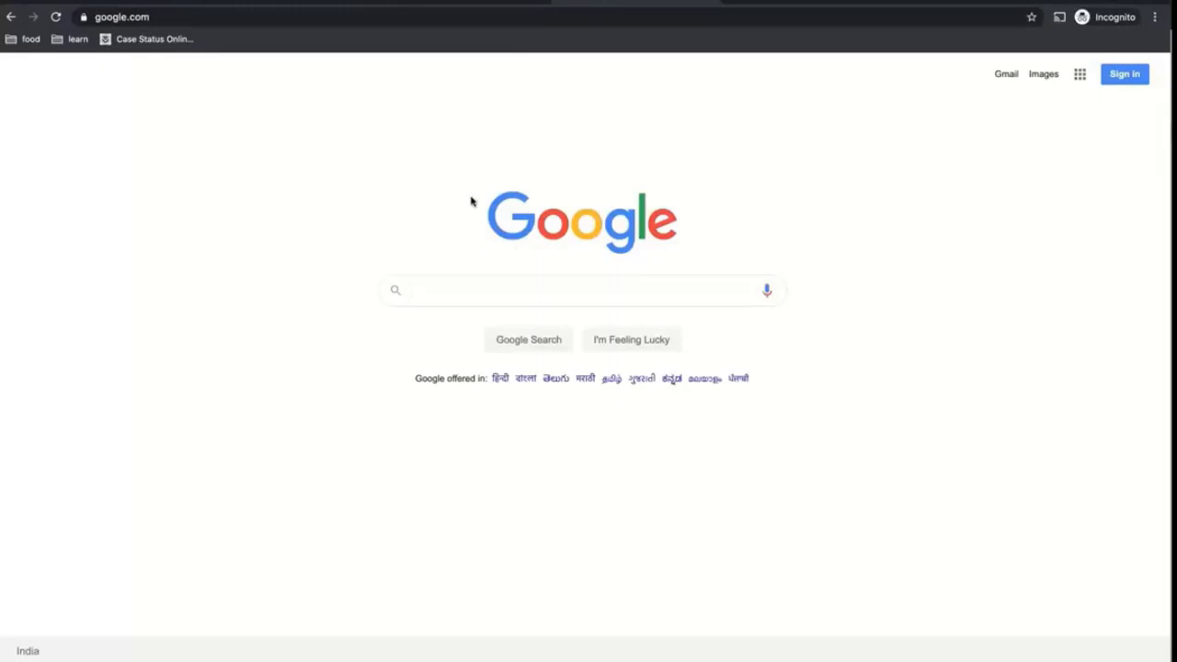
pyautogui.moveTo(752, 172); pyautogui.dragTo(750, 219)
pyautogui.click(750, 219)
# Open the Google logo image in its own tab, close it, and return to Fiddler
pyautogui.rightClick(583, 229)
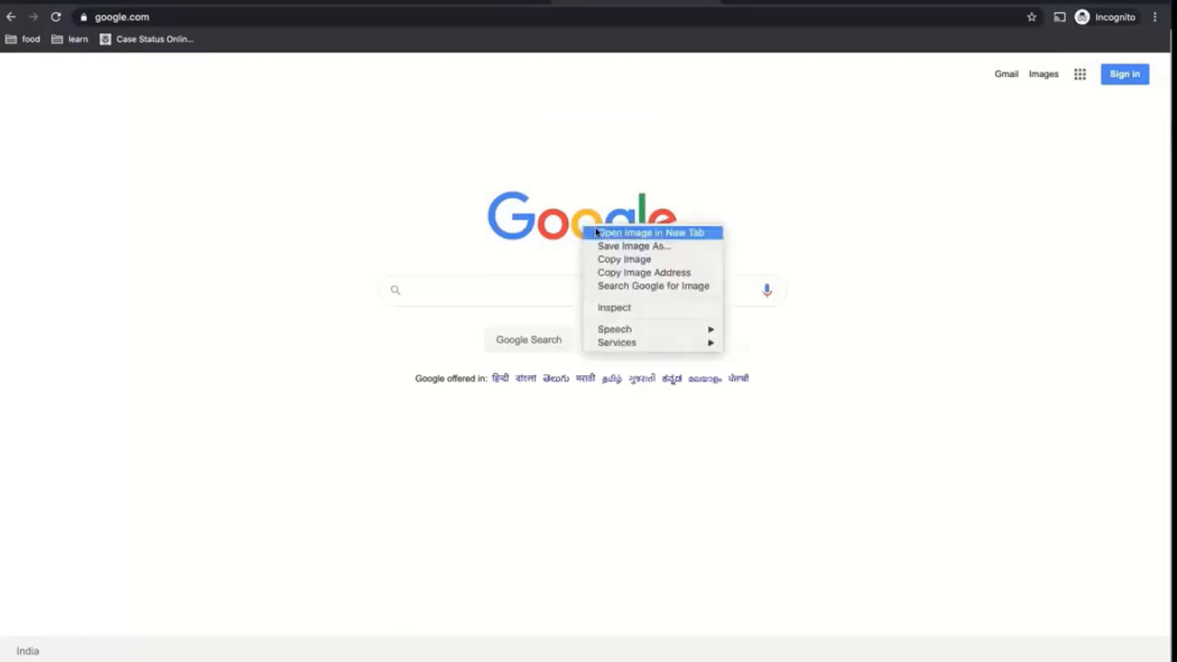
pyautogui.click(600, 233)
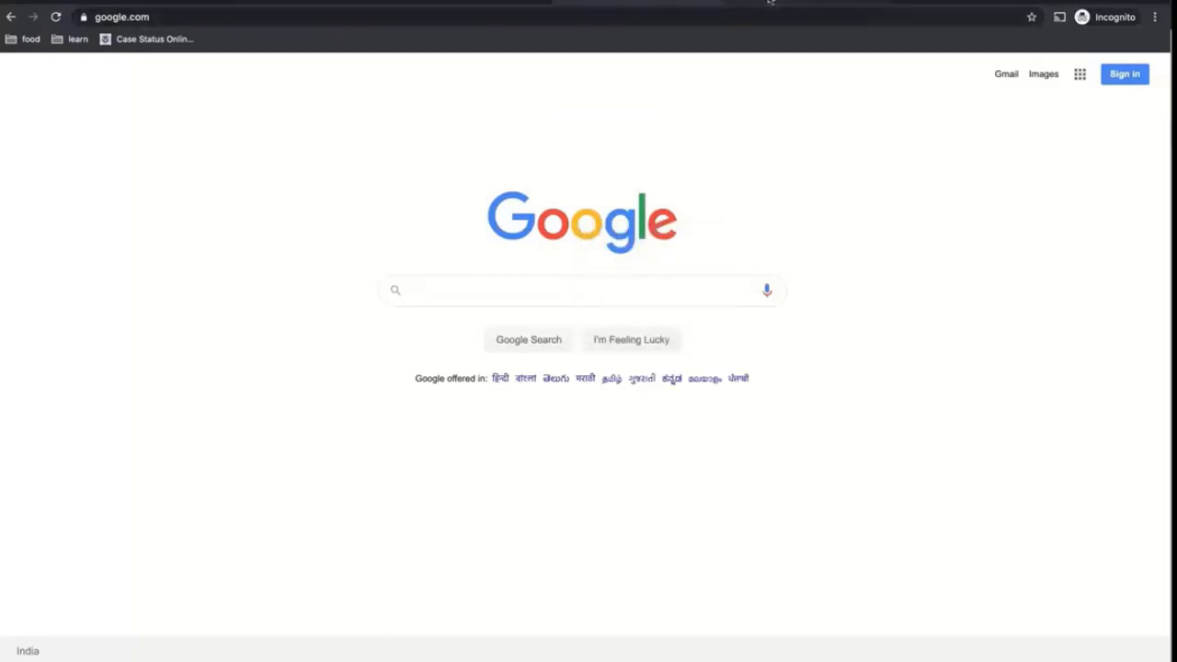
pyautogui.click(697, 5)
pyautogui.click(698, 14)
pyautogui.press('super+c')
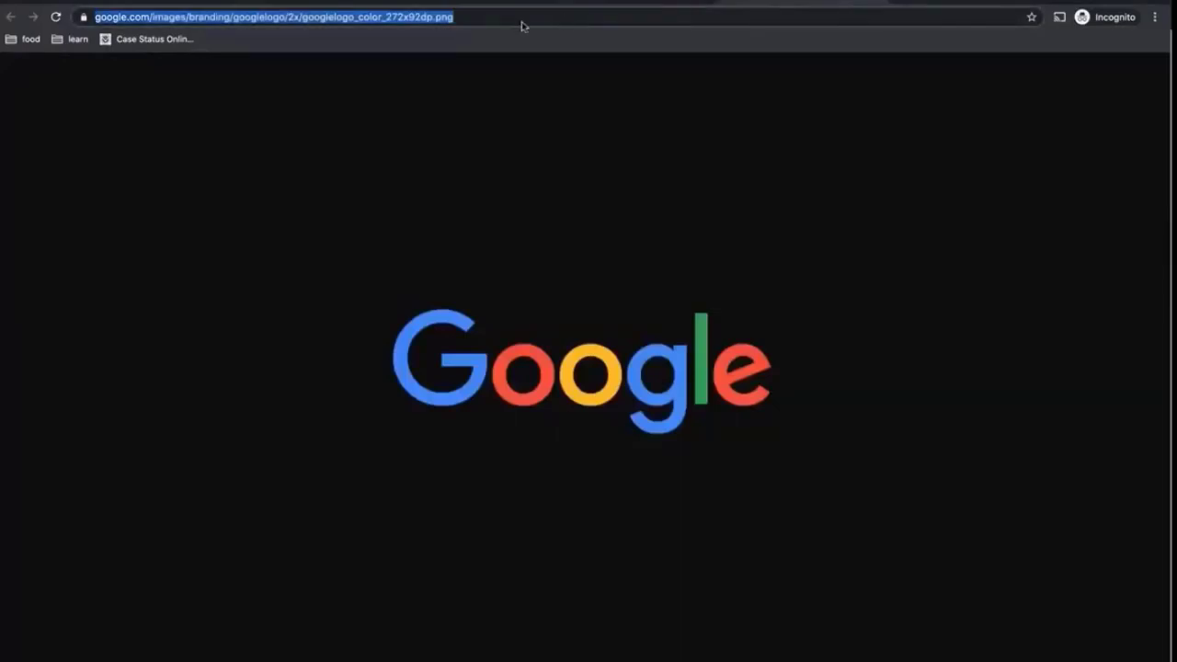
pyautogui.press('super+w')
pyautogui.press('super+Tab')
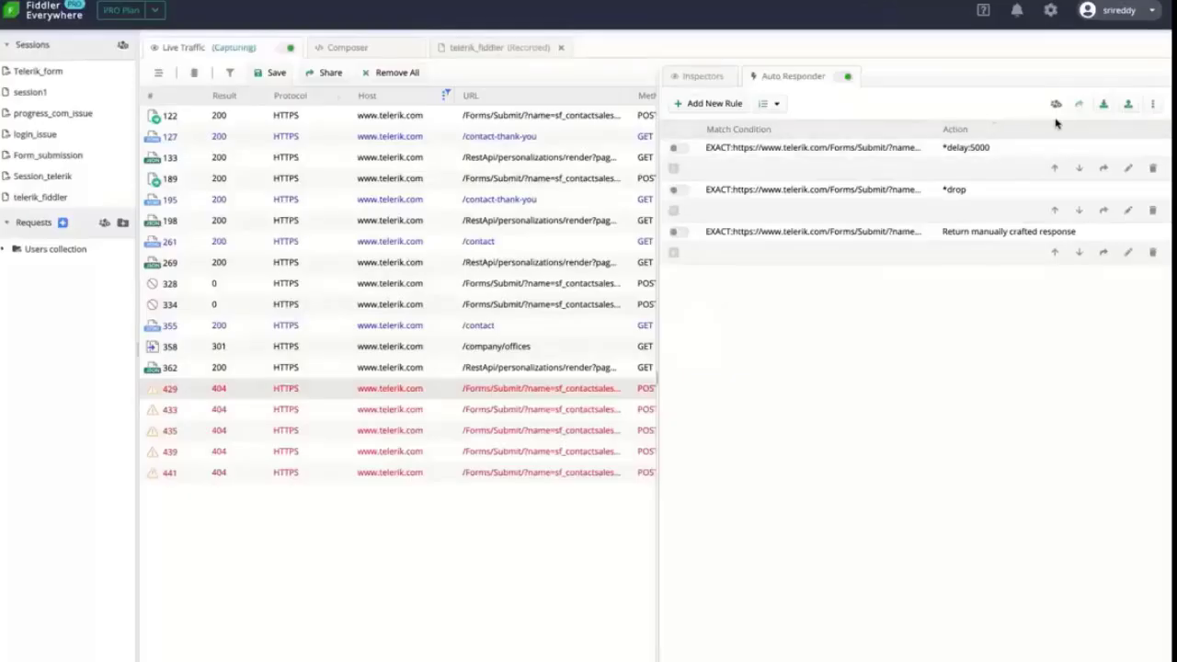
# Start a new Auto Responder rule matching the pasted Google logo URL
pyautogui.click(714, 104)
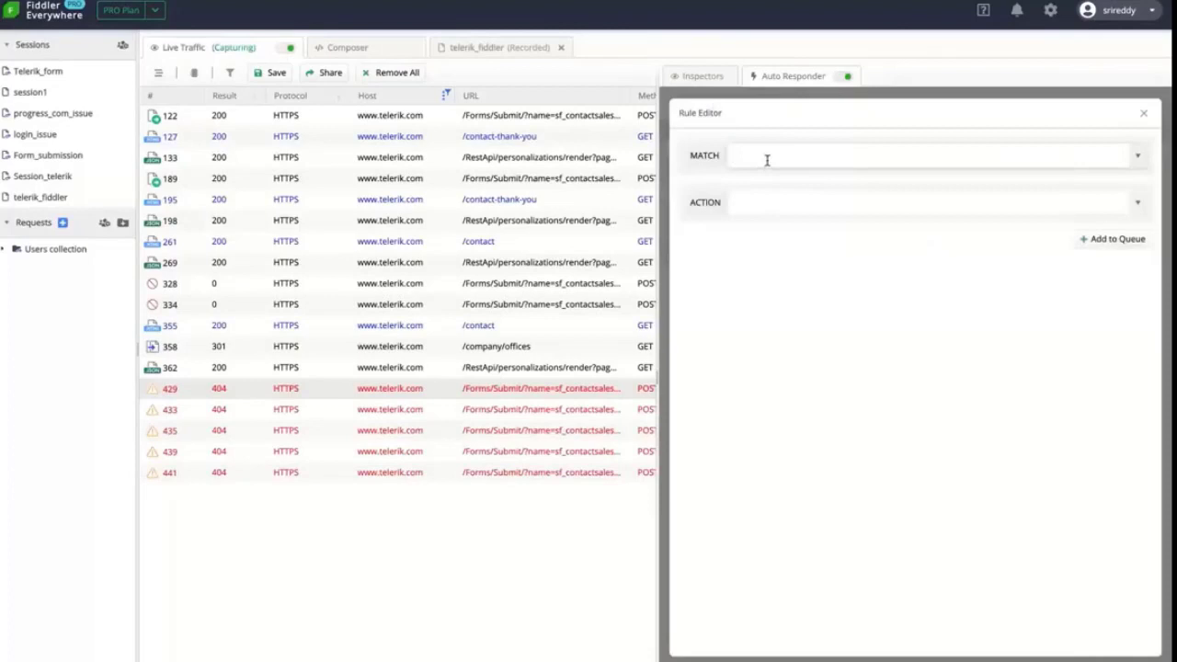
pyautogui.press('super+v')
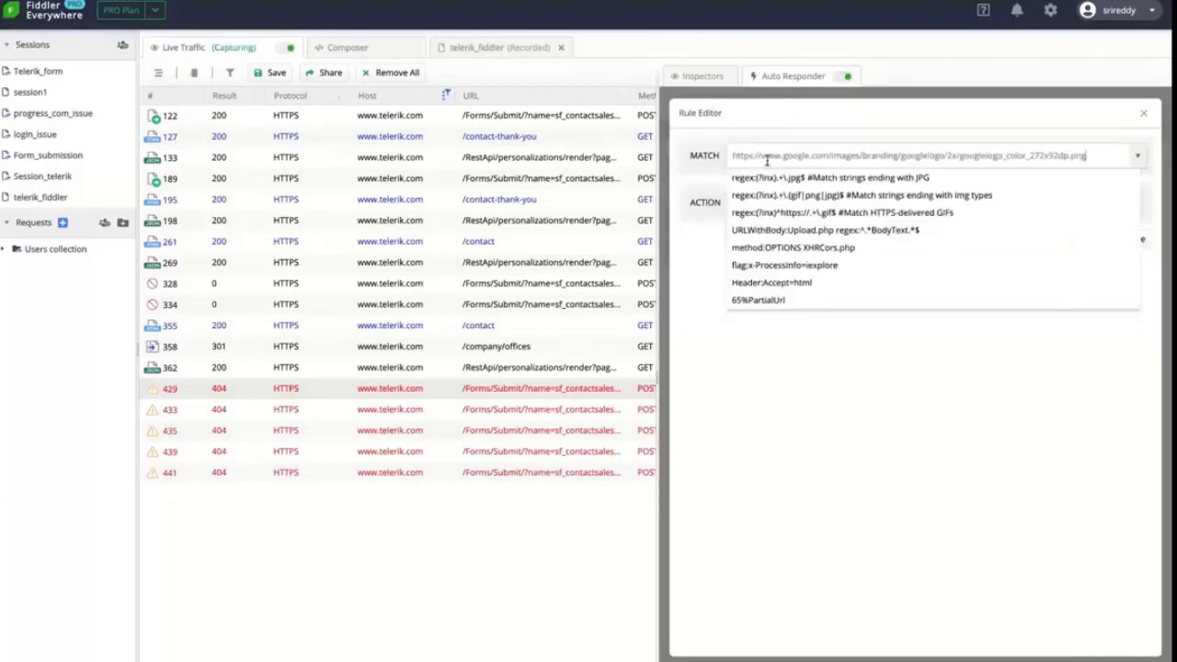
pyautogui.click(693, 178)
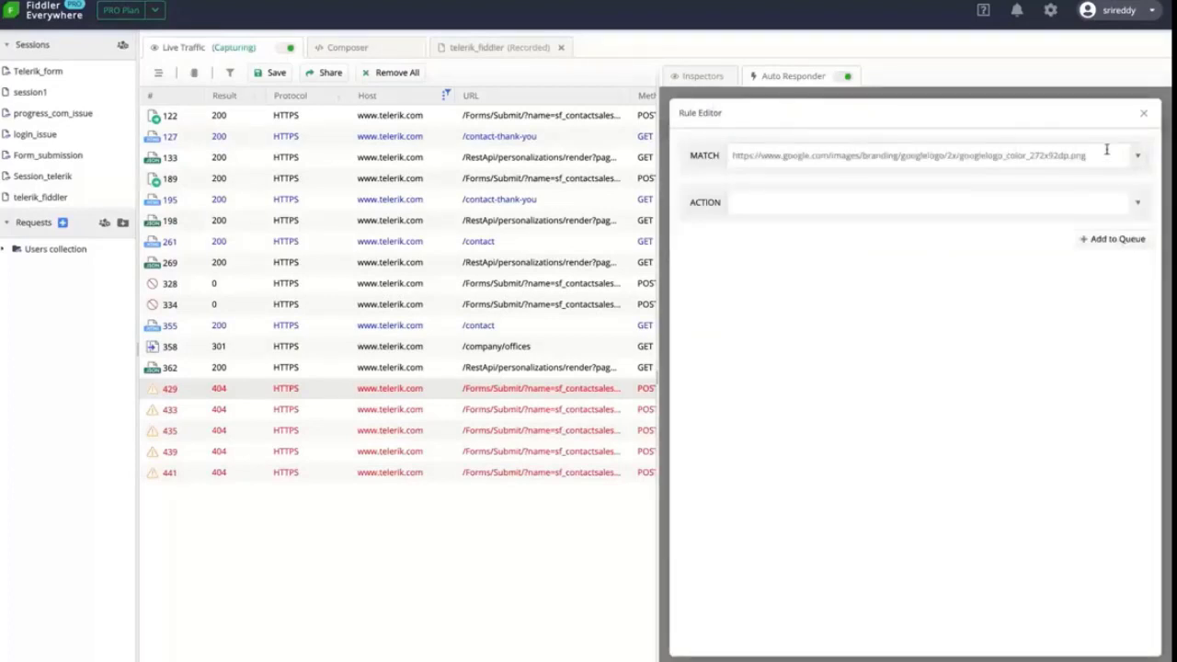
pyautogui.moveTo(1104, 155); pyautogui.dragTo(744, 151)
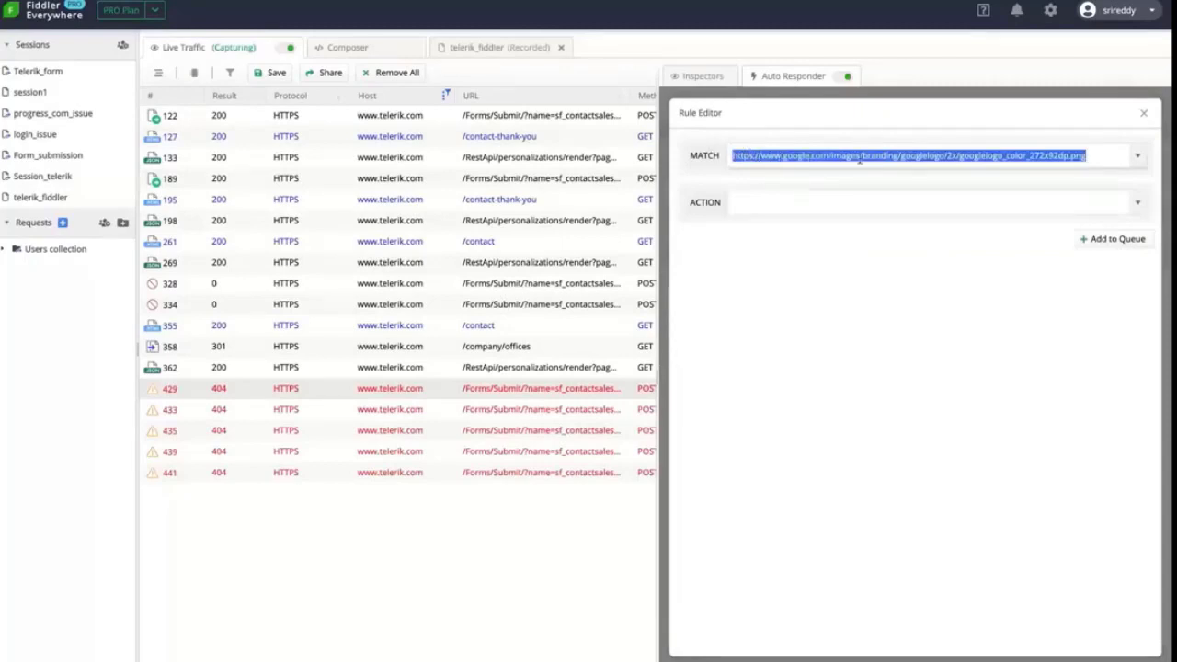
pyautogui.click(918, 203)
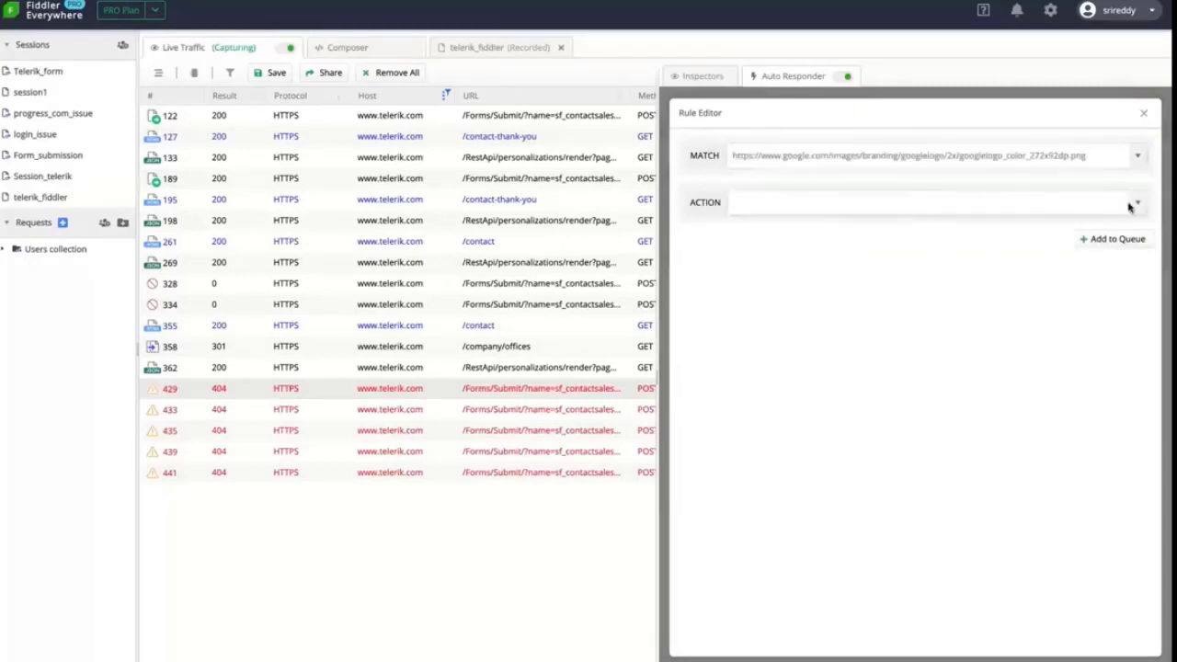
# Make the rule respond with the saved file progress_logo.png and add it to the queue
pyautogui.click(1140, 205)
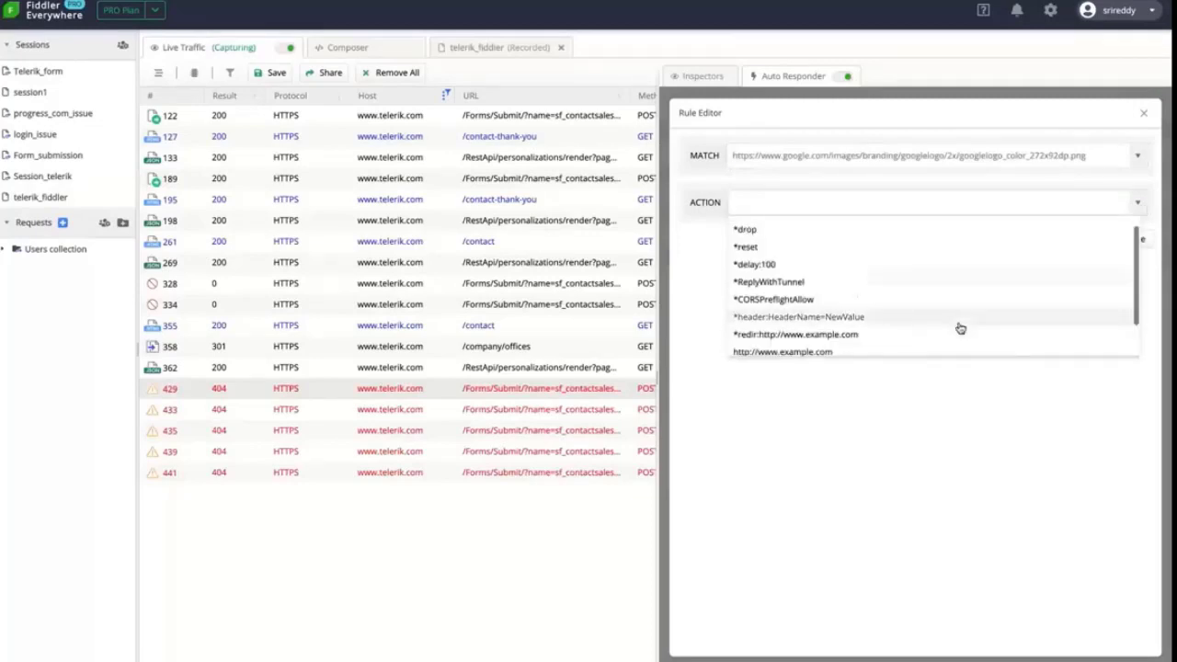
pyautogui.scroll(-1, 960, 329)
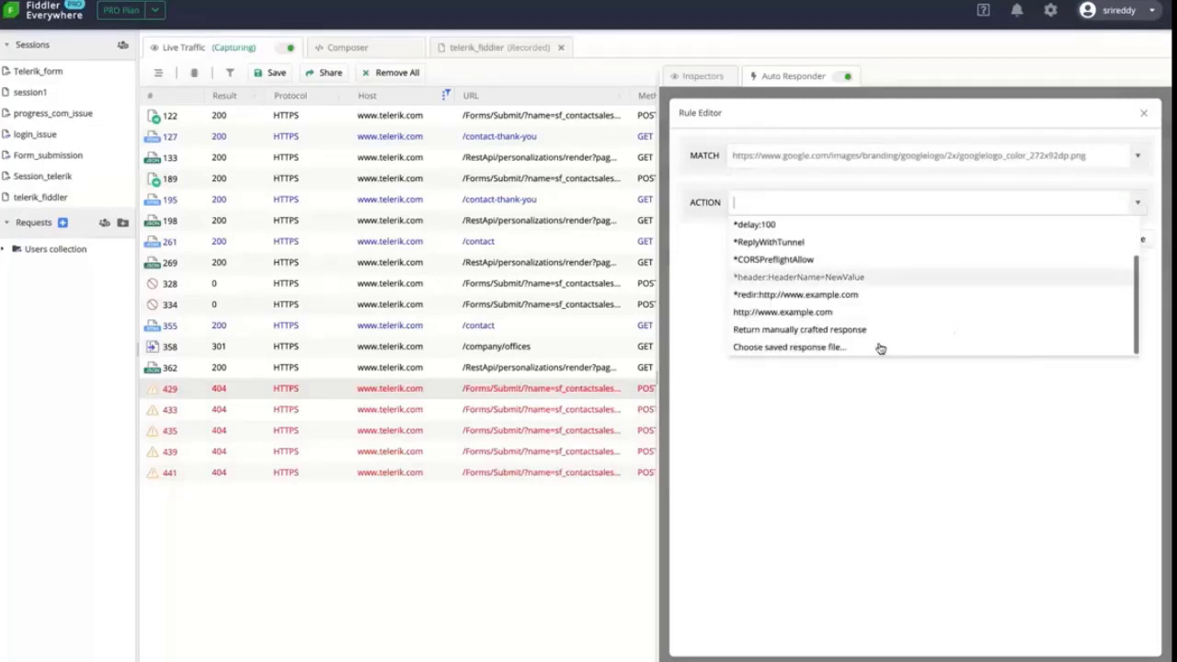
pyautogui.click(815, 350)
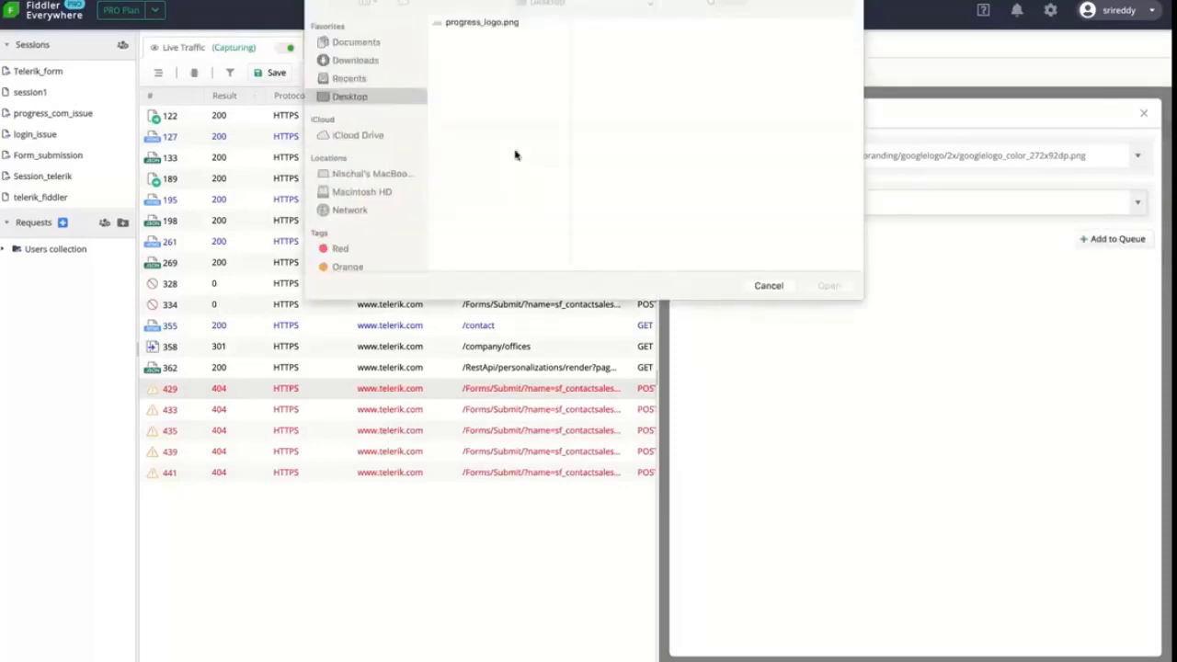
pyautogui.click(484, 28)
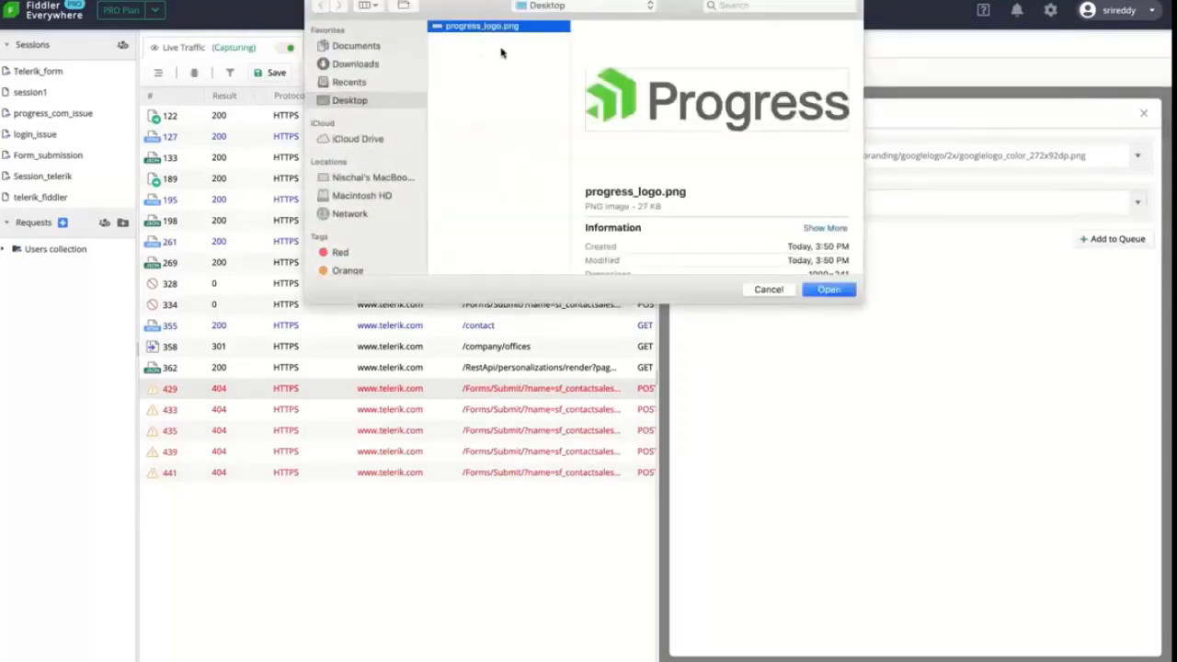
pyautogui.click(834, 291)
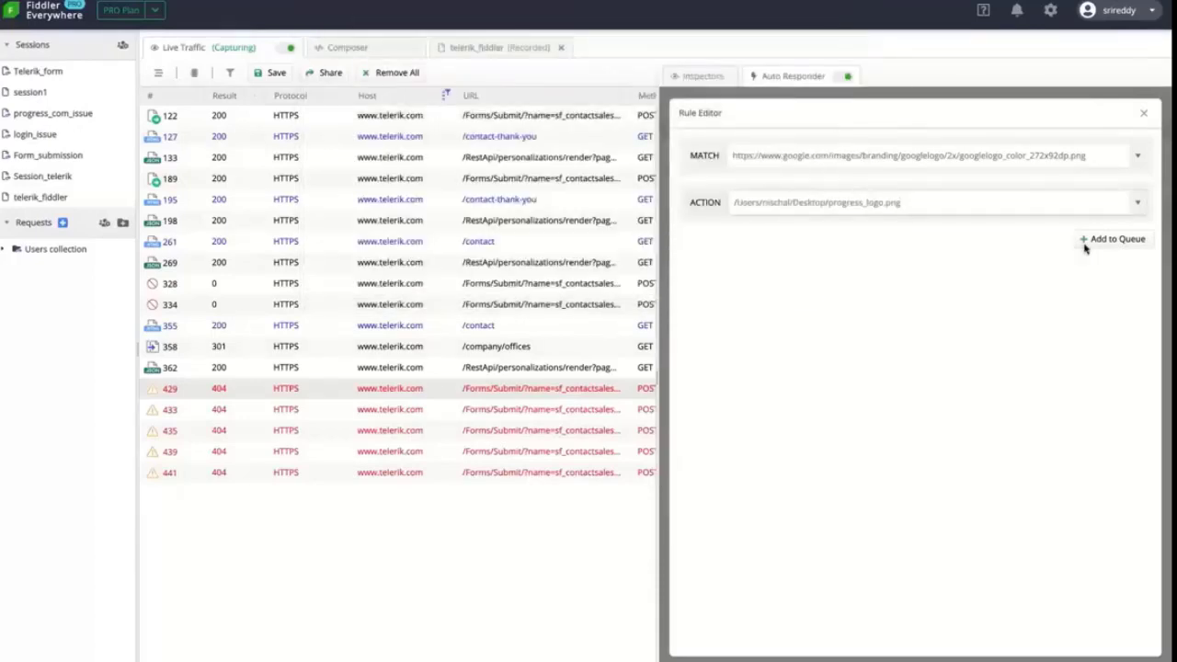
pyautogui.click(1100, 244)
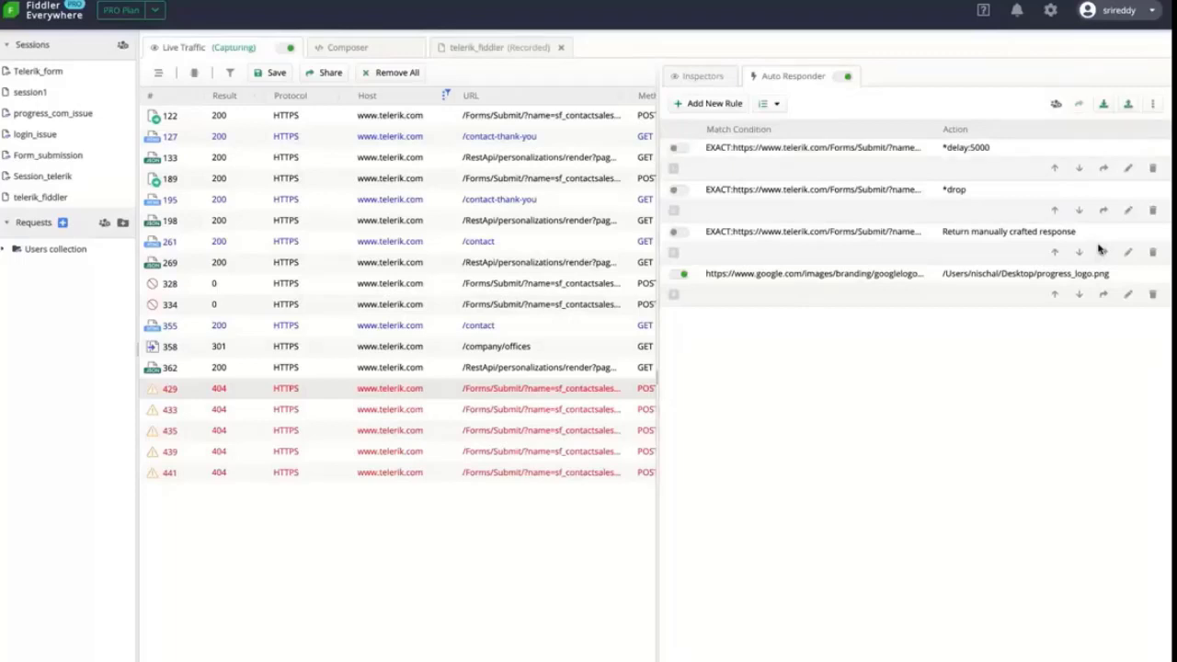
pyautogui.press('super+Tab')
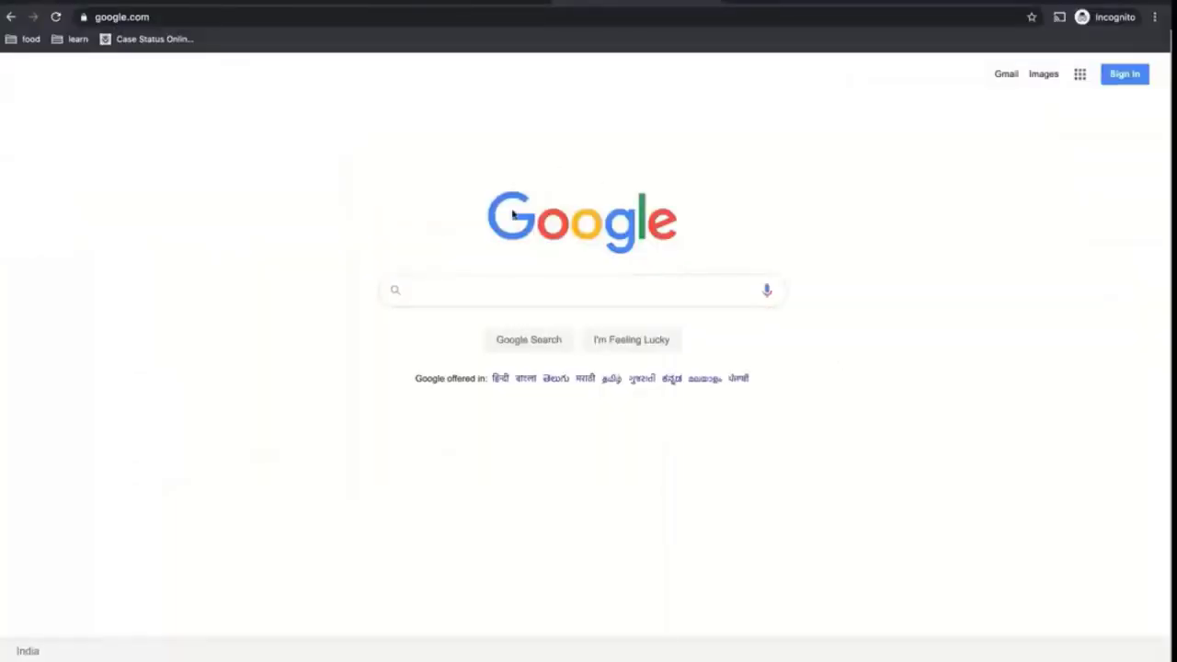
# Reload google.com so the Auto Responder serves the Progress logo instead of Google's
pyautogui.press('super+Tab')
pyautogui.press('super+r')
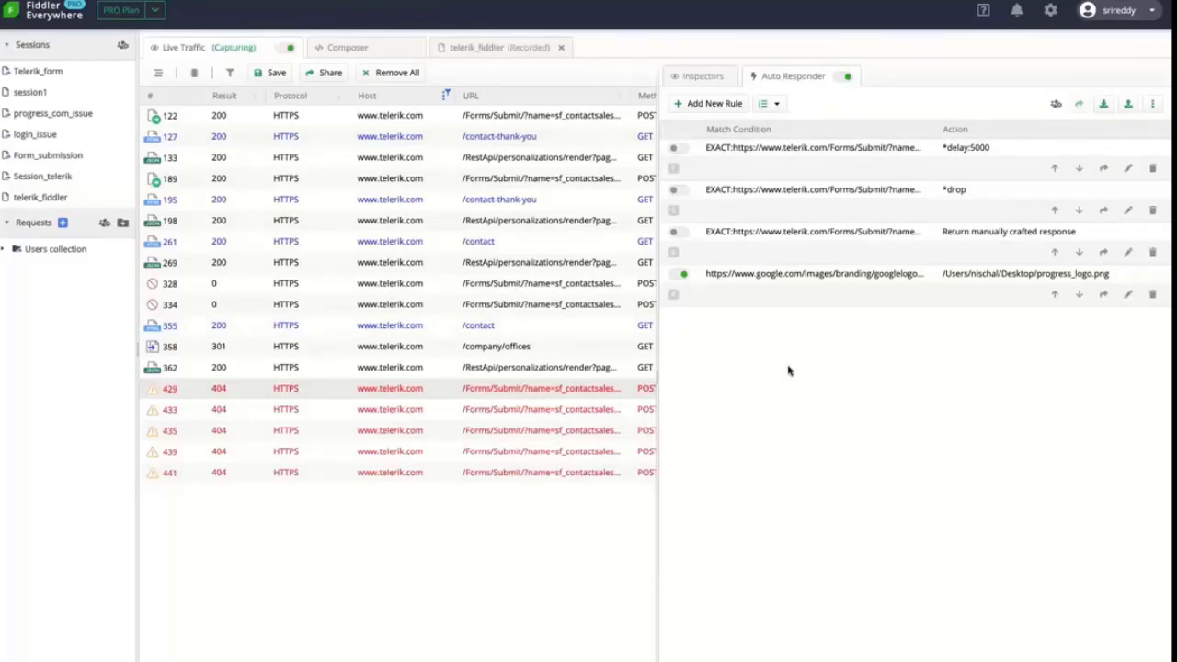
# Turn off Auto Responder and live capture, then comment session 429 'check this out this seems to be the iss'
pyautogui.click(850, 77)
pyautogui.click(287, 49)
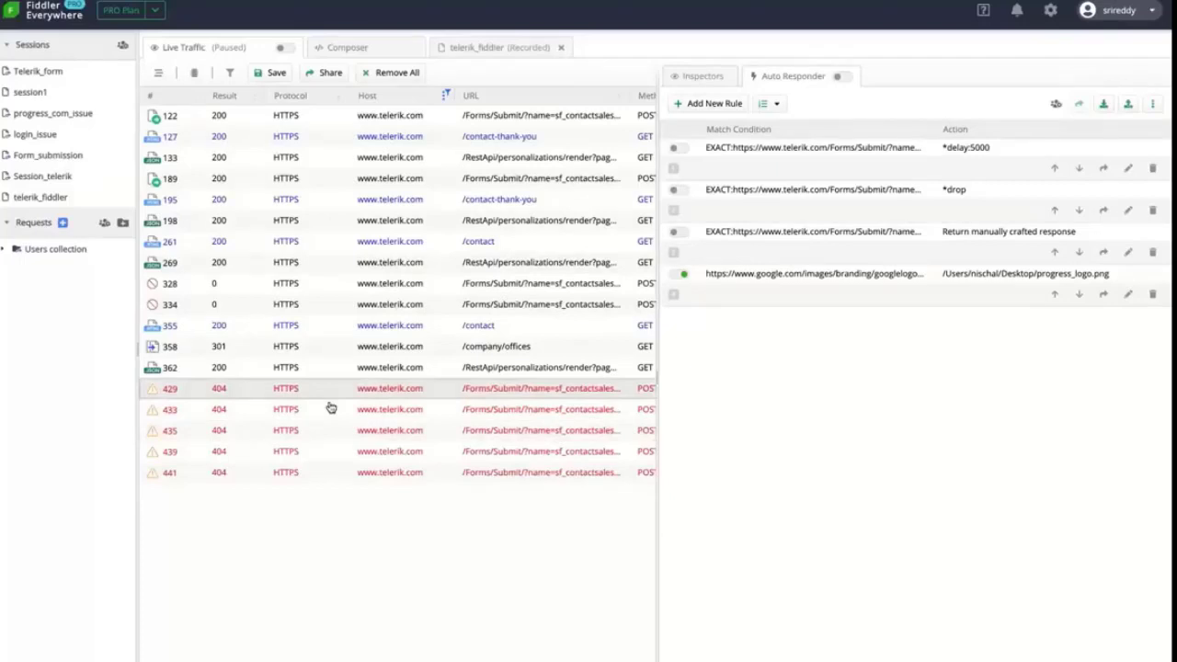
pyautogui.rightClick(334, 396)
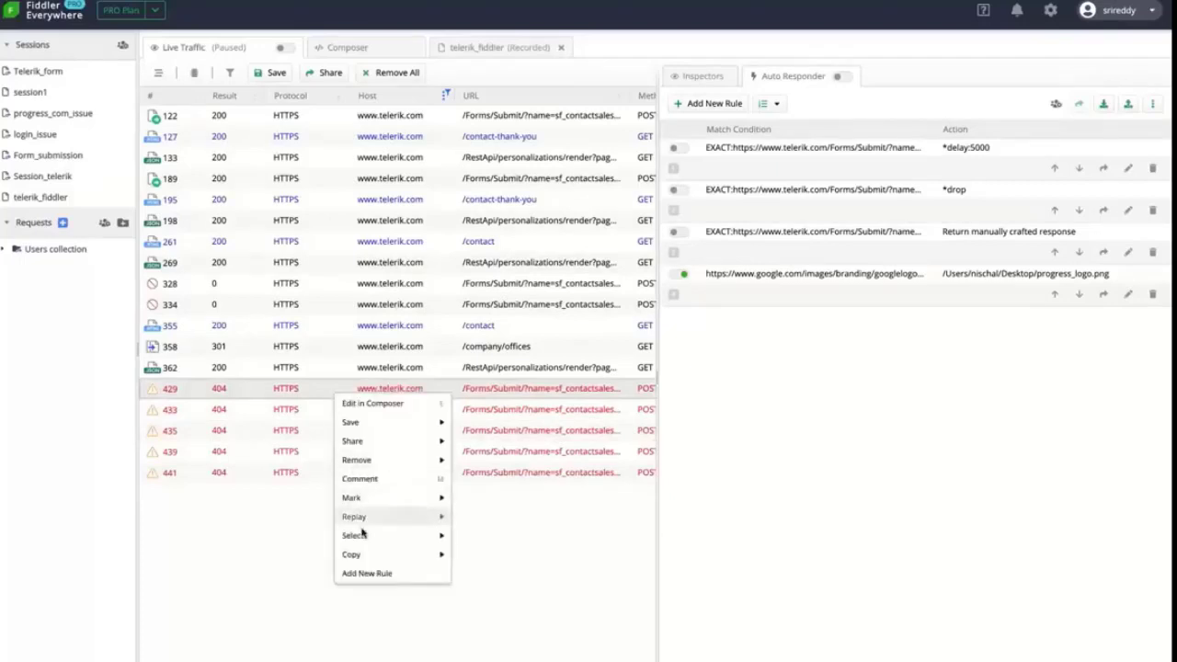
pyautogui.click(377, 479)
pyautogui.write('check this ')
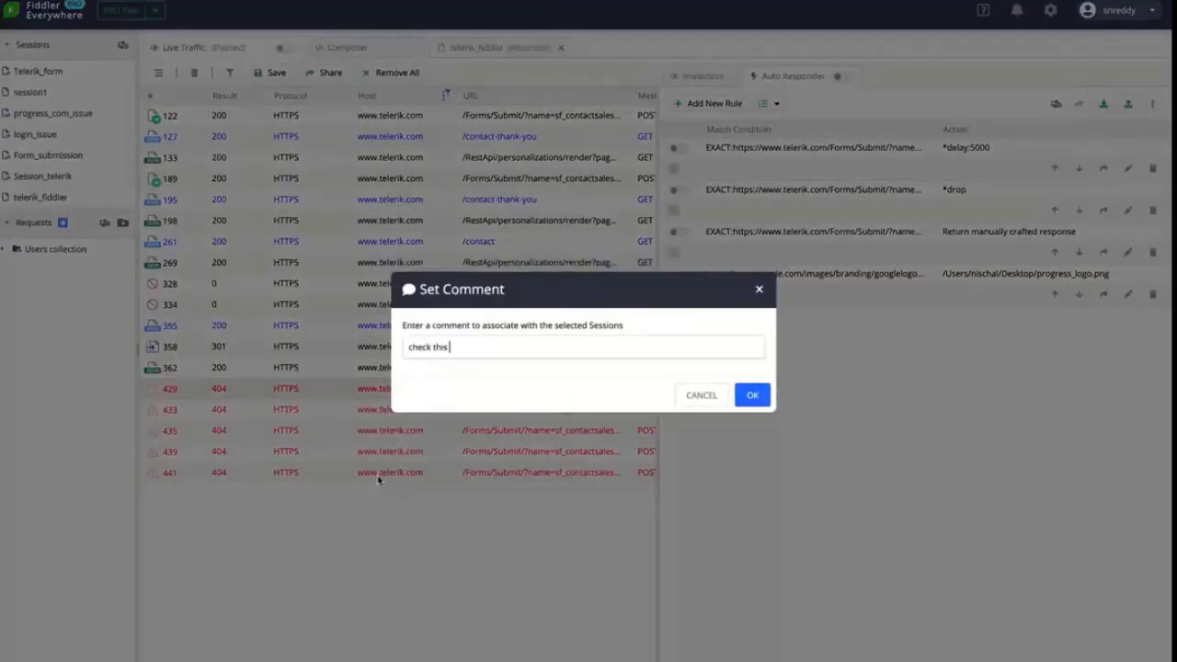
pyautogui.write('out this seems to be the isse')
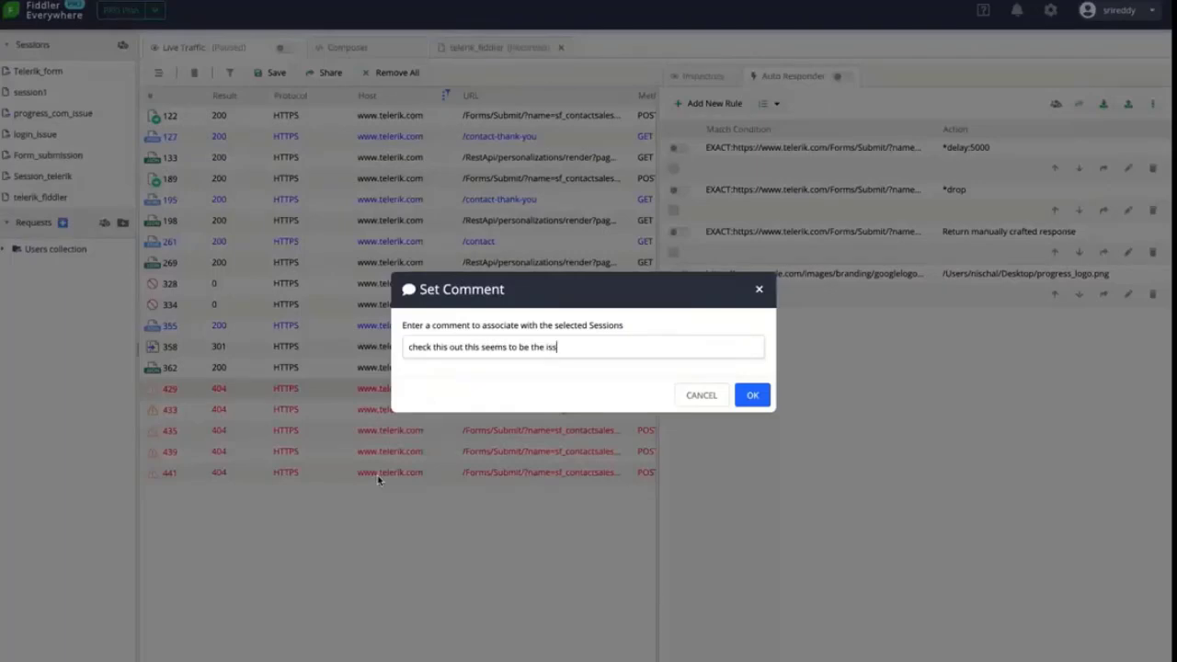
pyautogui.click(767, 394)
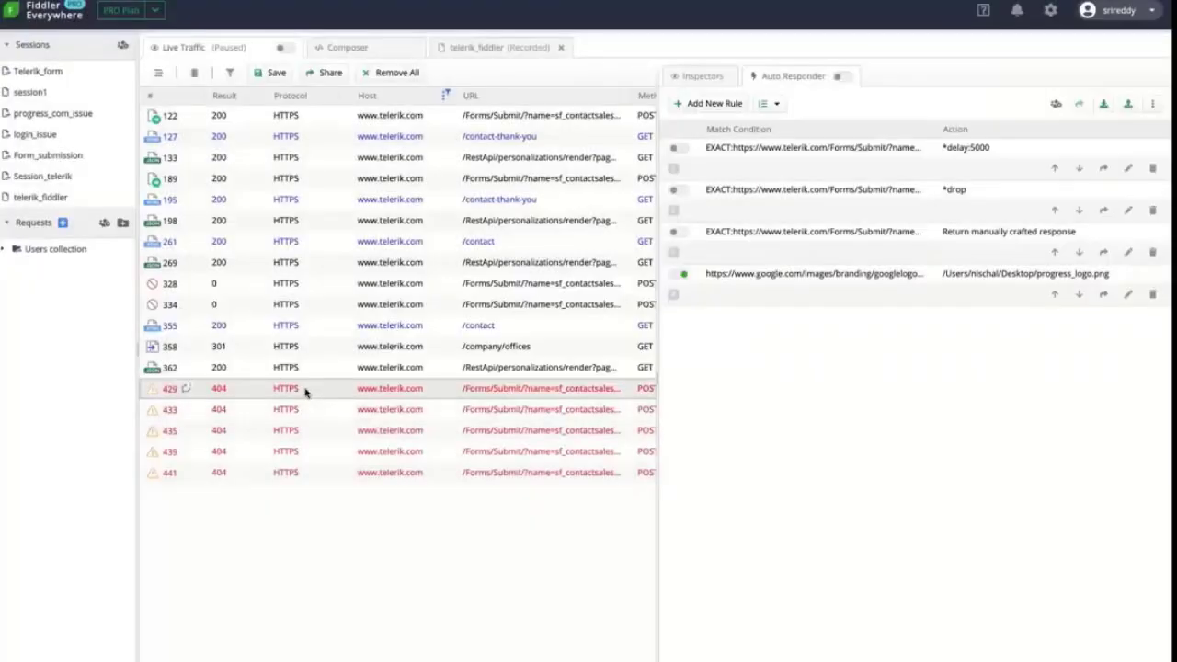
# Mark session 429 red, then blue, then another colour, and begin sharing the sessions
pyautogui.rightClick(305, 391)
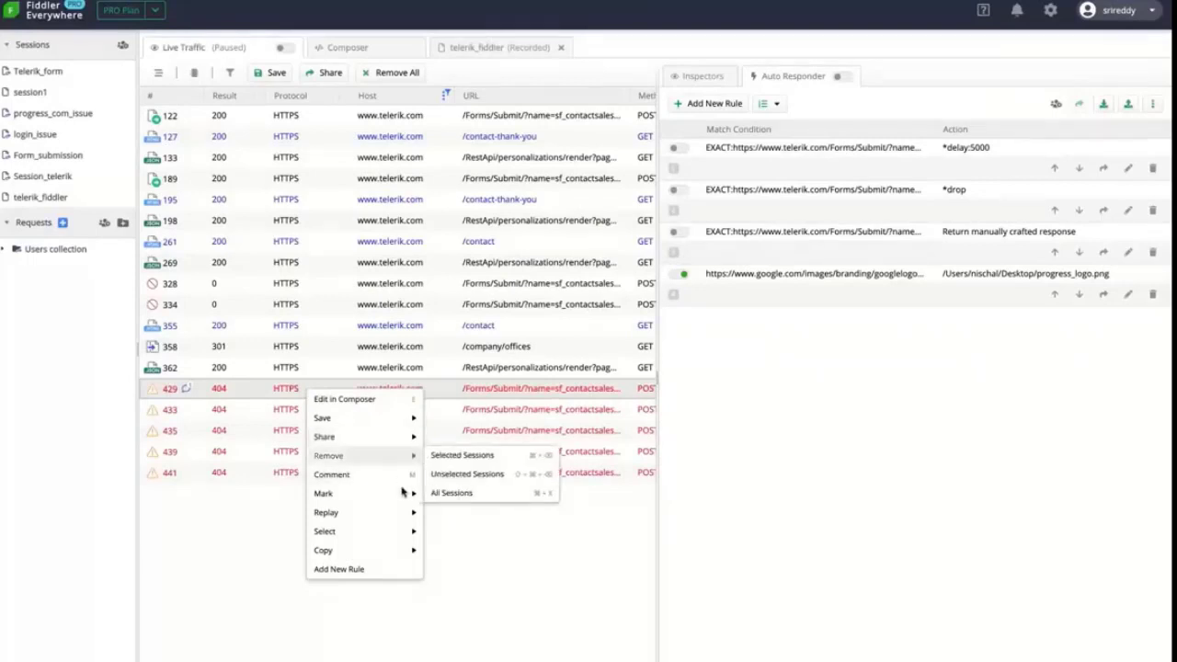
pyautogui.moveTo(402, 495)
pyautogui.click(486, 513)
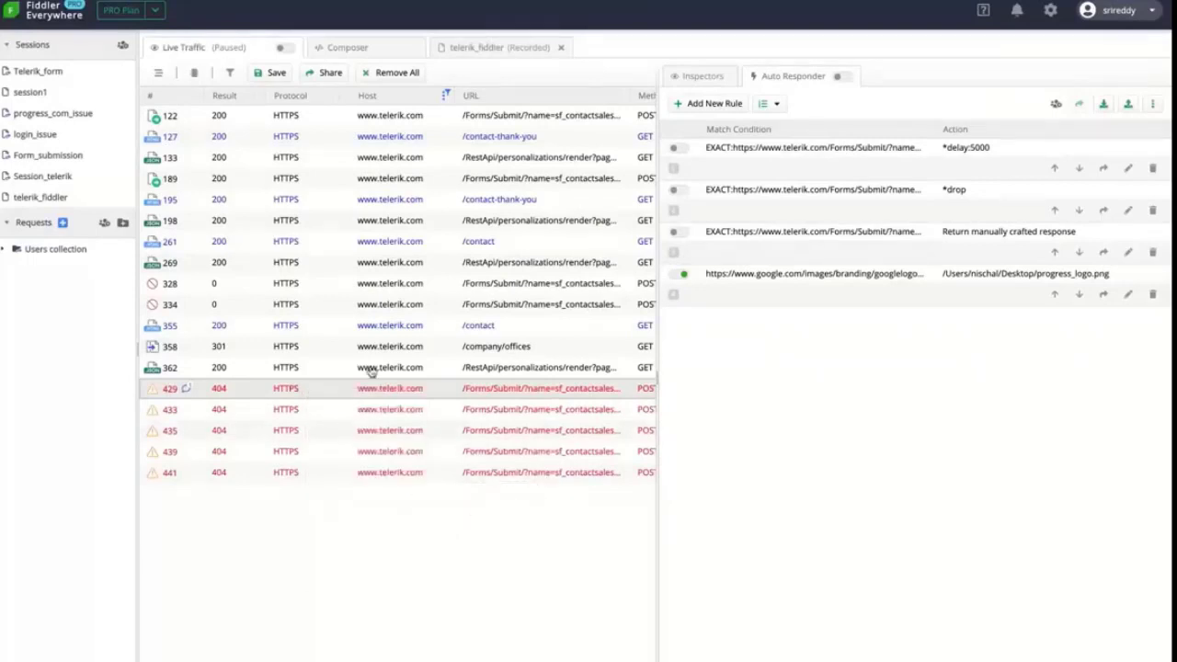
pyautogui.rightClick(361, 391)
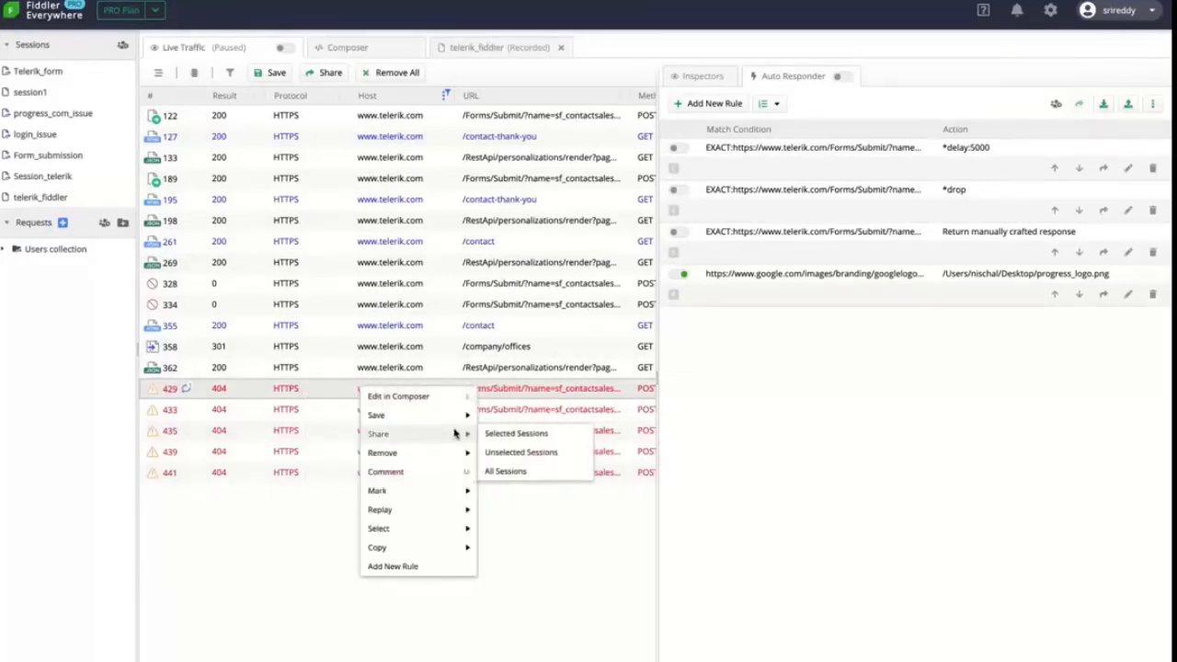
pyautogui.moveTo(454, 492)
pyautogui.click(492, 528)
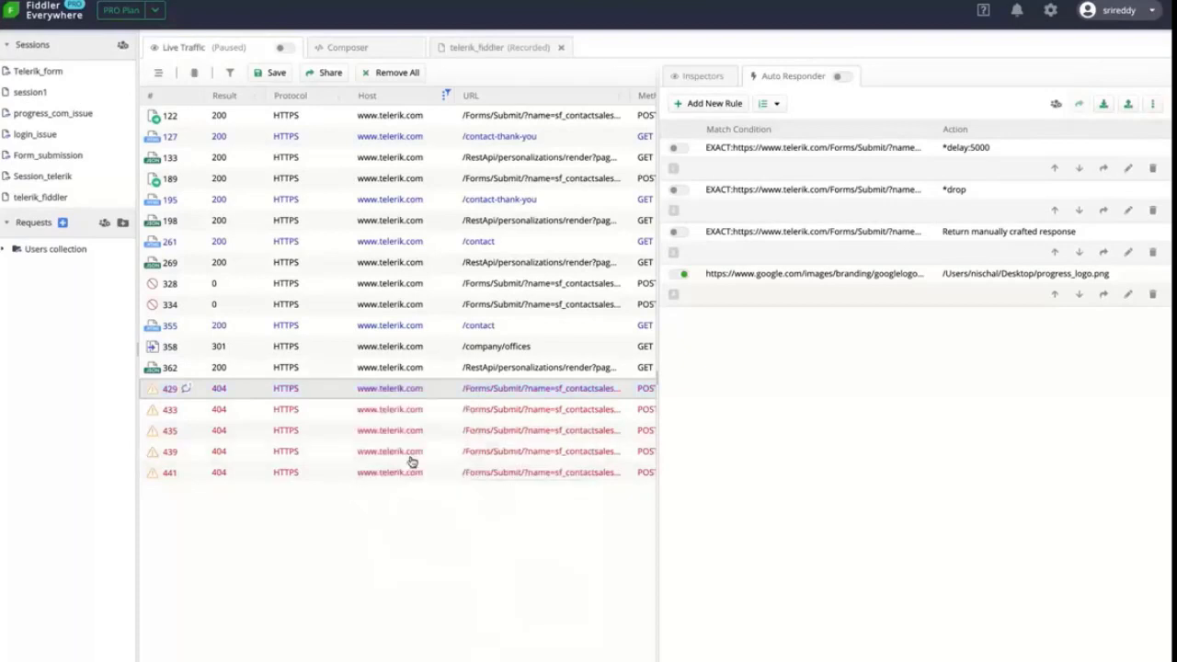
pyautogui.rightClick(287, 391)
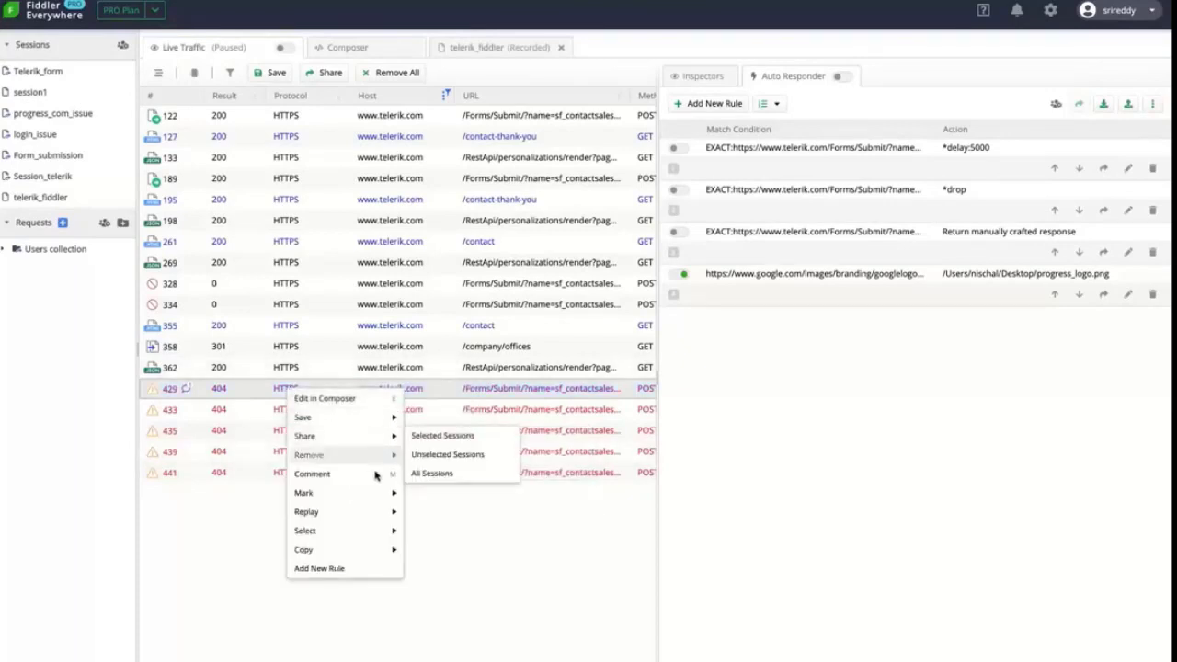
pyautogui.moveTo(377, 493)
pyautogui.click(423, 510)
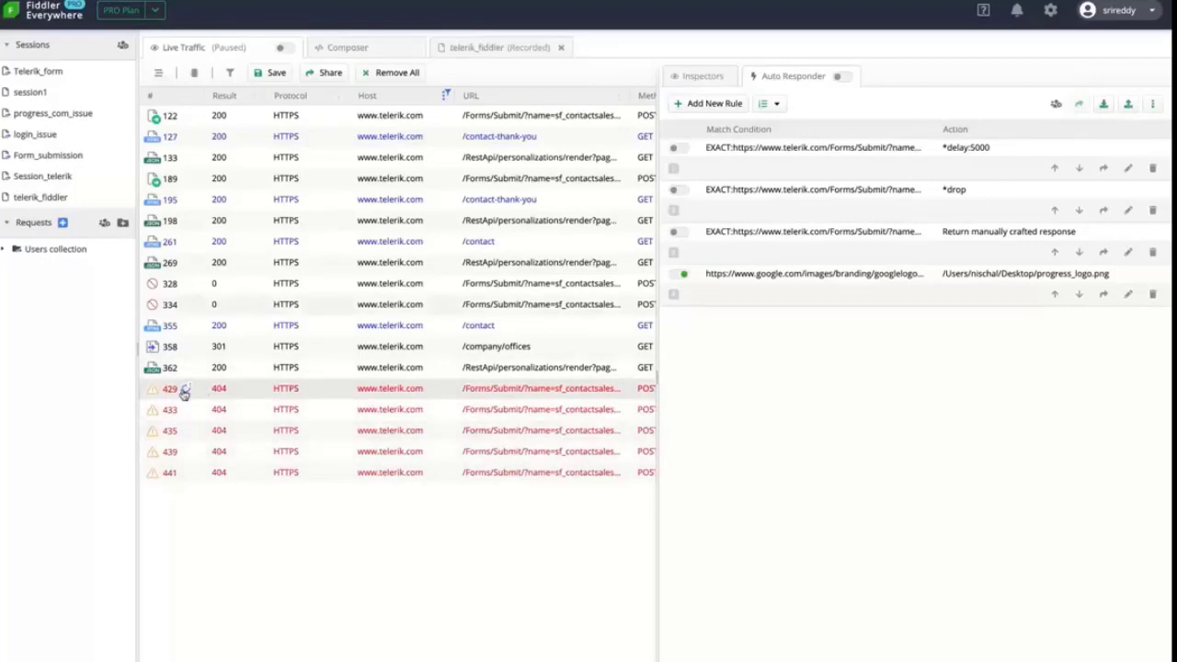
pyautogui.click(329, 74)
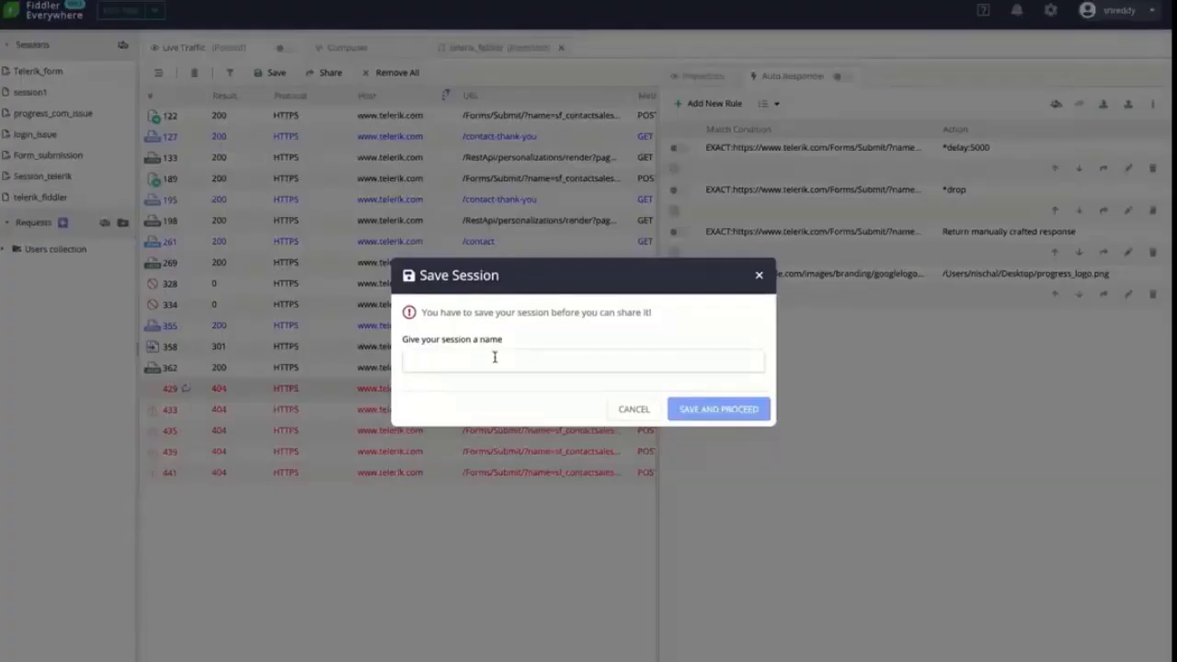
# Save the session as testing_form, add the recipient's e-mail, and share it with note 'test notes'
pyautogui.write('testing')
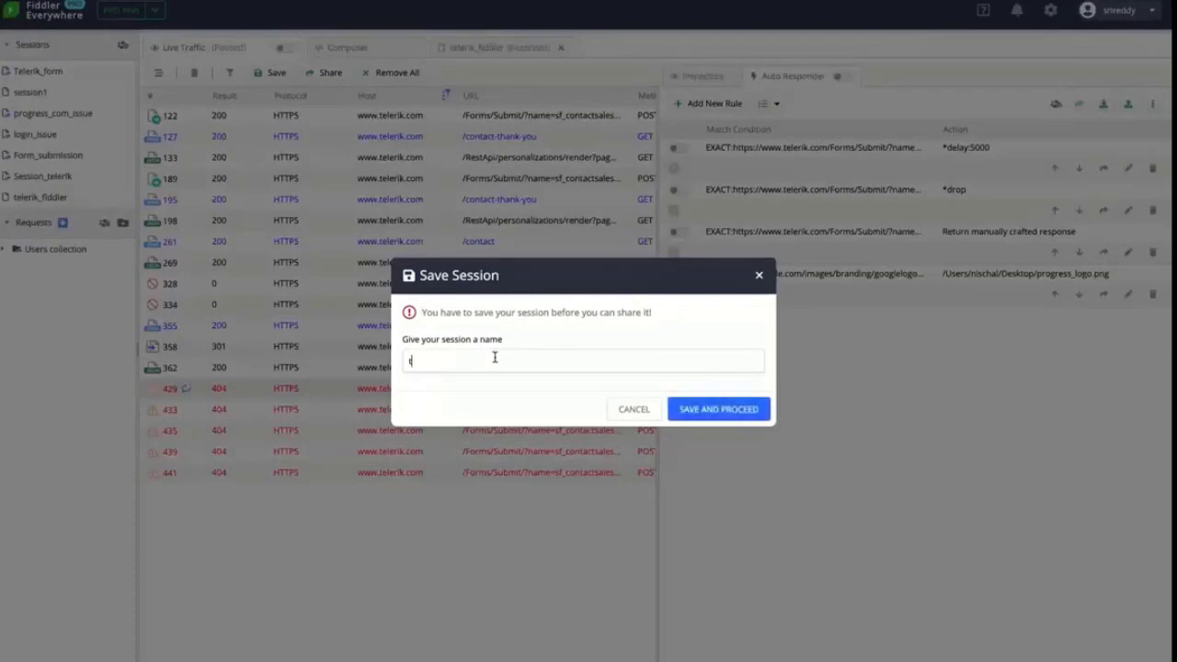
pyautogui.write('_form')
pyautogui.click(704, 416)
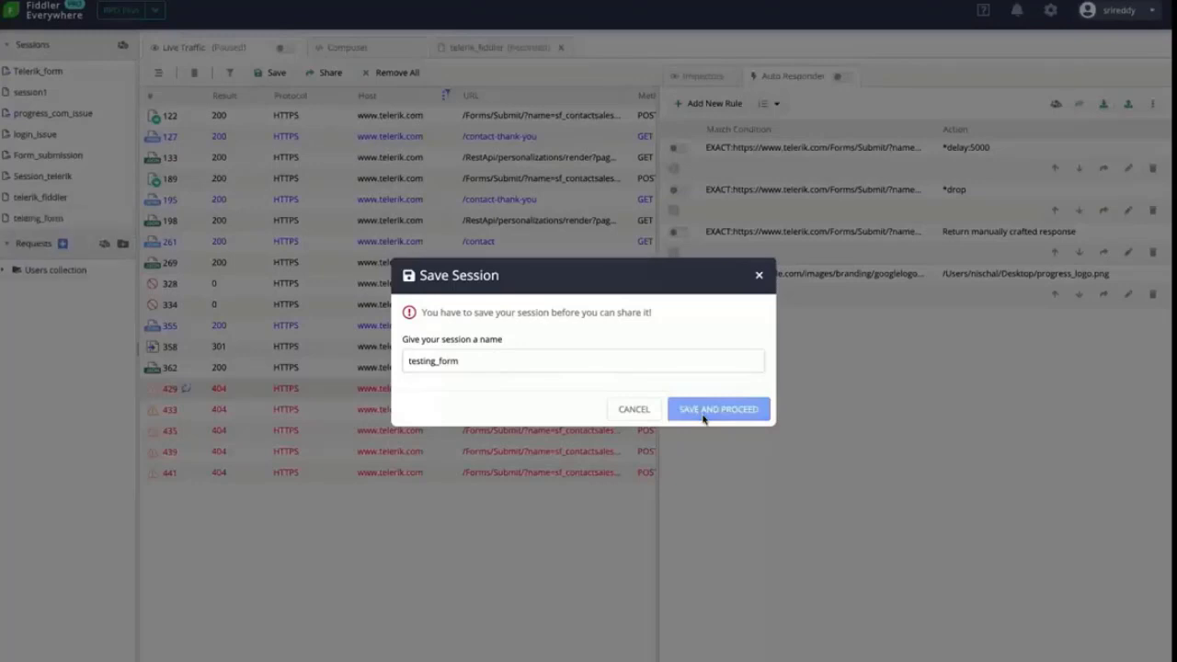
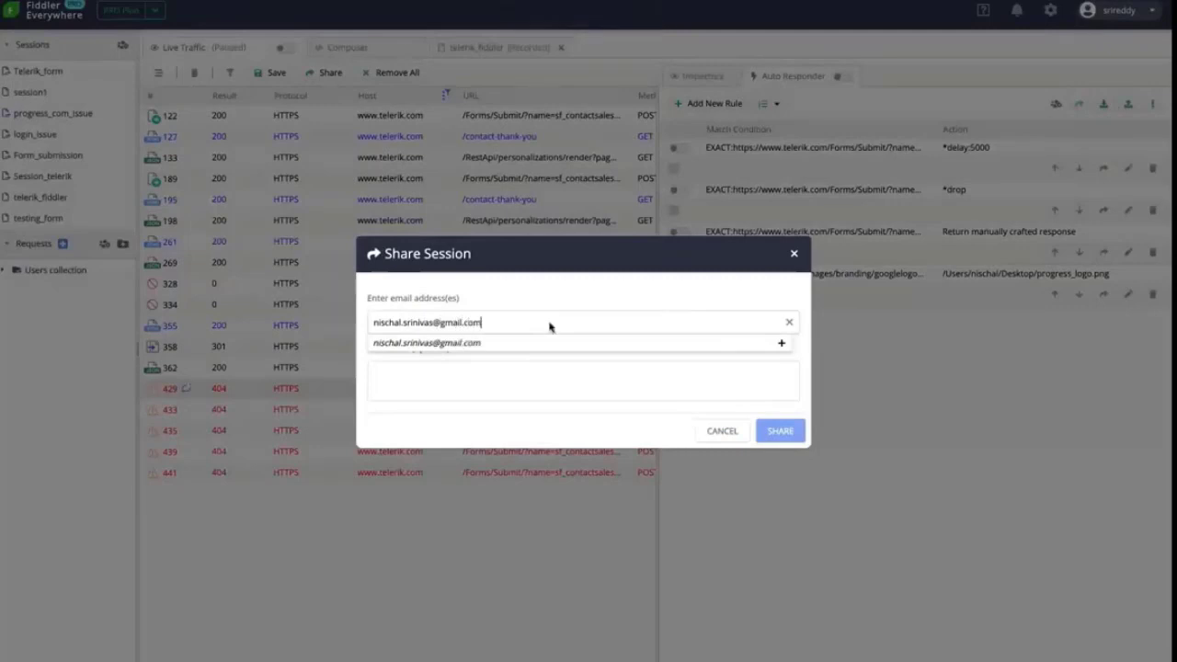
pyautogui.click(575, 379)
pyautogui.write('test')
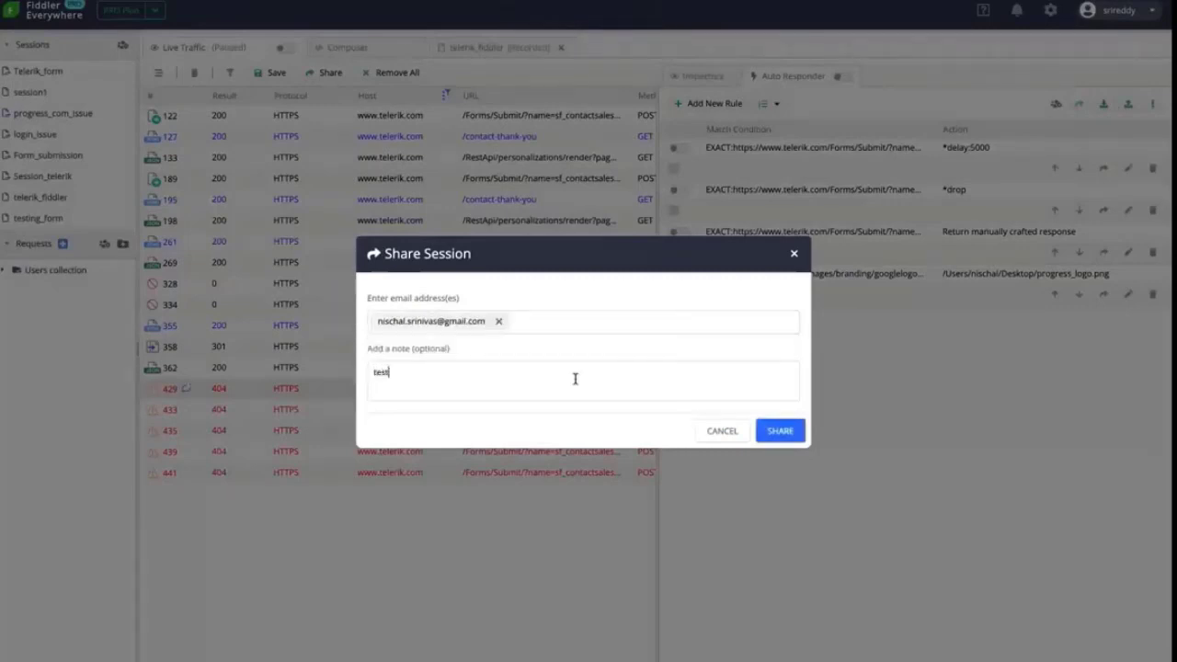
pyautogui.write(' notes')
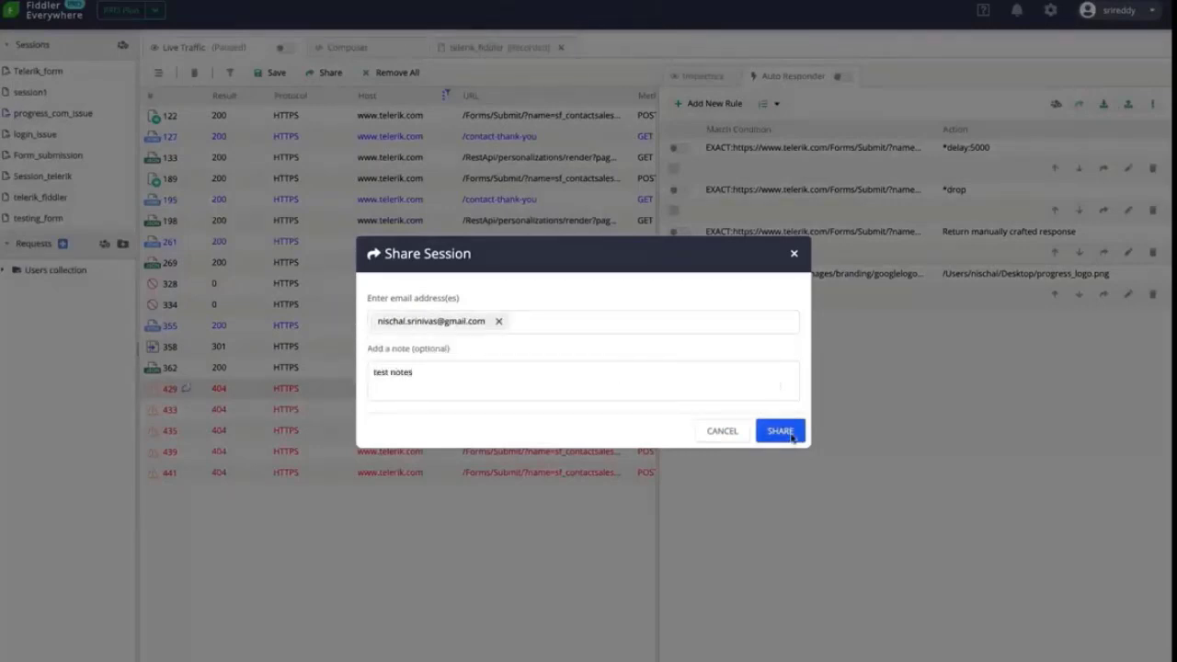
pyautogui.click(791, 435)
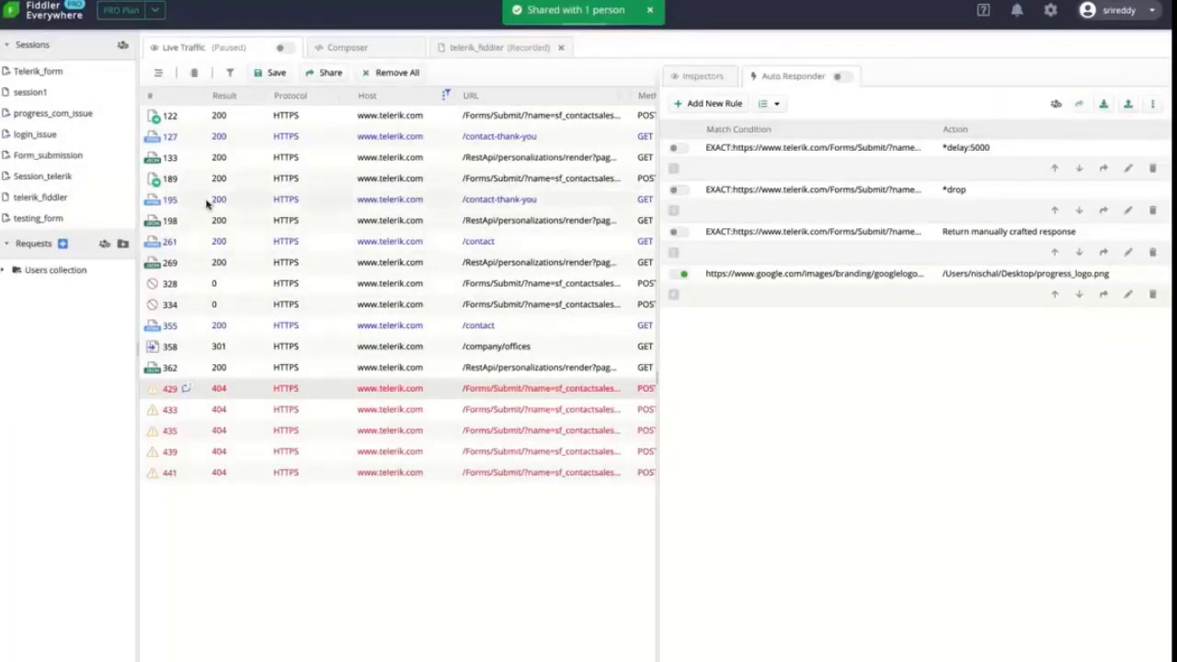
# In testing_form, comment request 310 'check this out this seems to be the isse', then return to Live Traffic
pyautogui.click(35, 219)
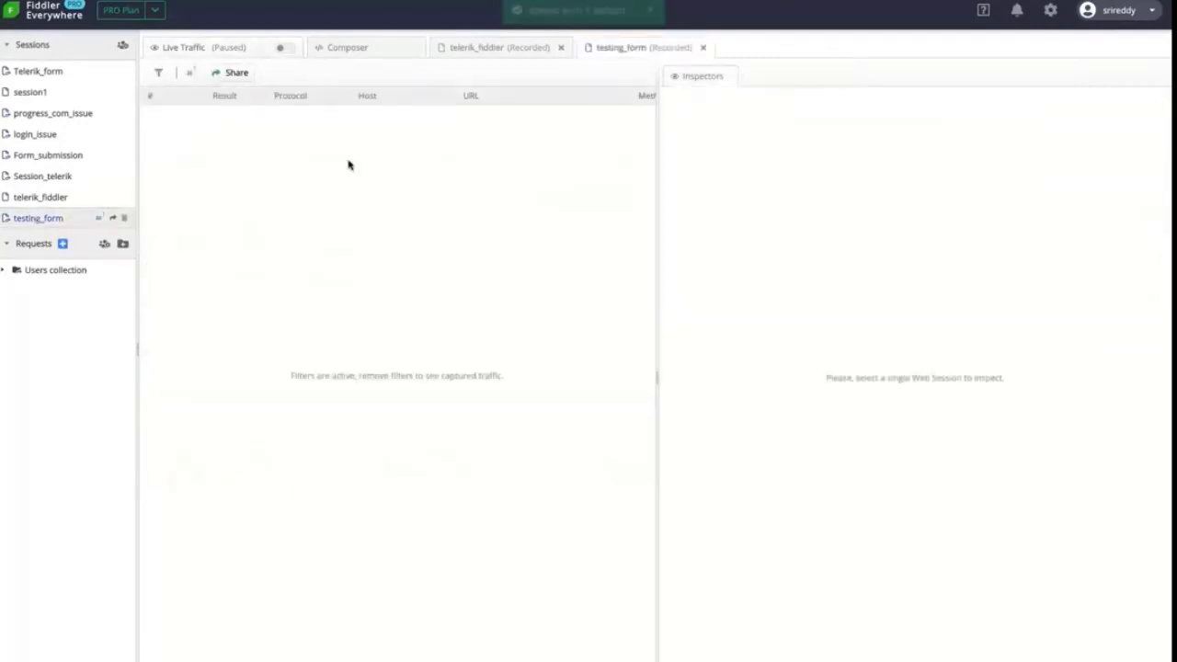
pyautogui.scroll(15, 350, 165)
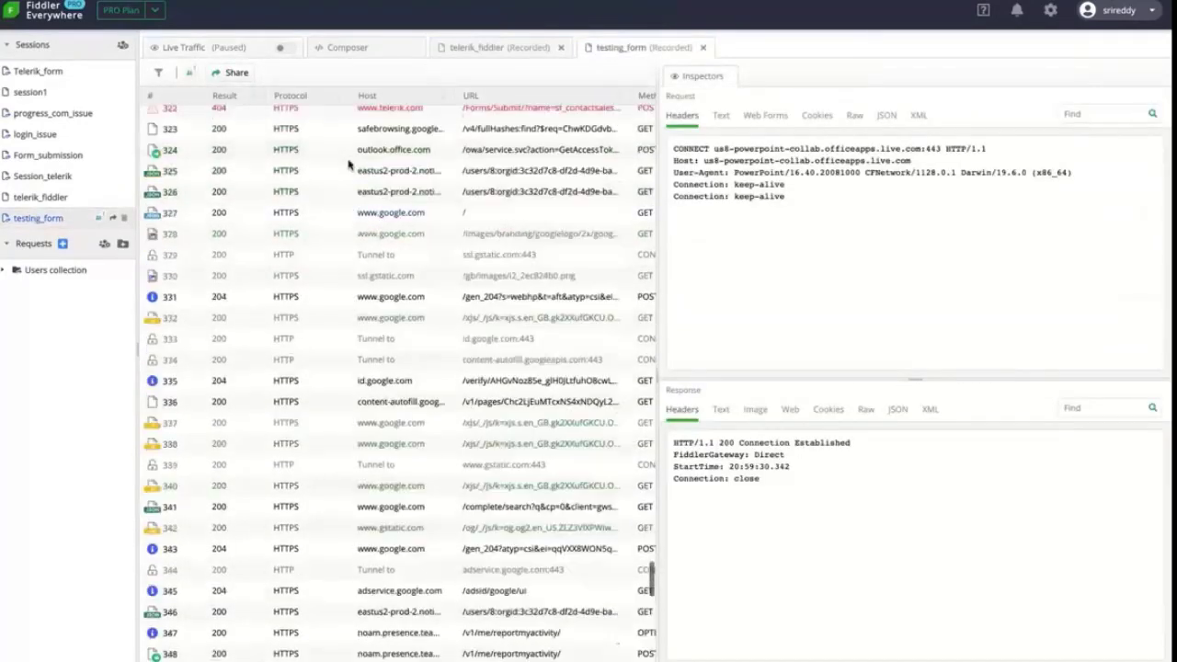
pyautogui.scroll(-3, 350, 166)
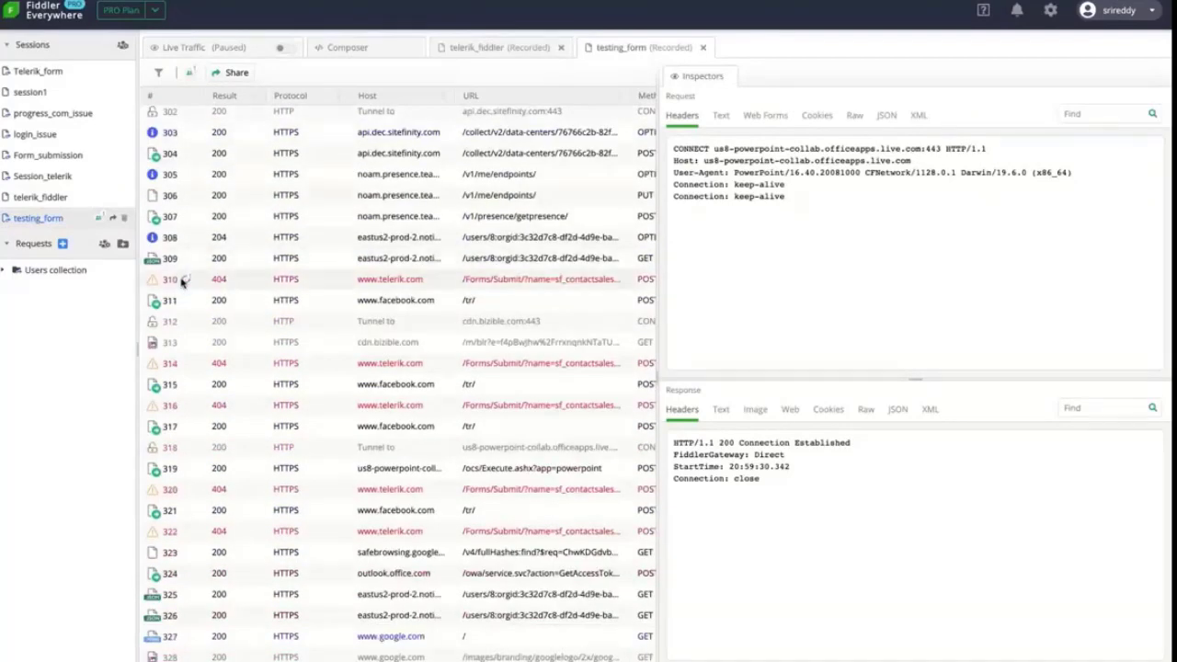
pyautogui.click(185, 280)
pyautogui.write('check this out this seems to be the isse')
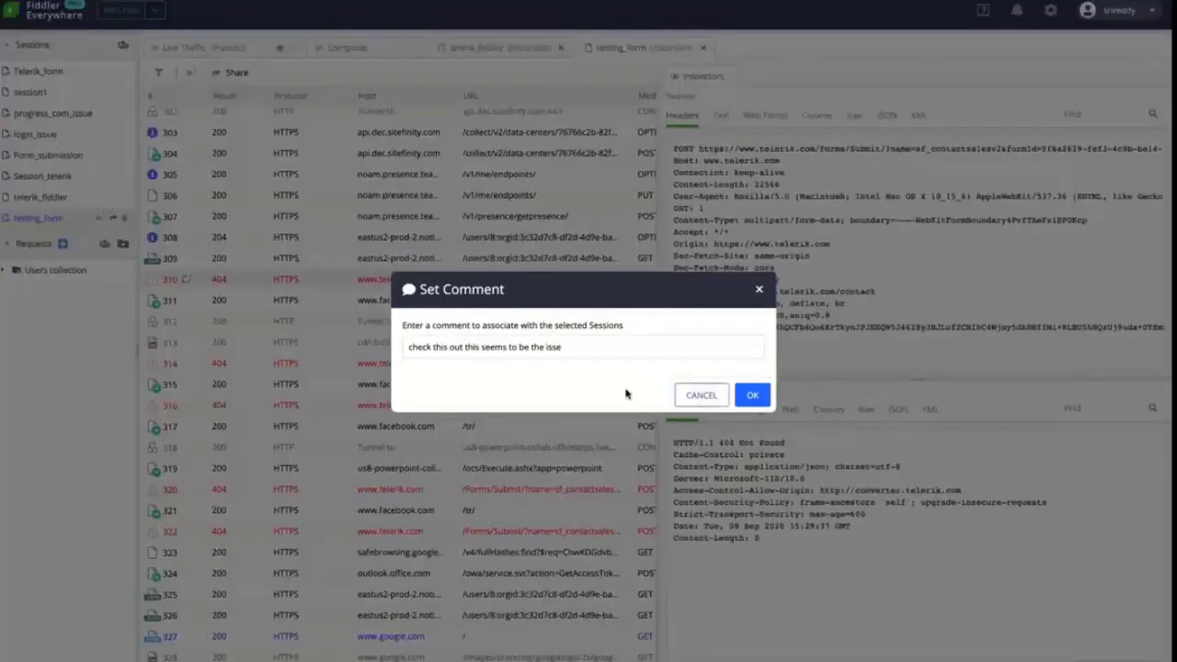
pyautogui.press('Return')
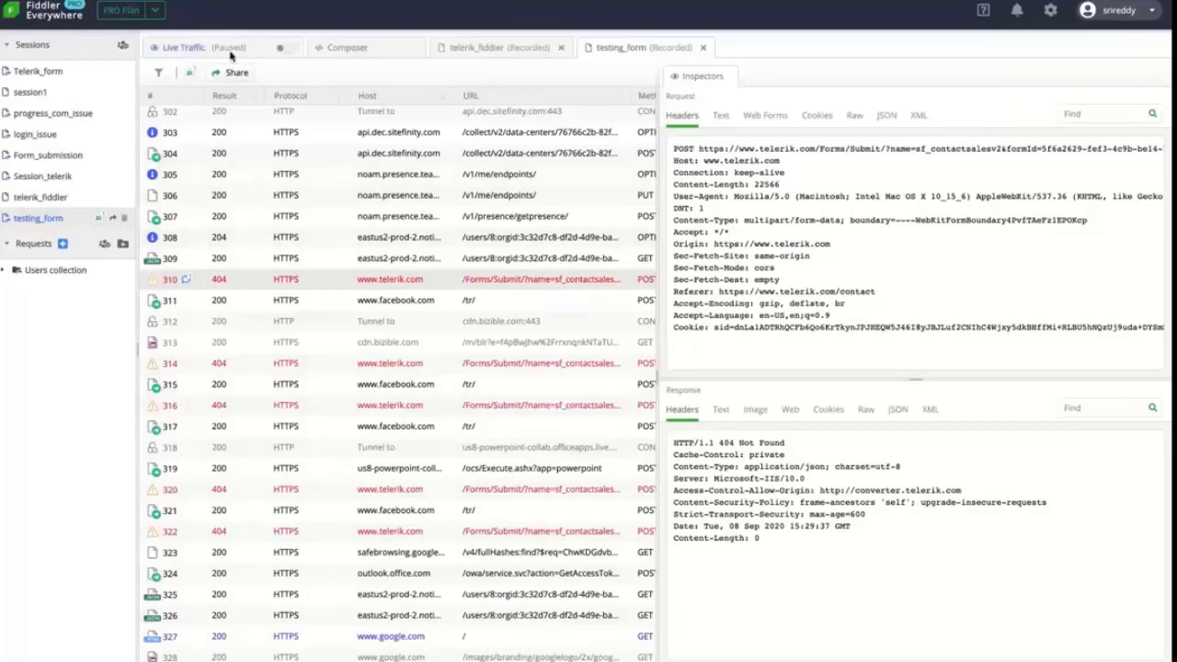
pyautogui.click(251, 52)
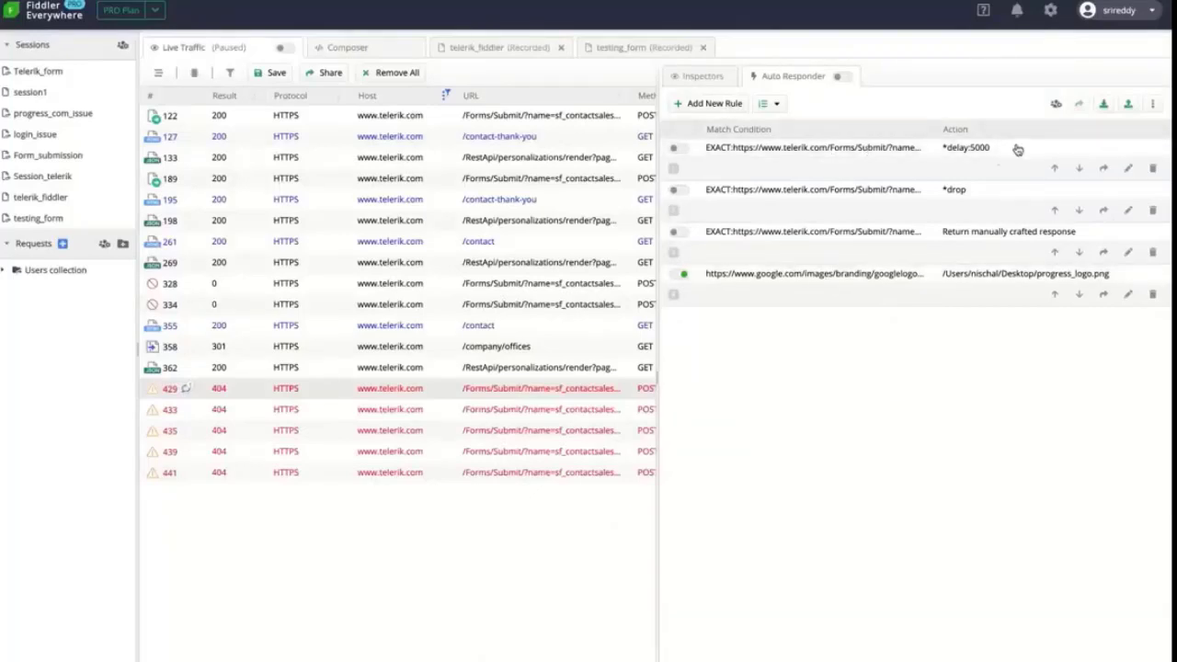
pyautogui.click(993, 163)
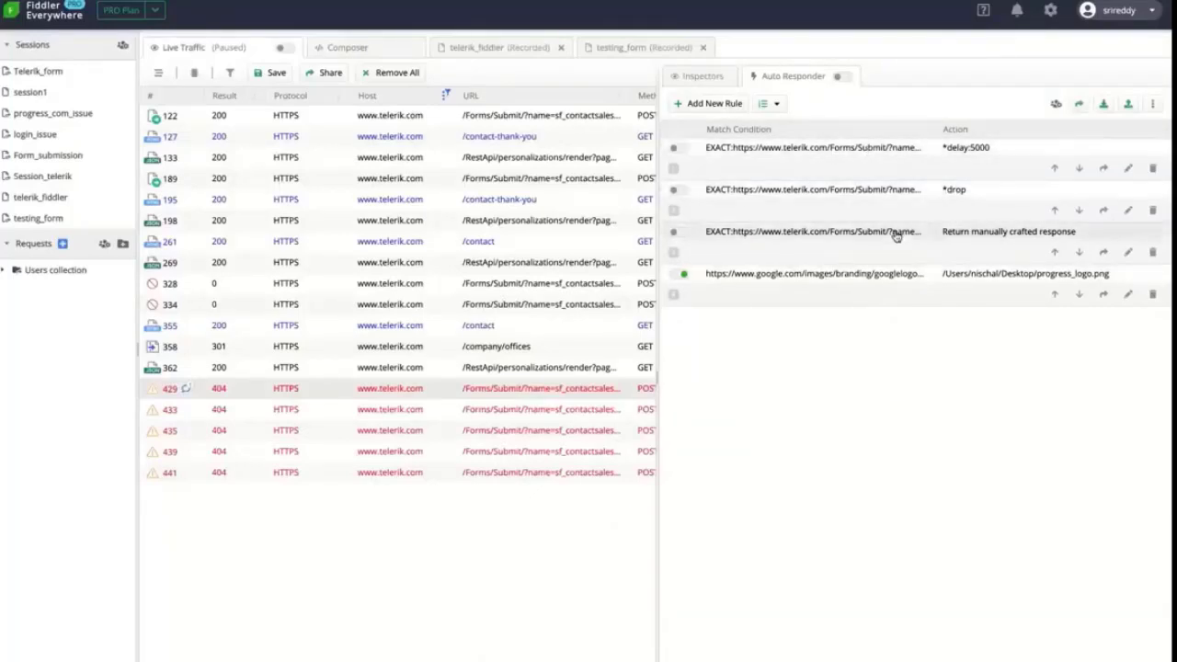
pyautogui.click(1079, 103)
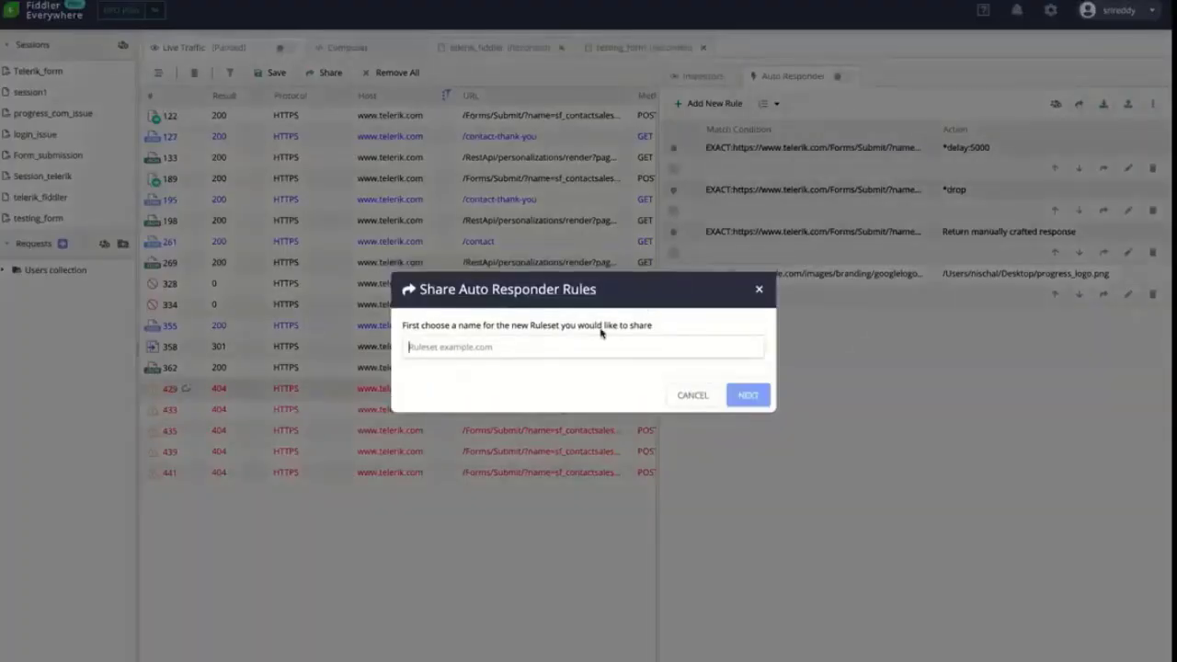
pyautogui.write('tessting form')
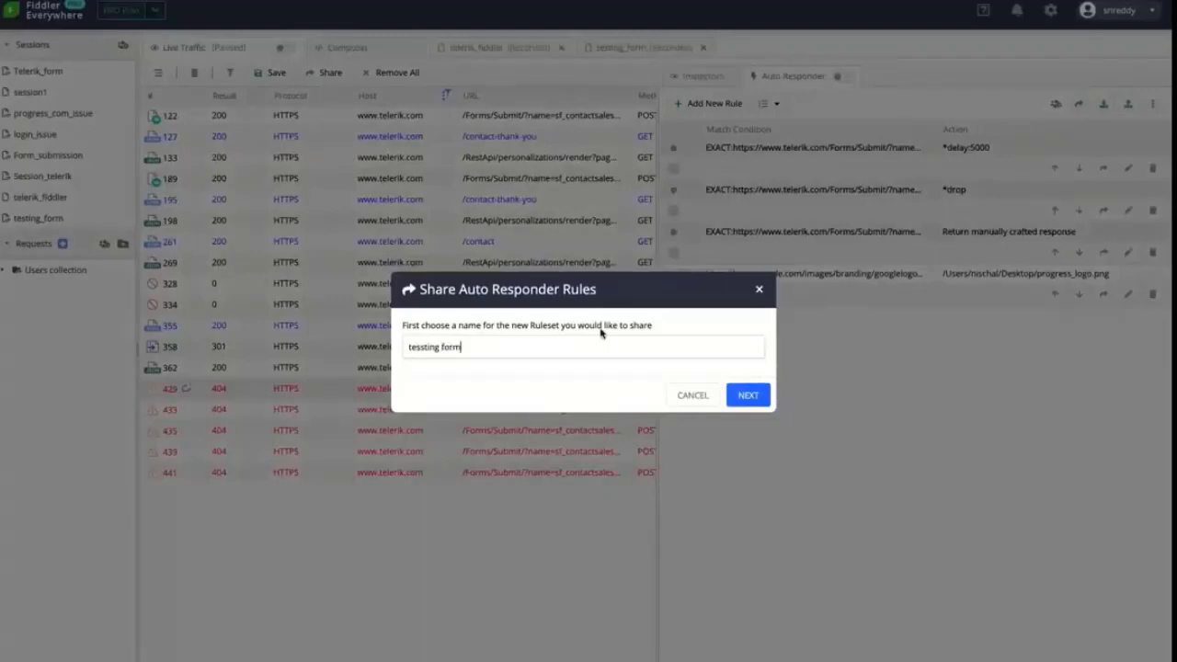
pyautogui.write(' rules')
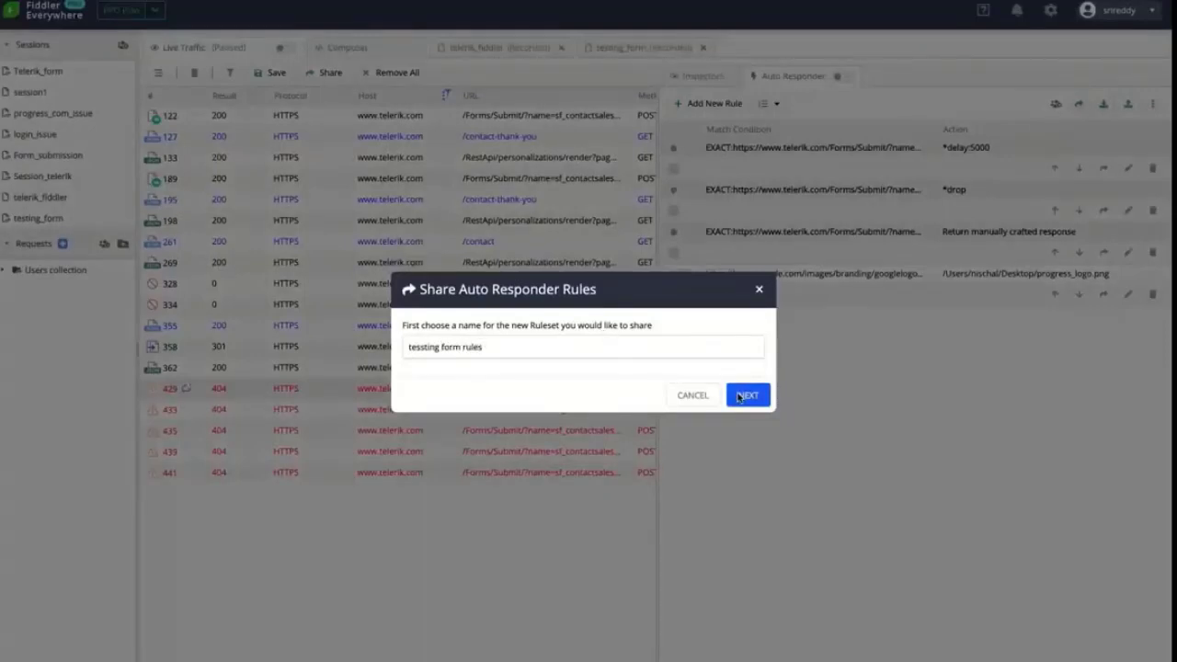
pyautogui.click(740, 397)
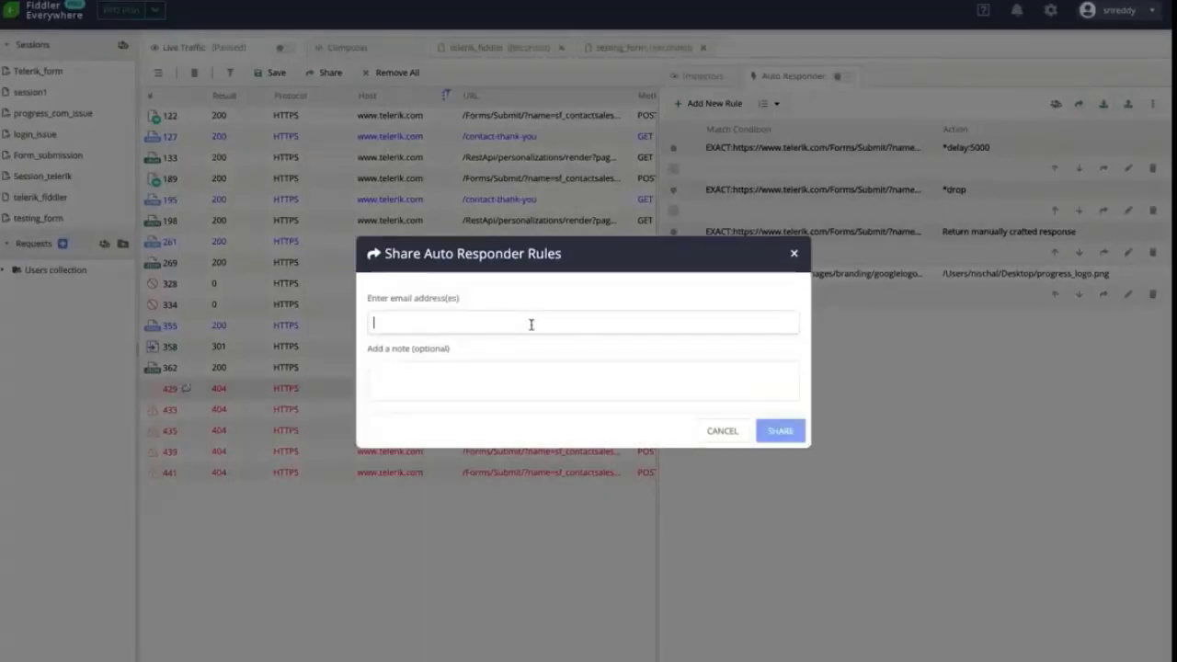
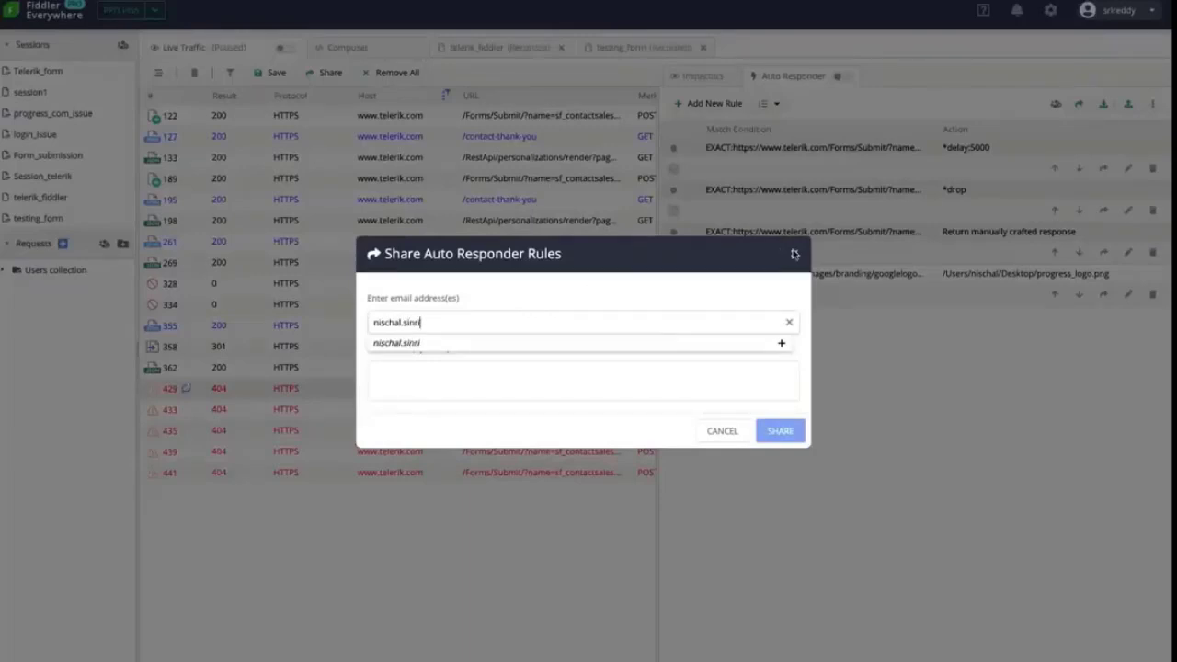
pyautogui.press('Return')
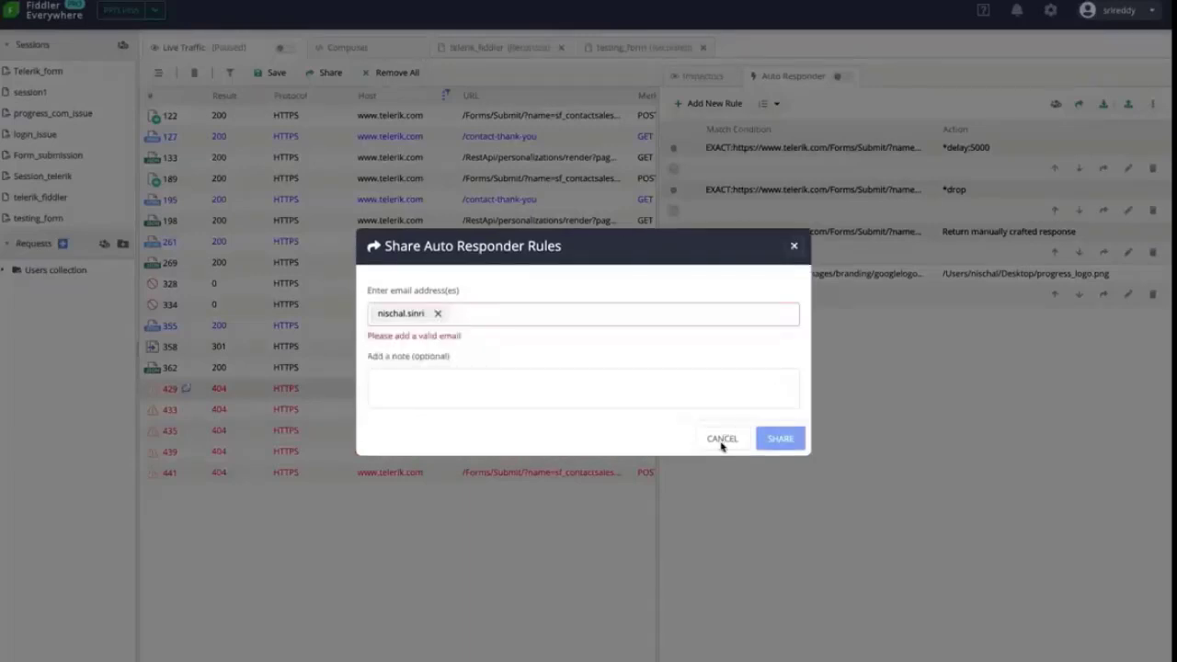
pyautogui.click(722, 440)
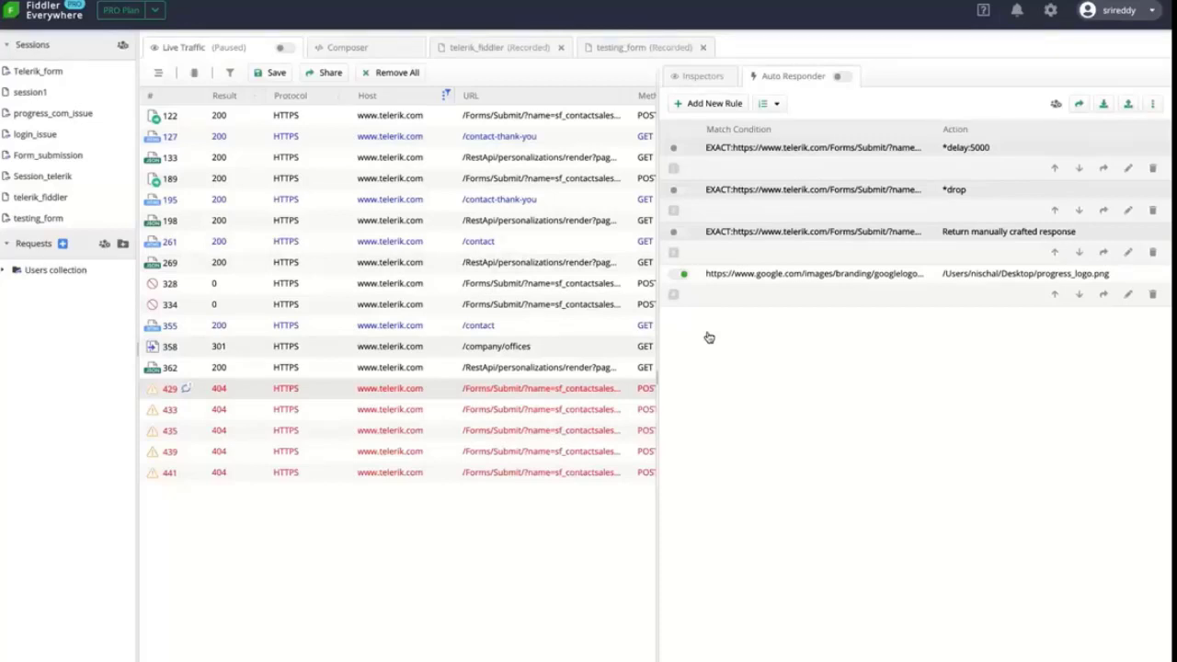
# Close the telerik_fiddler and testing_form tabs and open the Composer with inspectors shown
pyautogui.click(562, 51)
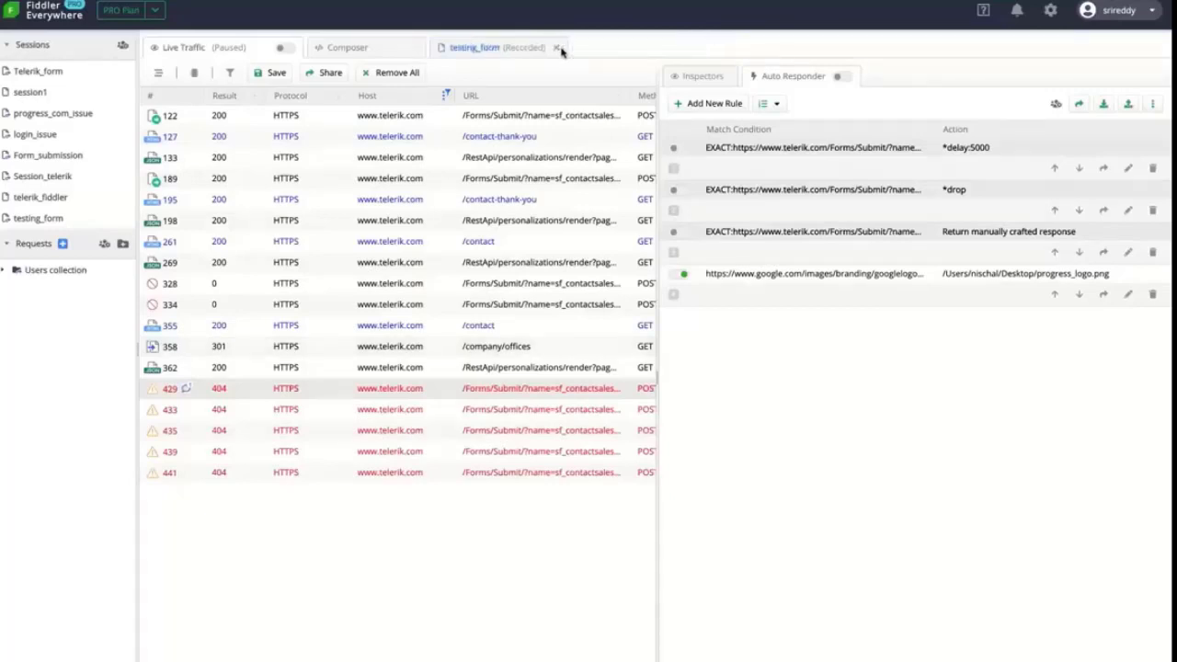
pyautogui.click(560, 49)
pyautogui.click(680, 77)
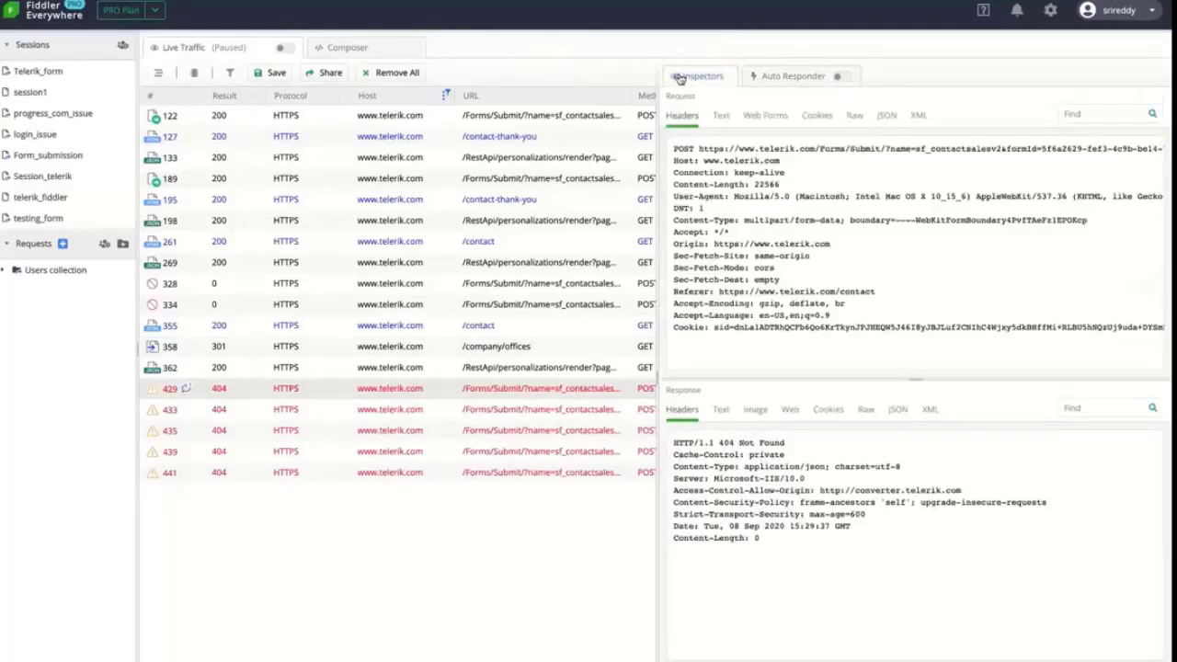
pyautogui.click(345, 49)
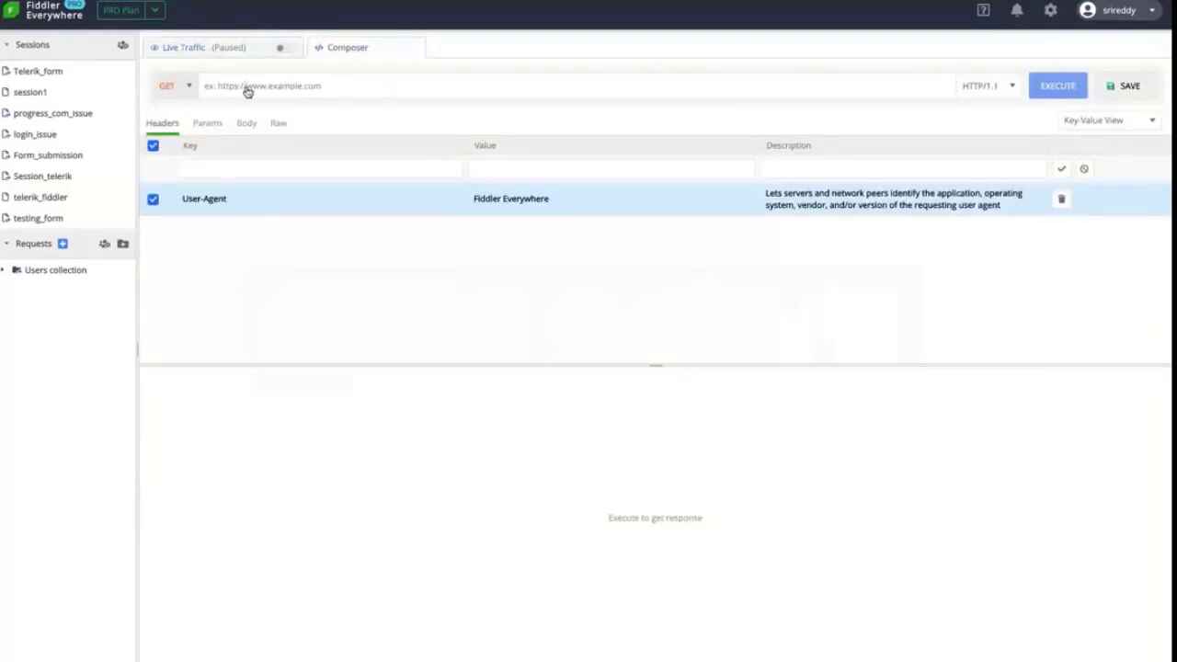
pyautogui.press('super+Tab')
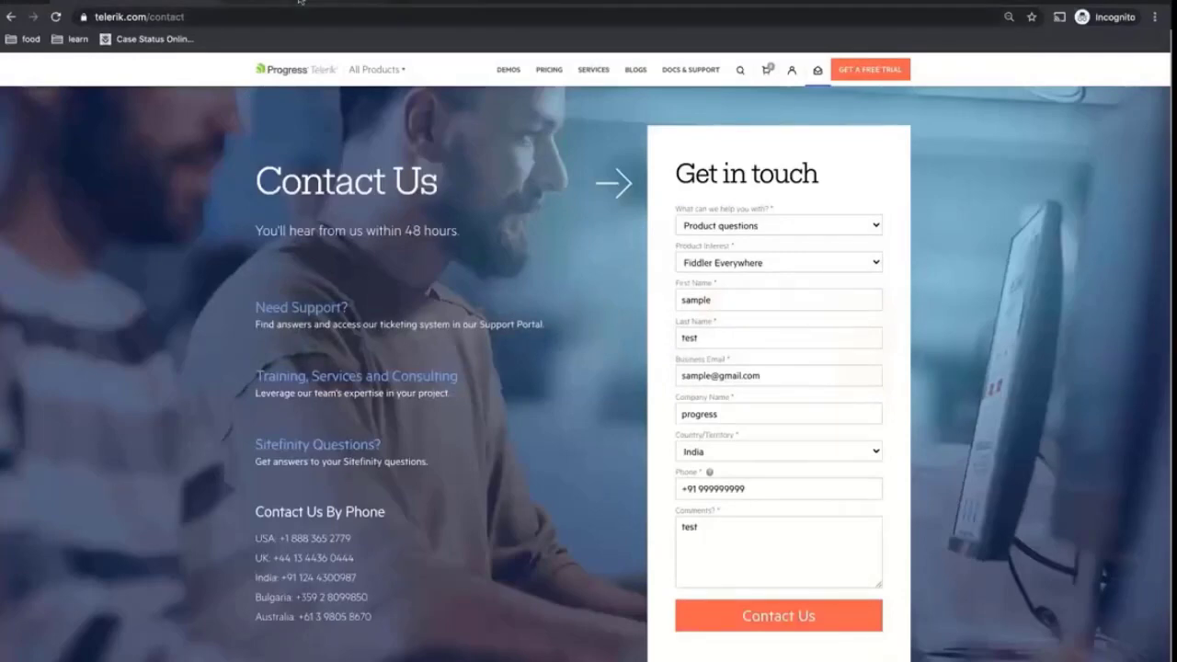
# Copy the LIST USERS example's link address from the reqres.in page
pyautogui.click(301, 3)
pyautogui.scroll(5, 184, 224)
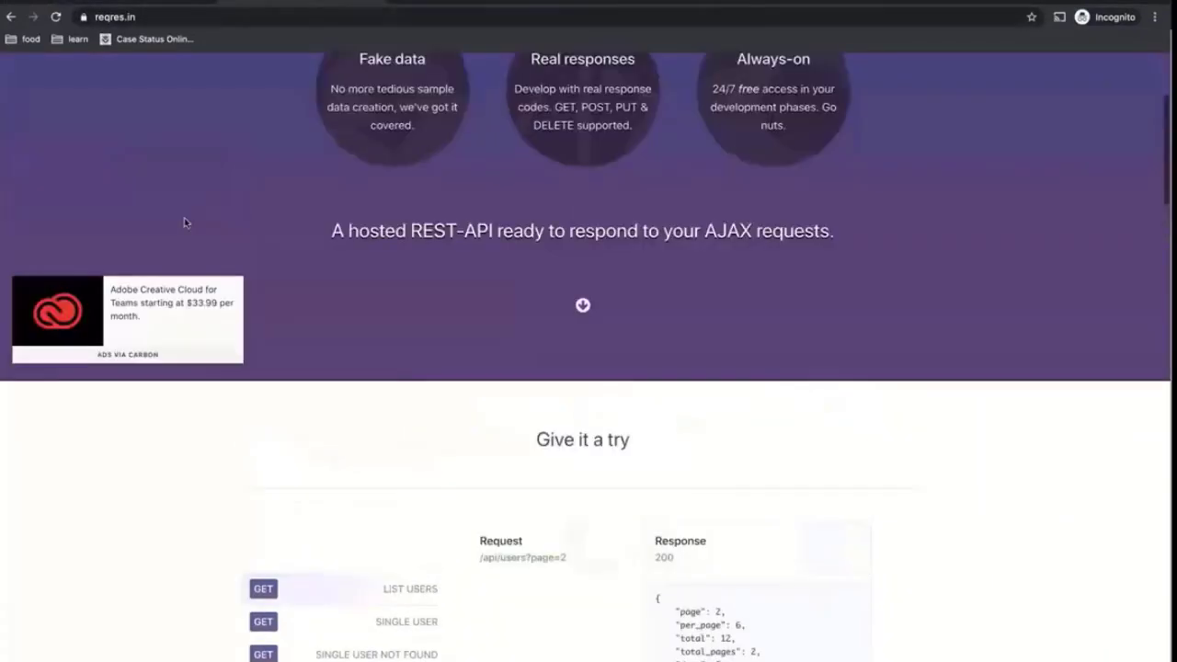
pyautogui.scroll(-4, 184, 223)
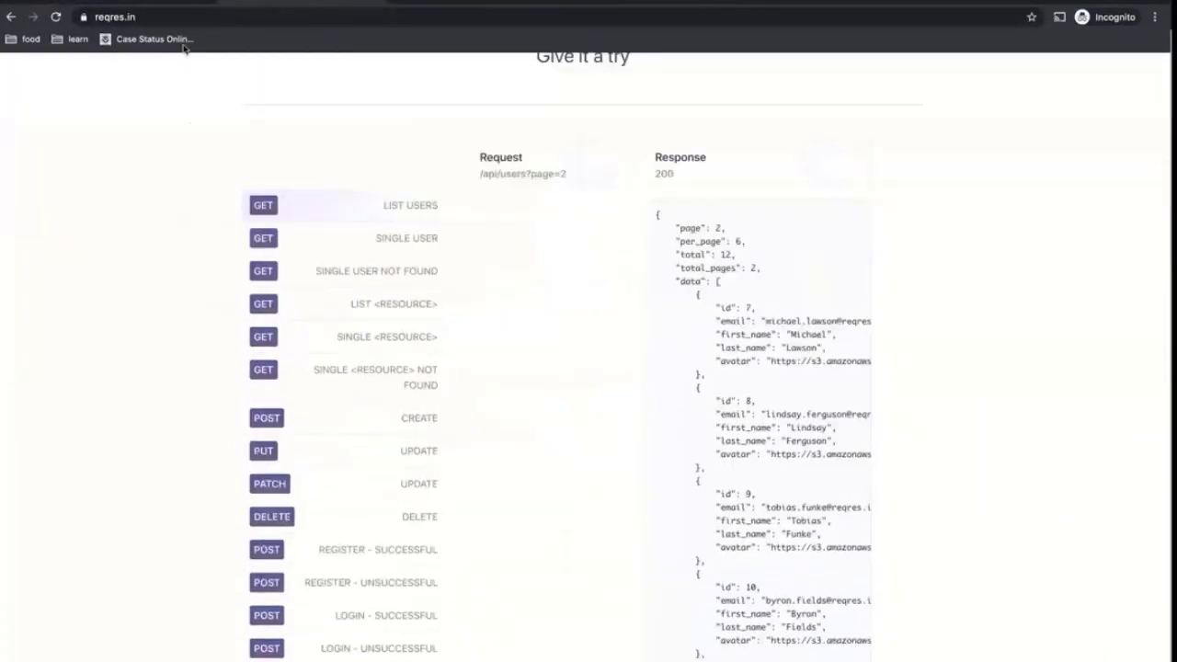
pyautogui.rightClick(415, 210)
pyautogui.click(454, 274)
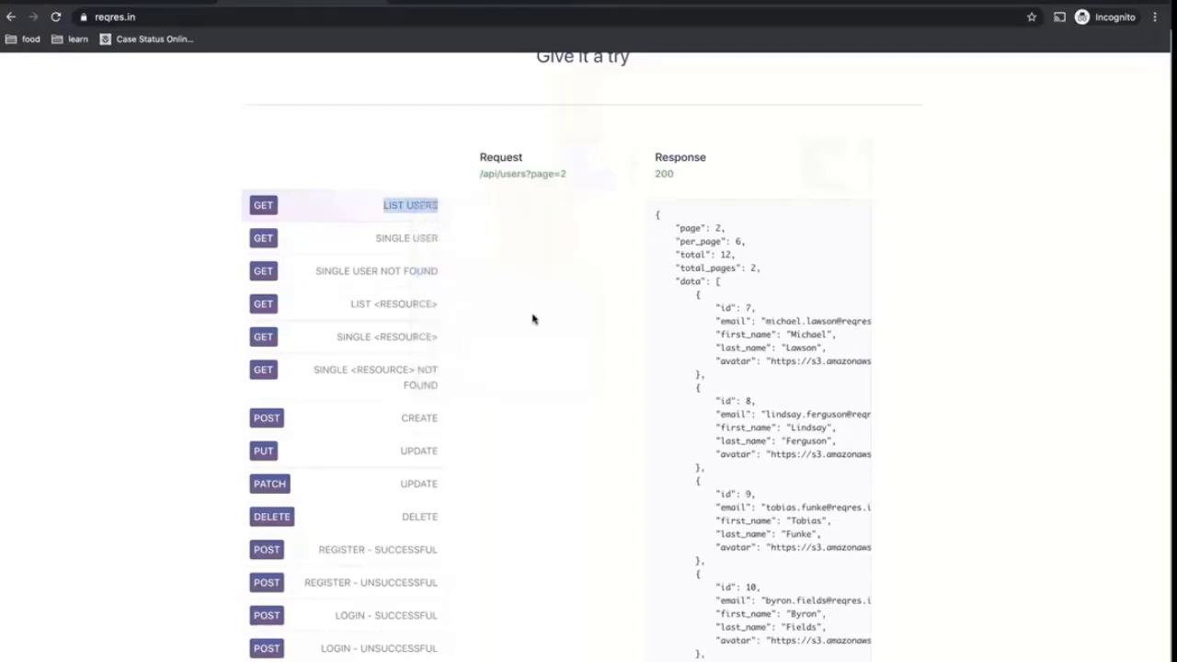
pyautogui.press('super+Tab')
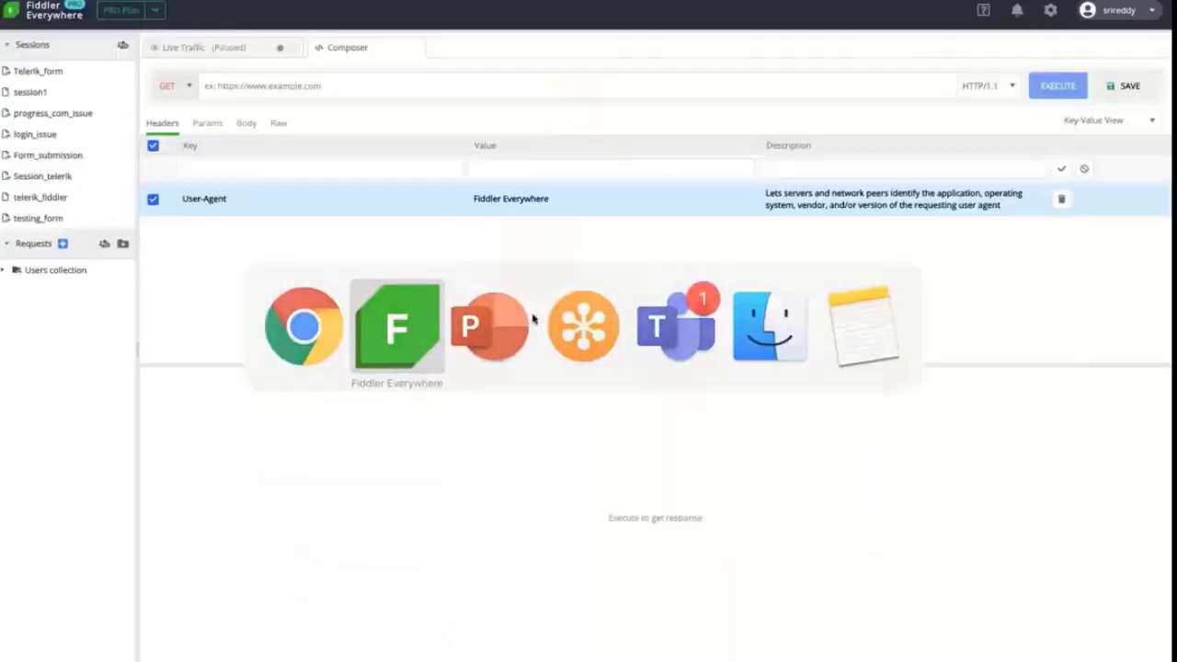
# Execute a GET to the pasted reqres.in users URL and view the response as text and JSON tree
pyautogui.click(370, 92)
pyautogui.press('super+v')
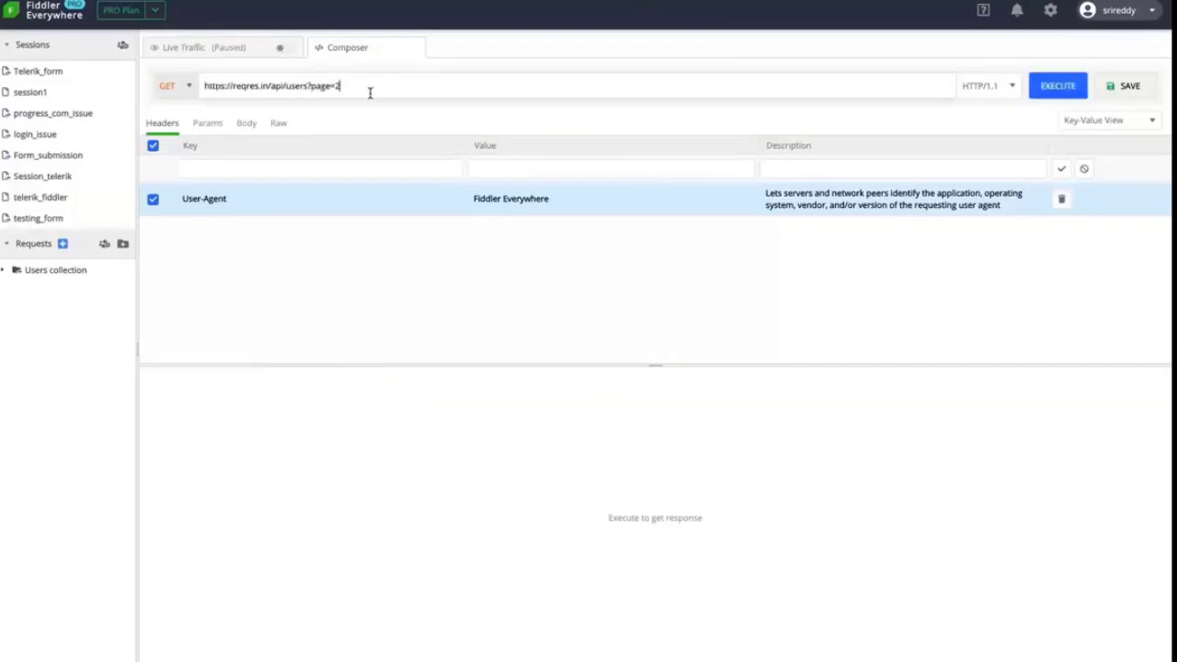
pyautogui.click(1047, 87)
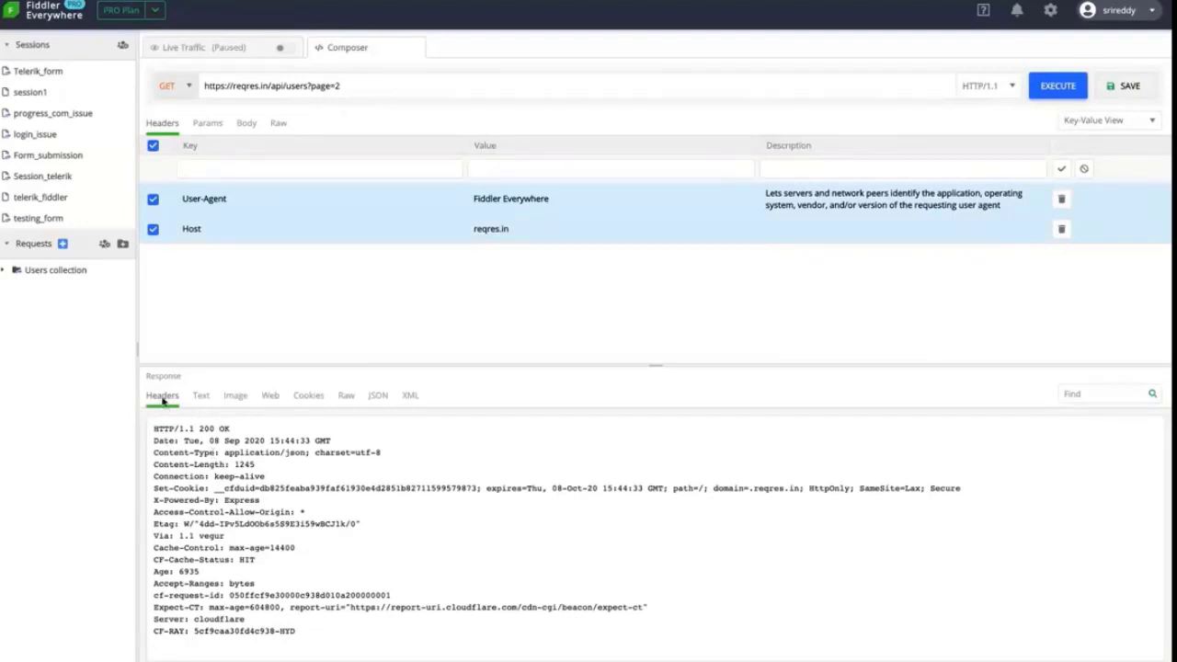
pyautogui.click(207, 401)
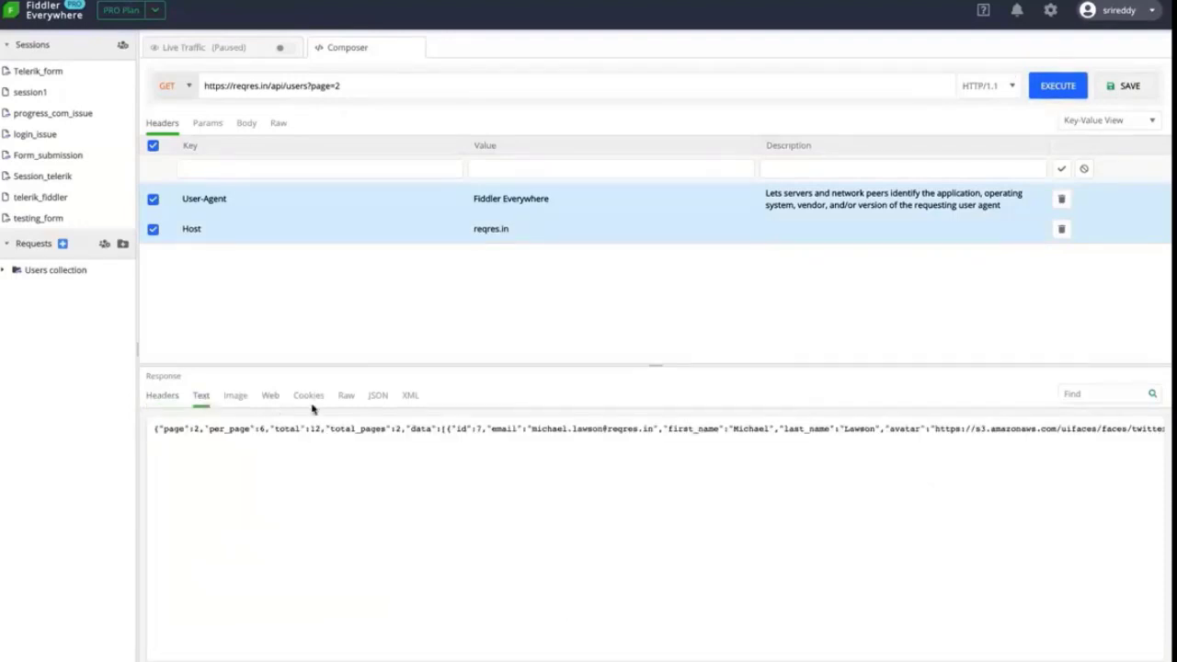
pyautogui.click(378, 397)
pyautogui.scroll(-3, 262, 529)
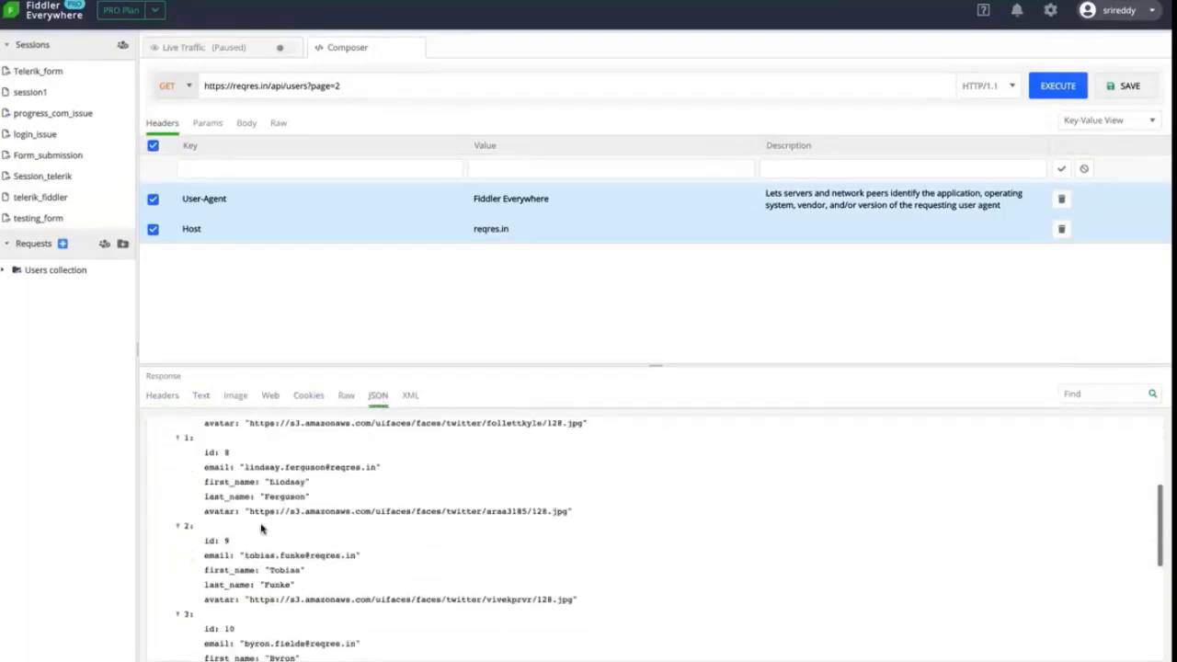
pyautogui.scroll(5, 265, 456)
# Change the page query parameter from 2 to 3 and execute the request again
pyautogui.click(368, 89)
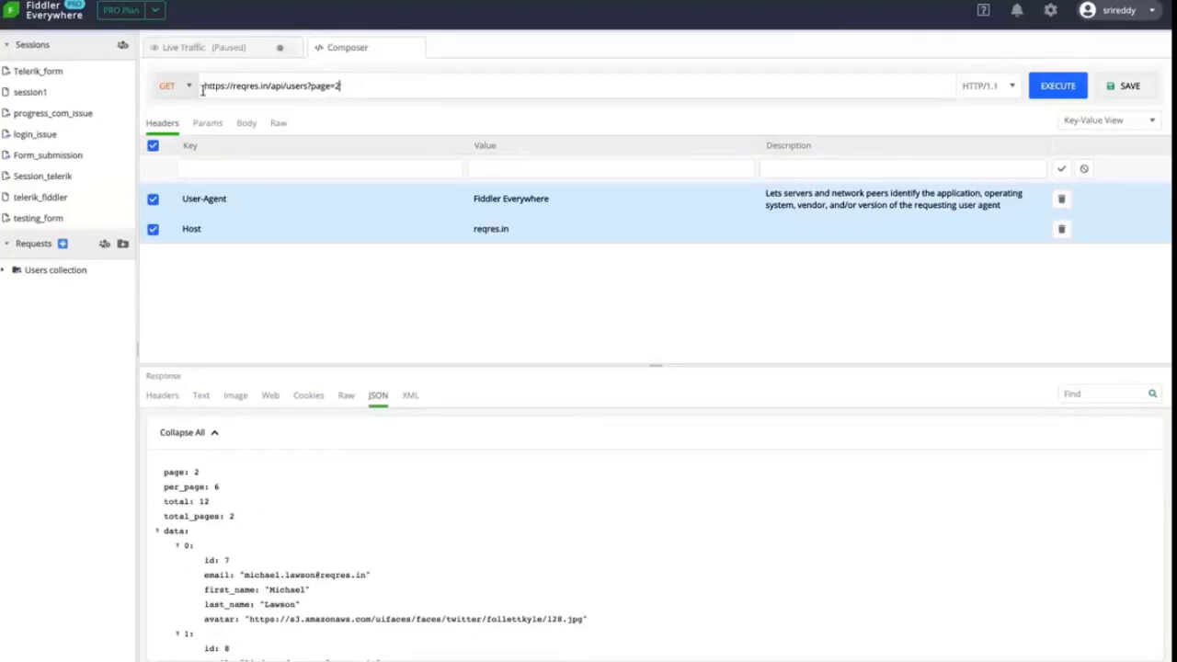
pyautogui.hotkey('ctrl', 'a')
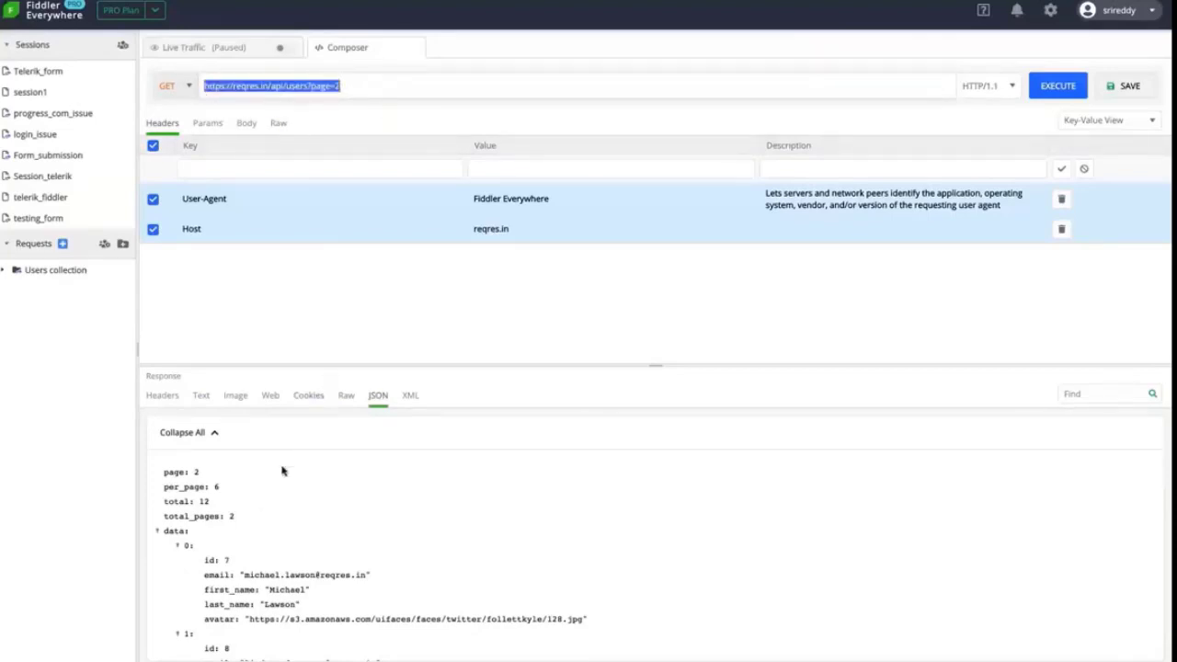
pyautogui.click(208, 132)
pyautogui.click(207, 125)
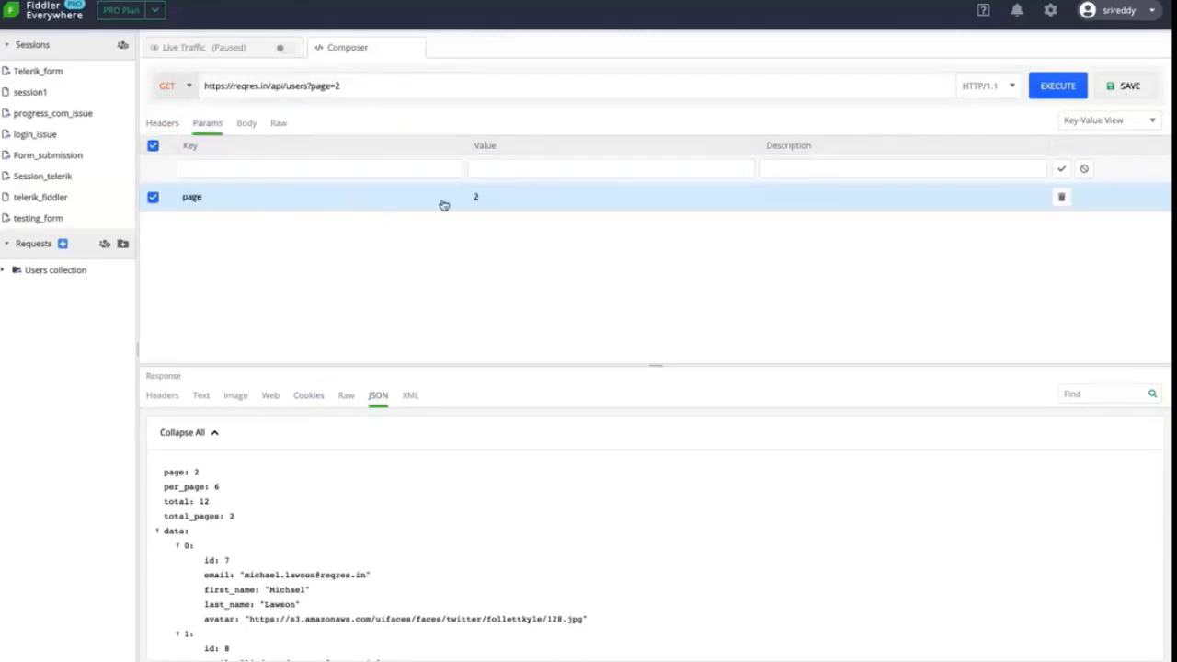
pyautogui.click(490, 199)
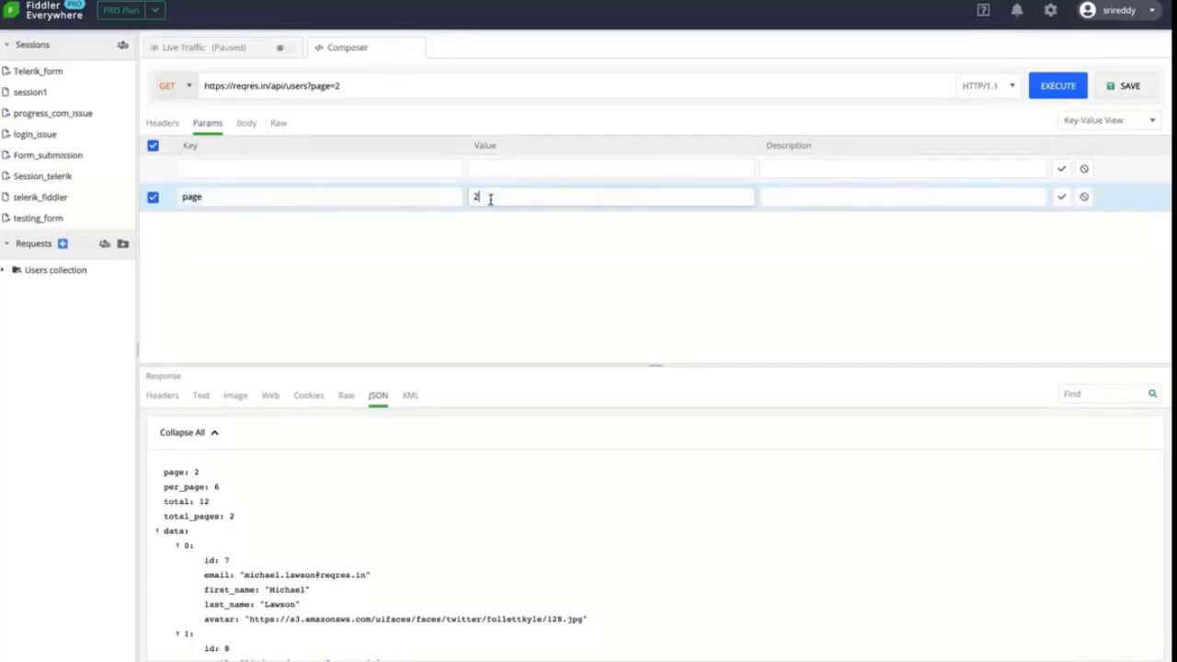
pyautogui.press('BackSpace')
pyautogui.write('3')
pyautogui.click(1061, 197)
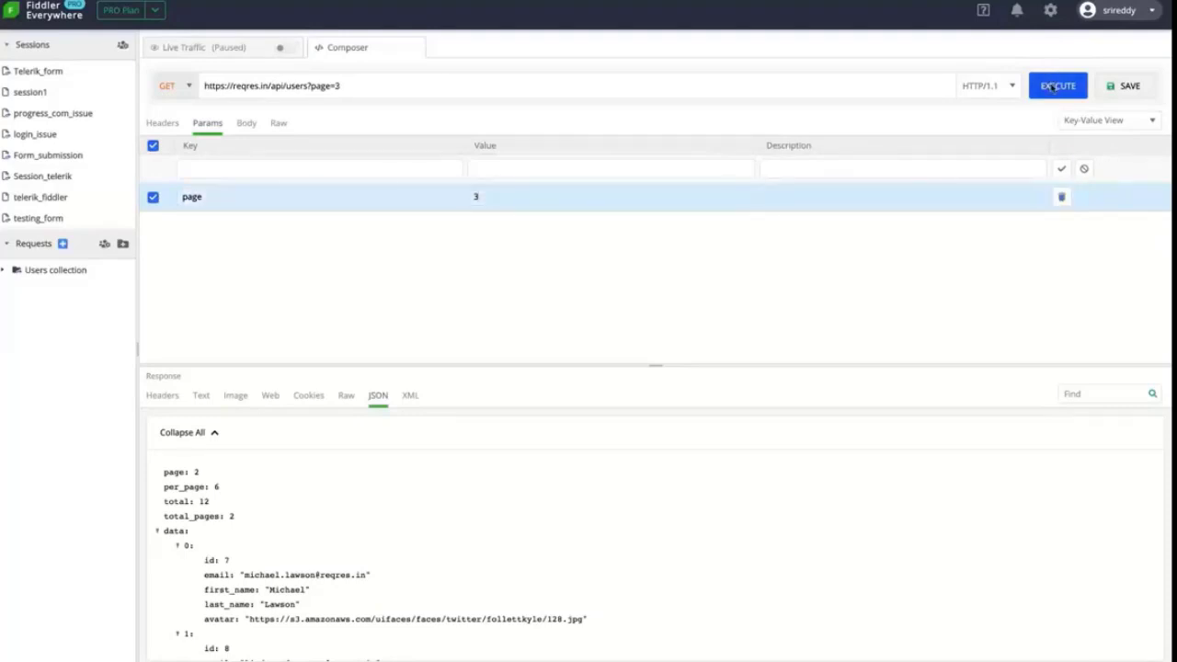
pyautogui.click(1054, 85)
# Review the request's Headers and Body tabs, then scroll the reqres.in page in Chrome
pyautogui.click(162, 126)
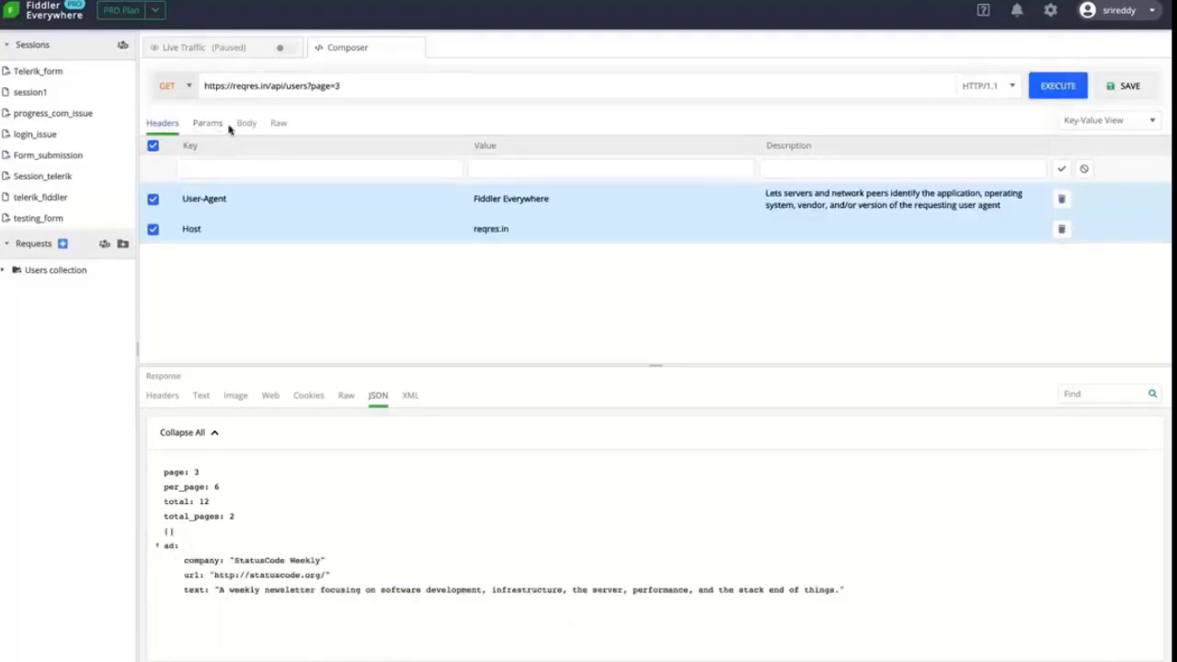
pyautogui.click(247, 125)
pyautogui.click(163, 127)
pyautogui.press('super+Tab')
pyautogui.scroll(-1, 365, 476)
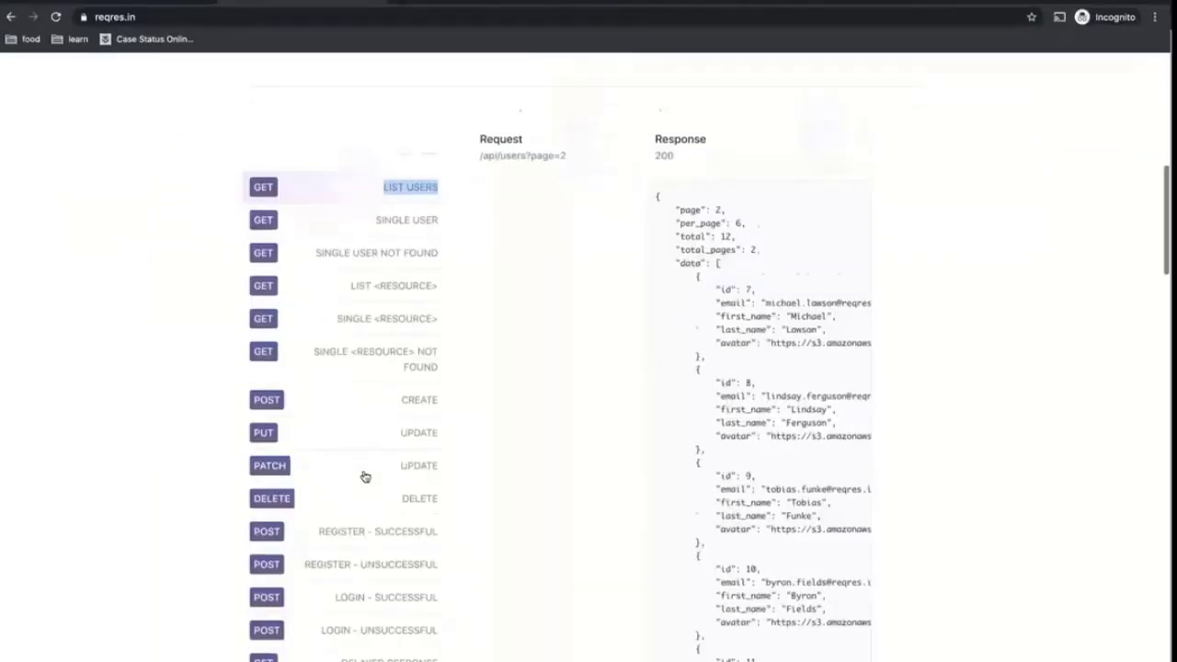
# Copy the CREATE example's link address and select the Composer's request URL
pyautogui.scroll(-1, 386, 423)
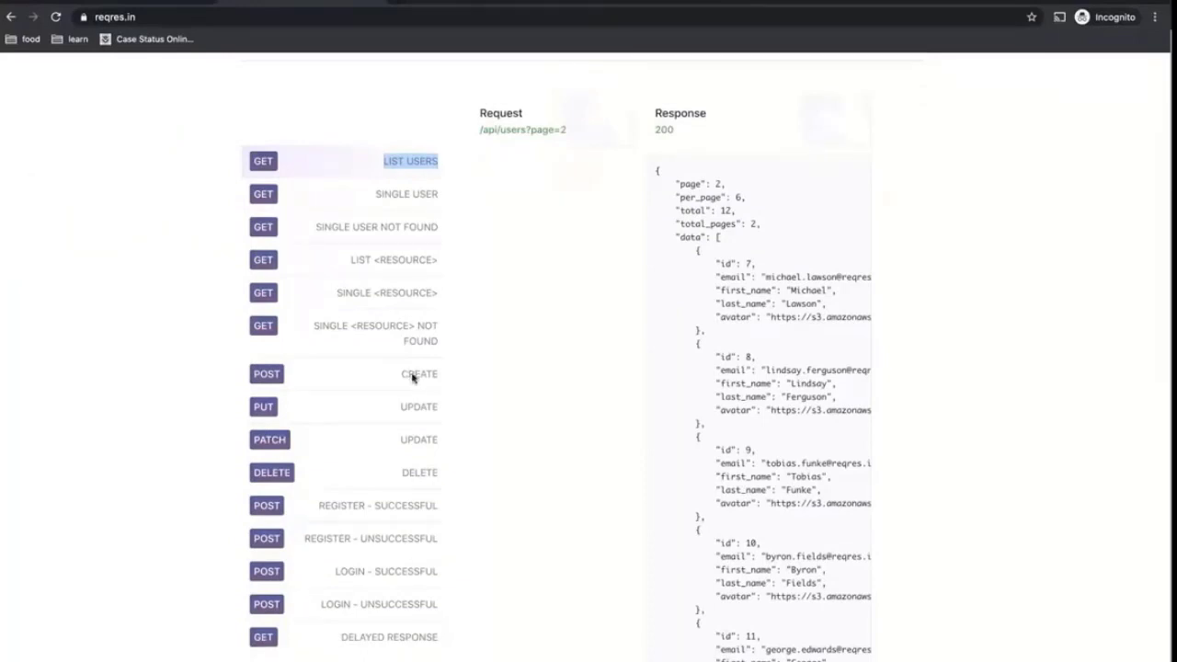
pyautogui.rightClick(411, 375)
pyautogui.click(457, 441)
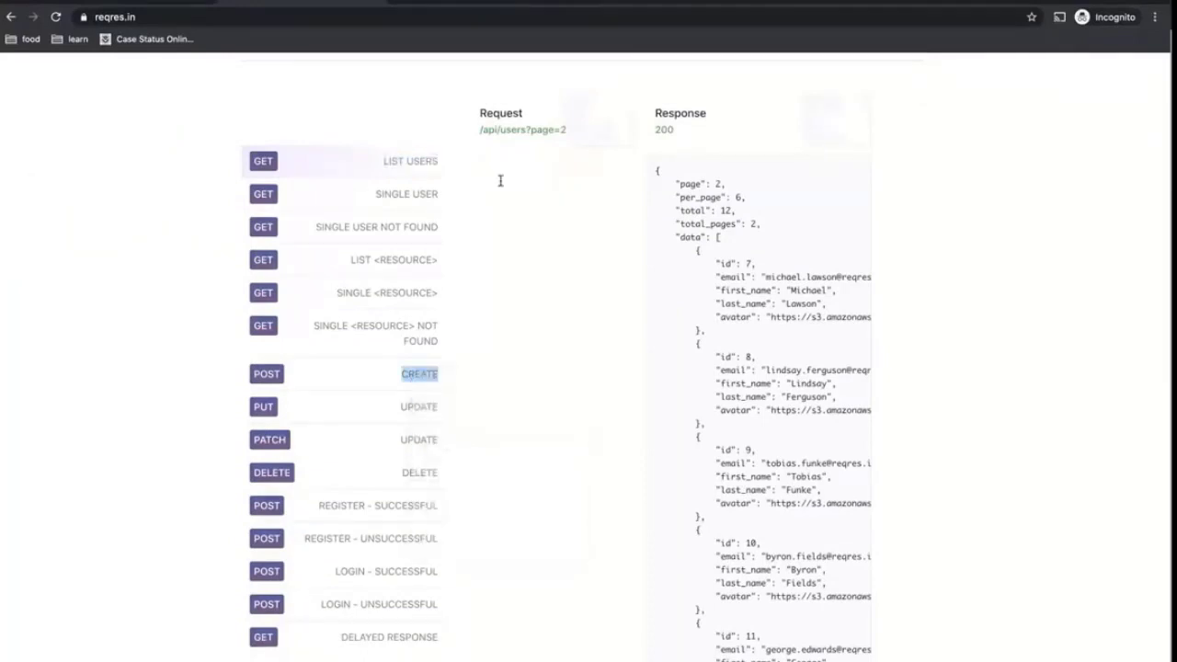
pyautogui.click(430, 4)
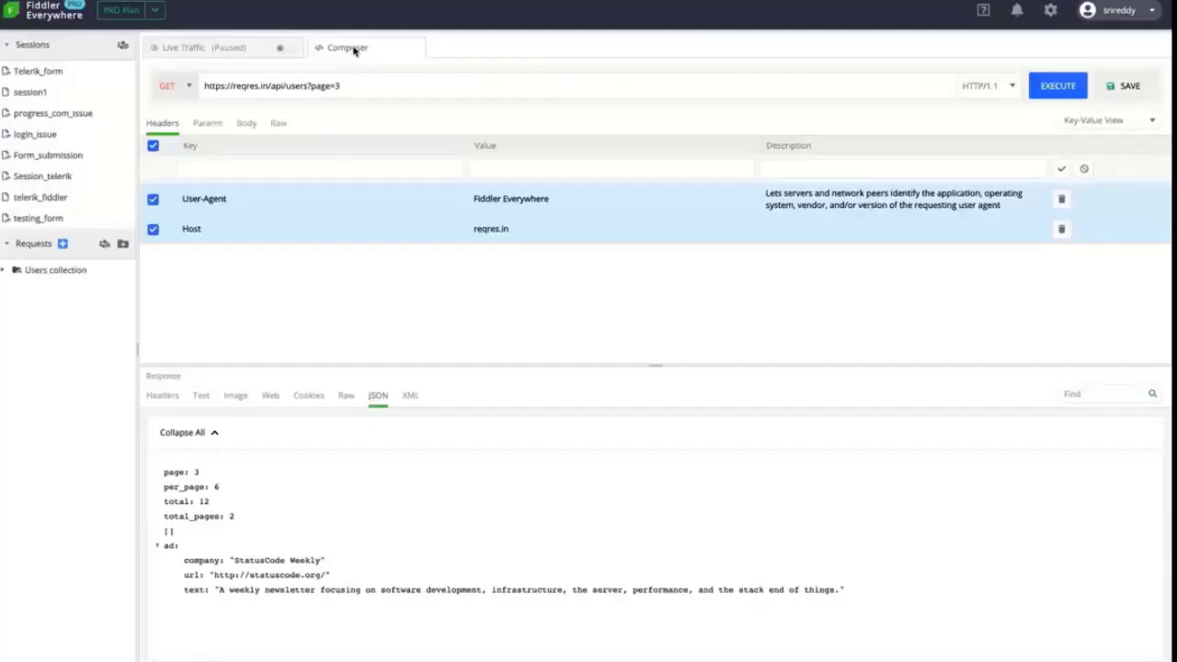
pyautogui.click(368, 81)
pyautogui.hotkey('ctrl', 'a')
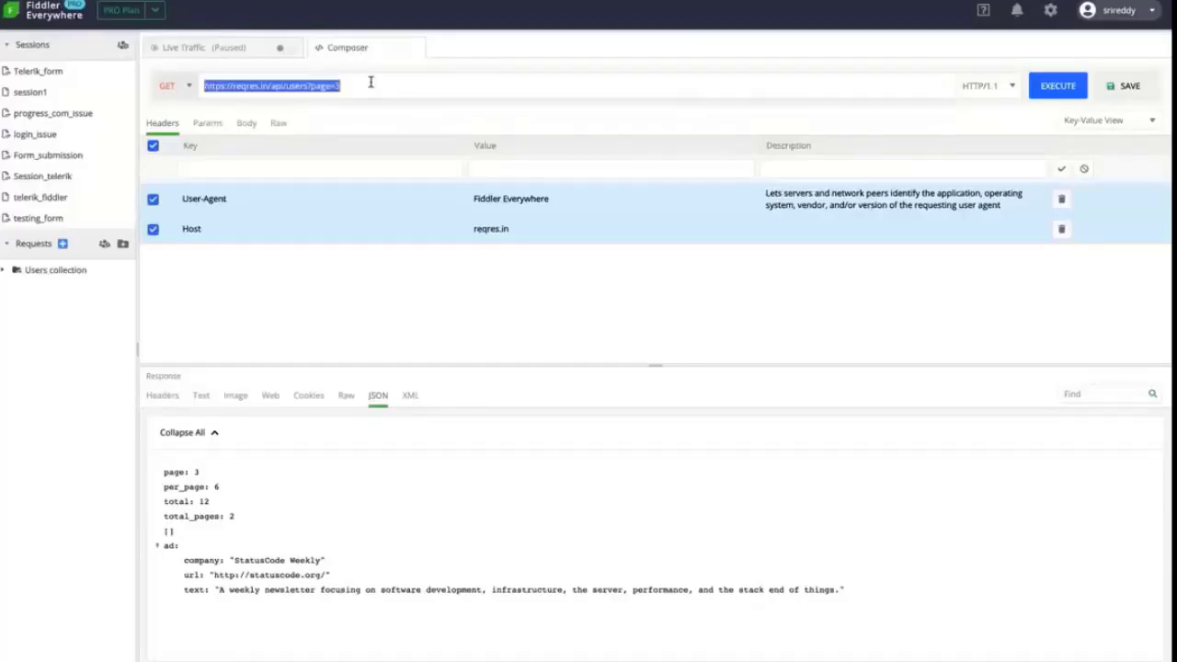
# Remove ?page=3 from the URL and switch the request method to POST
pyautogui.click(371, 82)
pyautogui.press('BackSpace')
pyautogui.press('BackSpace')
pyautogui.press('BackSpace')
pyautogui.press('BackSpace')
pyautogui.press('BackSpace')
pyautogui.press('BackSpace')
pyautogui.press('BackSpace')
pyautogui.hotkey('ctrl', 'a')
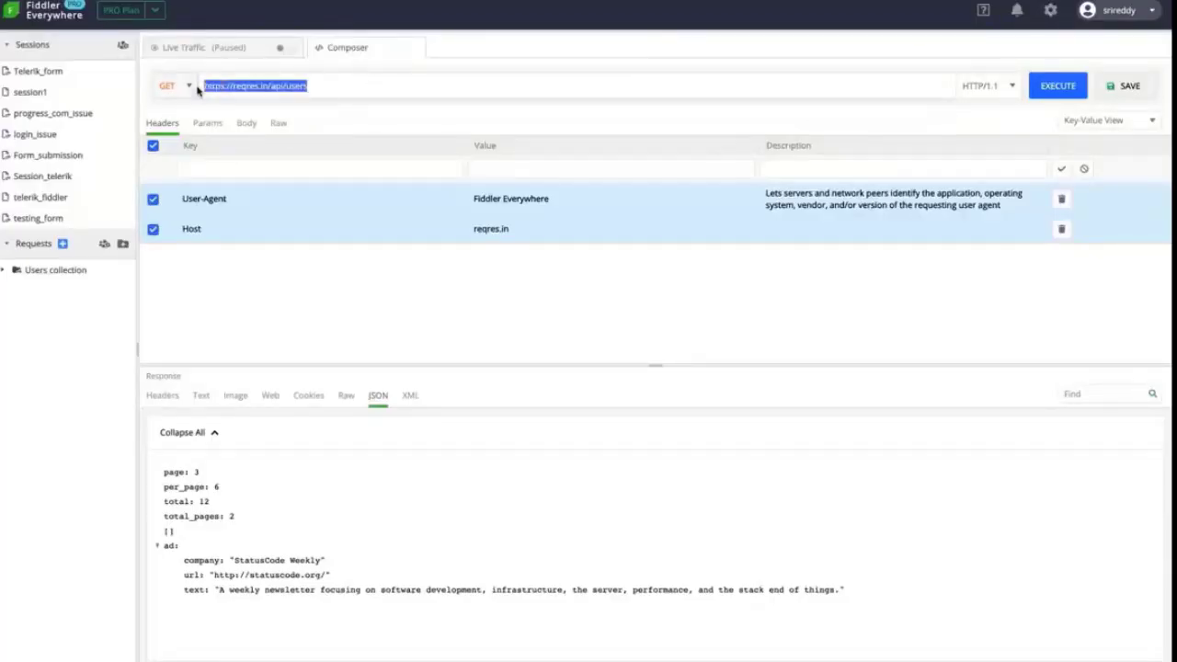
pyautogui.click(177, 86)
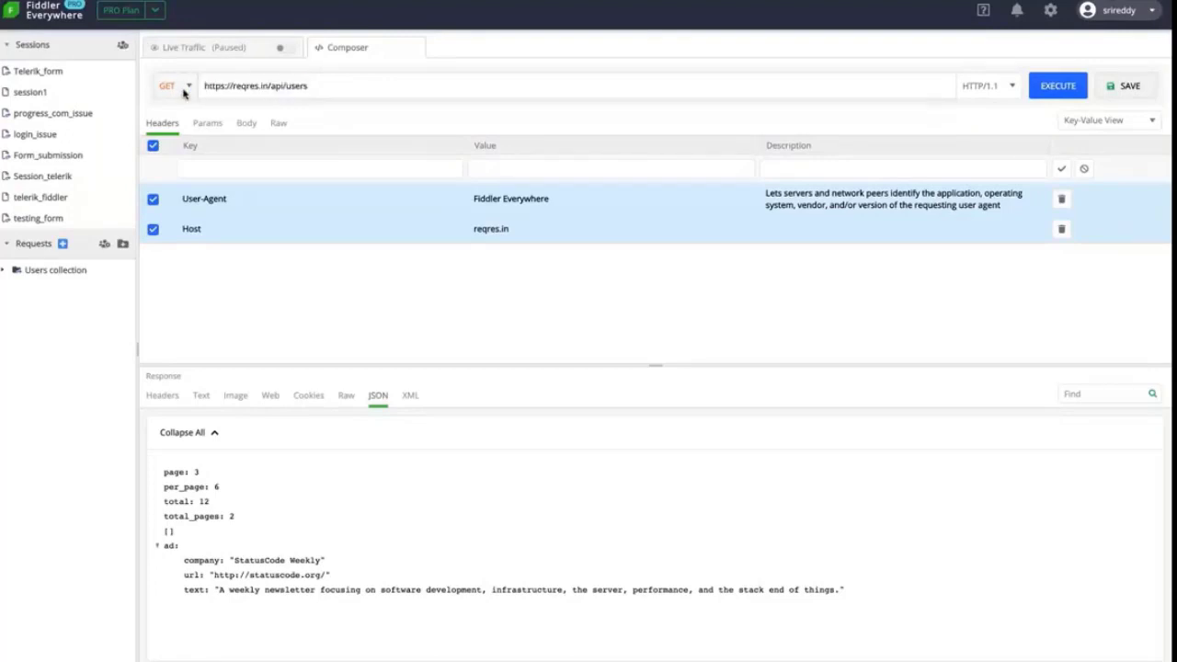
pyautogui.click(171, 125)
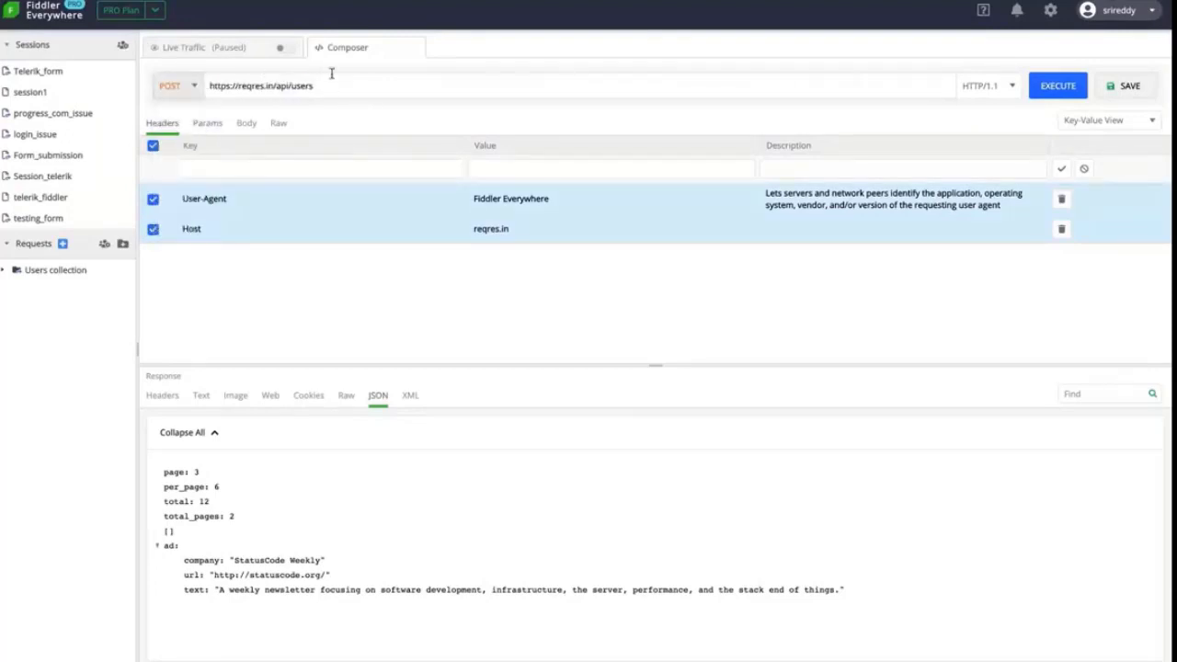
pyautogui.click(246, 122)
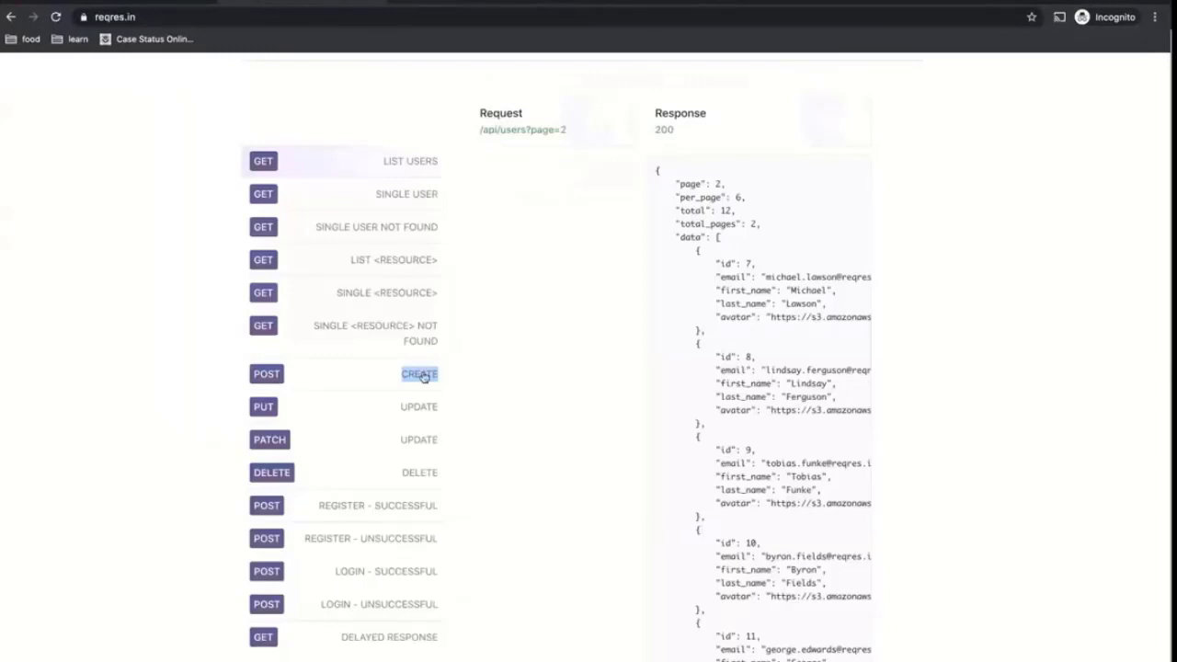
# Copy the name and job JSON request body from reqres.in's POST CREATE example
pyautogui.click(409, 372)
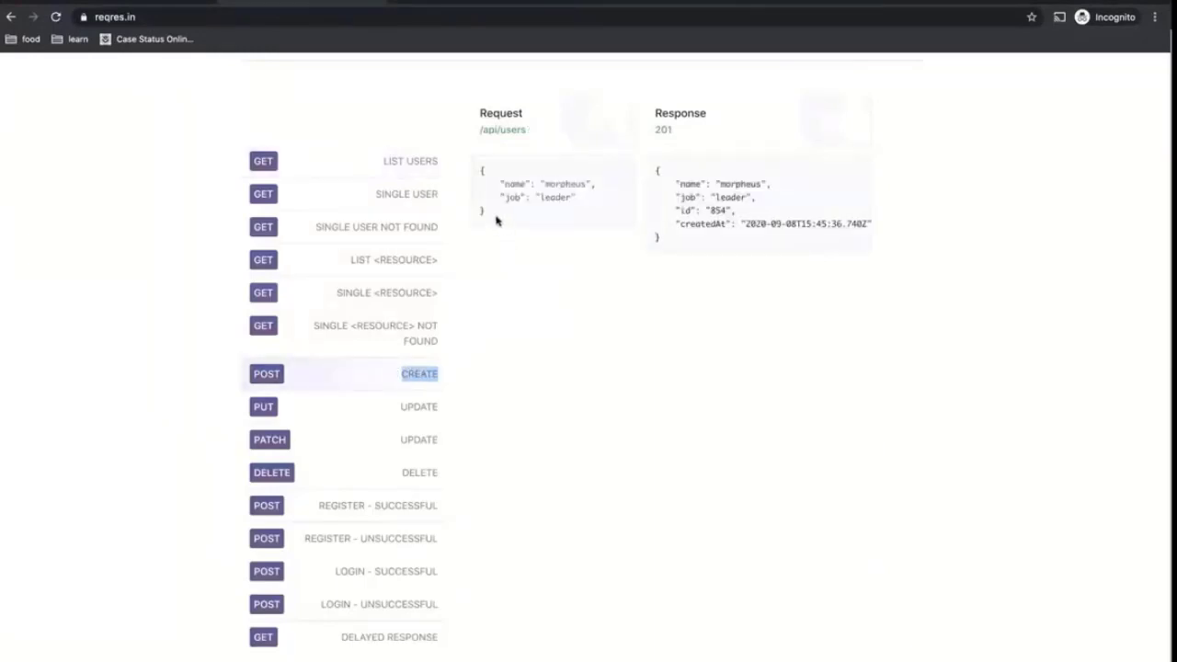
pyautogui.moveTo(498, 219); pyautogui.dragTo(476, 168)
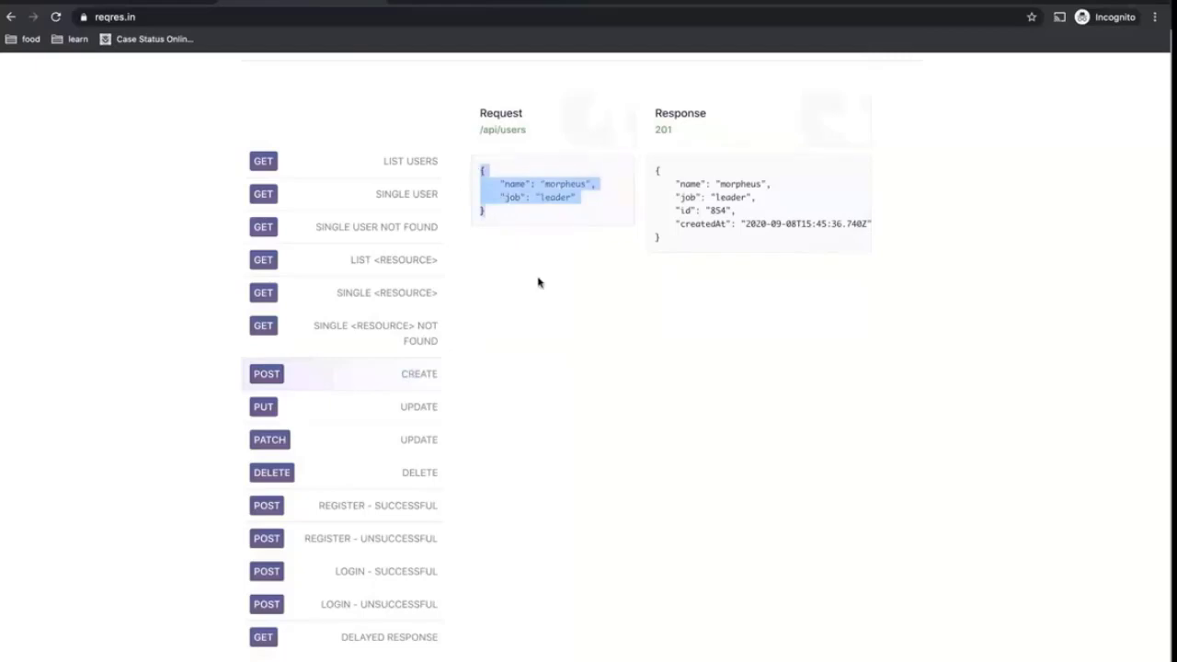
pyautogui.press('super+Tab')
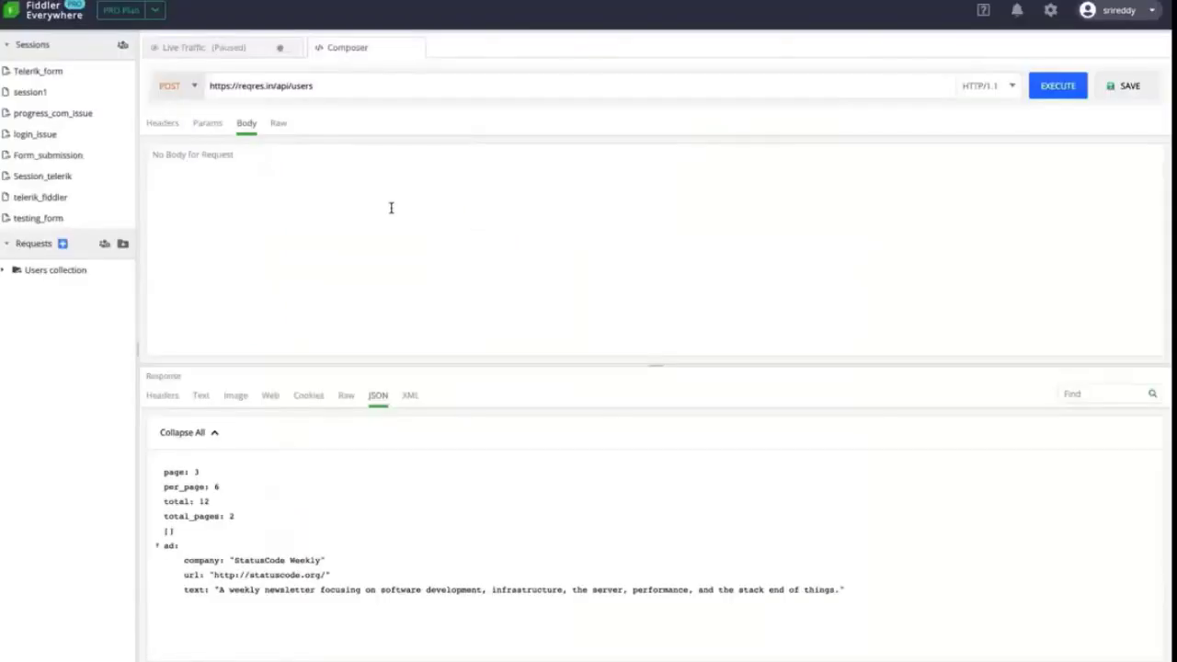
# Paste the name 'morpheus' / job 'leader' JSON into the request body and execute the POST
pyautogui.click(391, 209)
pyautogui.press('super+v')
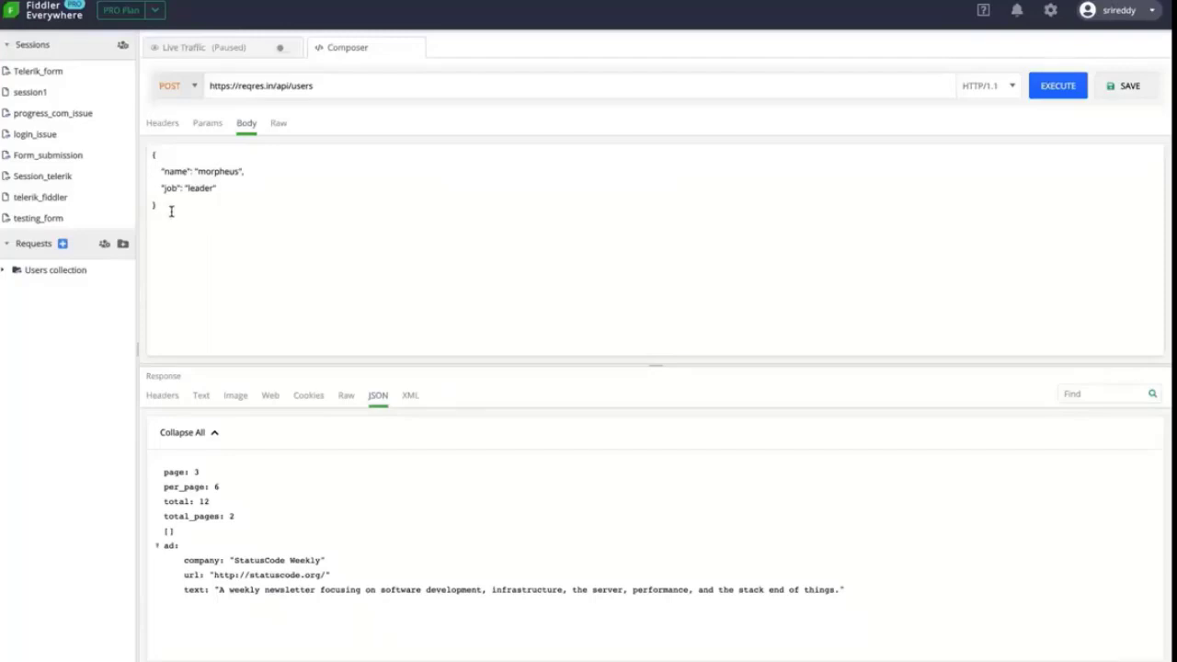
pyautogui.hotkey('ctrl', 'a')
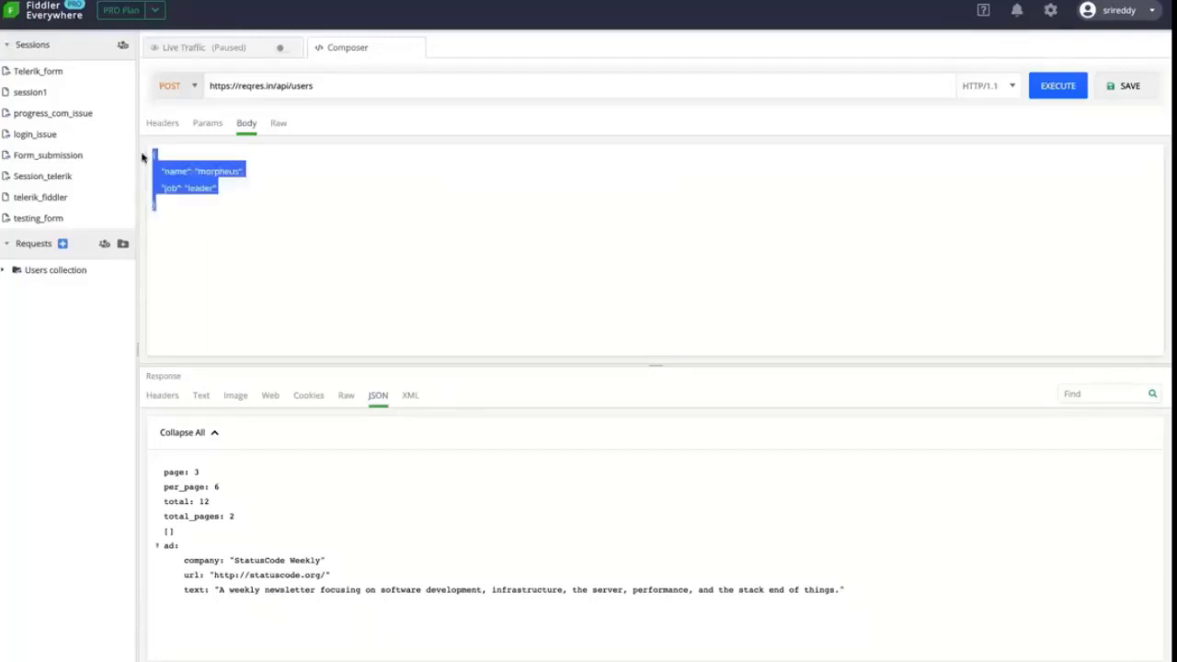
pyautogui.click(174, 212)
pyautogui.moveTo(174, 212); pyautogui.dragTo(128, 136)
pyautogui.click(174, 211)
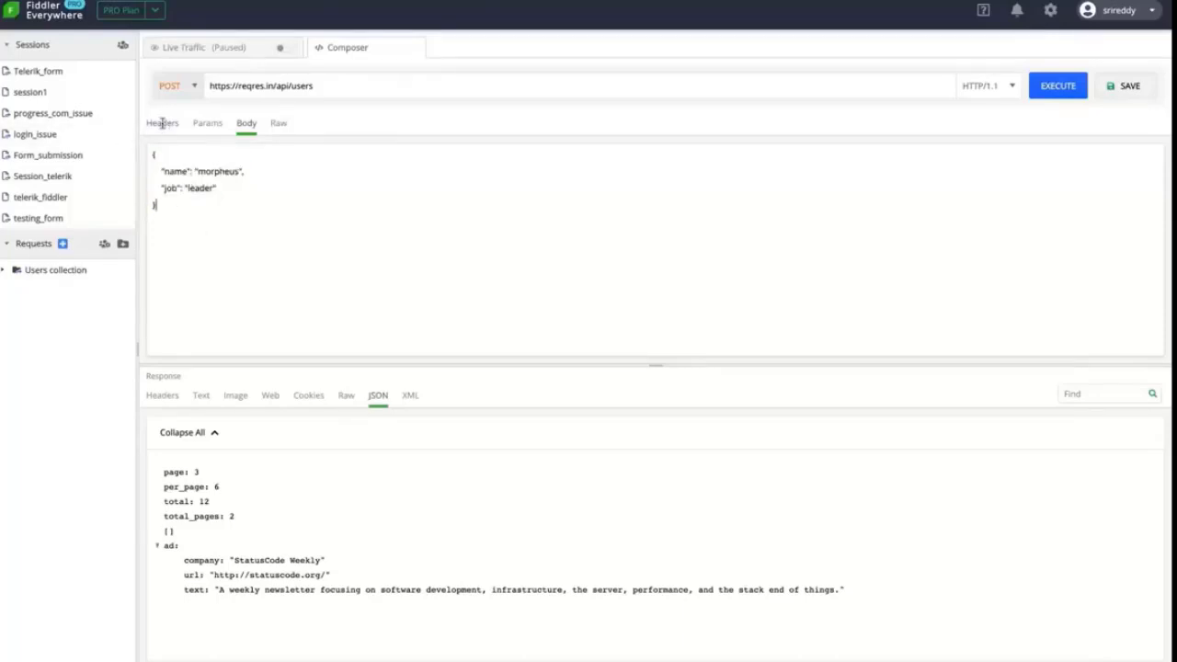
pyautogui.click(1046, 93)
# Resend the POST and check the 201 Created status, id 580, createdAt timestamp, and request headers
pyautogui.click(1046, 94)
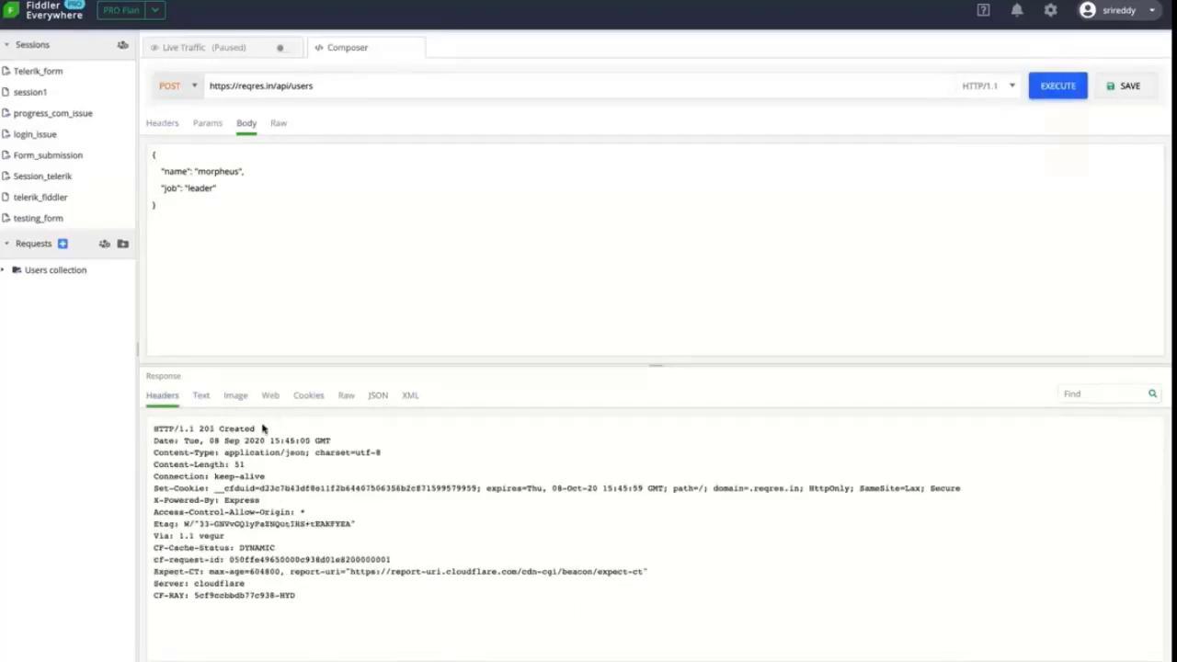
pyautogui.moveTo(262, 429); pyautogui.dragTo(147, 429)
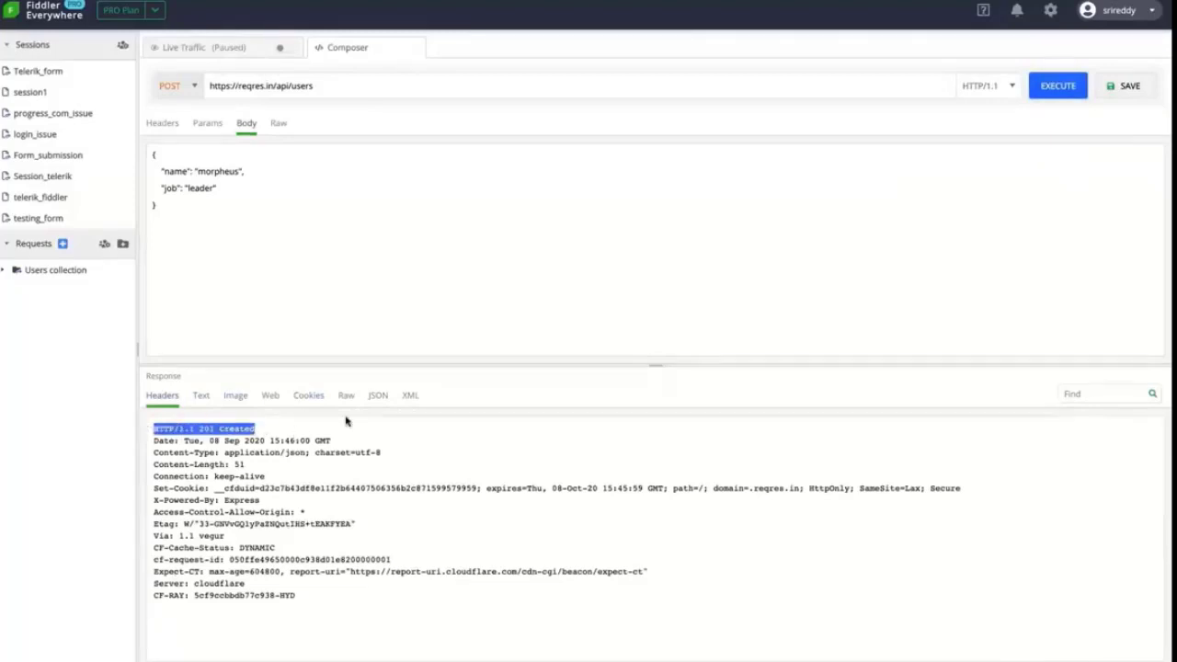
pyautogui.click(377, 398)
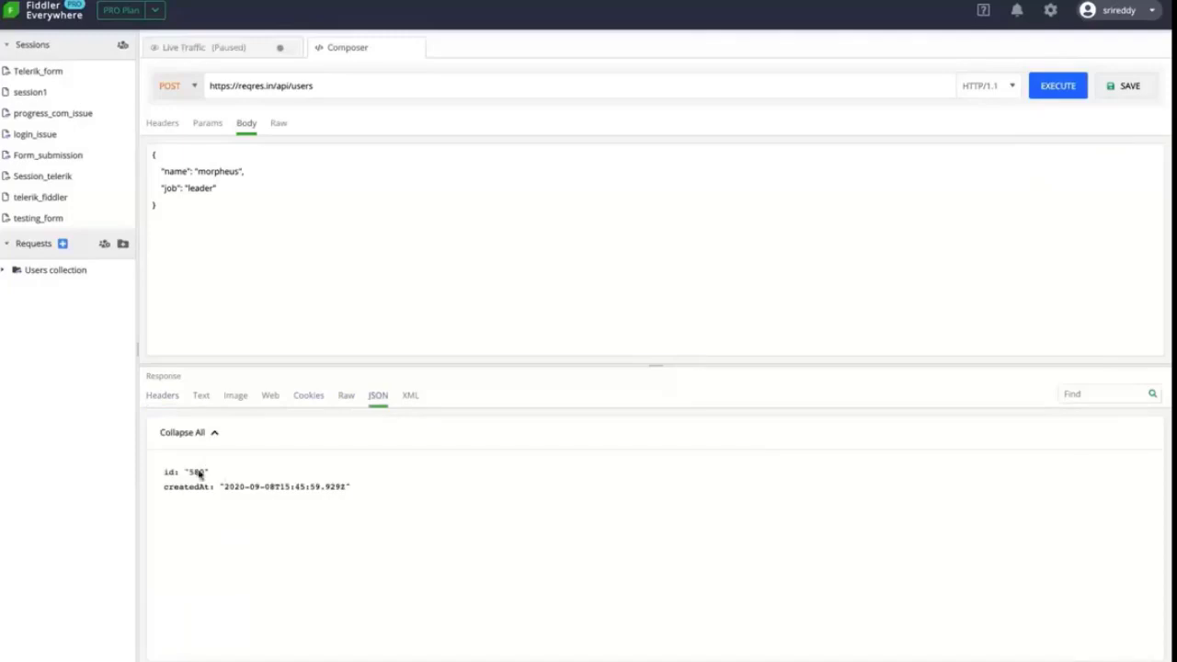
pyautogui.moveTo(221, 472); pyautogui.dragTo(143, 472)
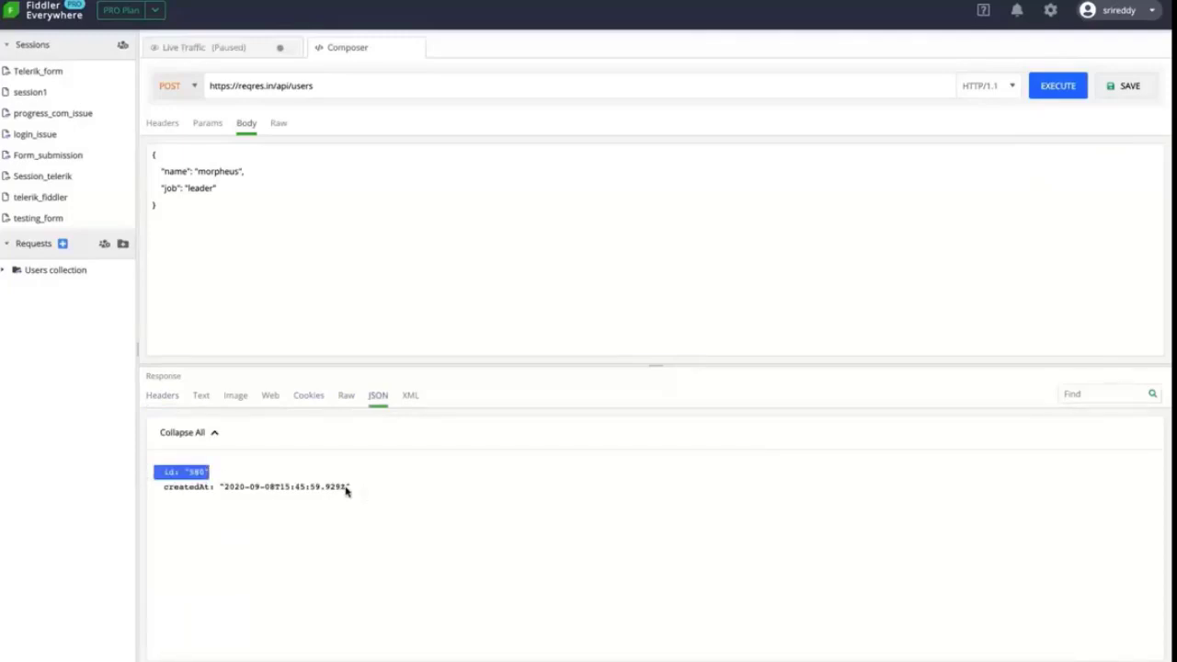
pyautogui.moveTo(349, 488); pyautogui.dragTo(148, 489)
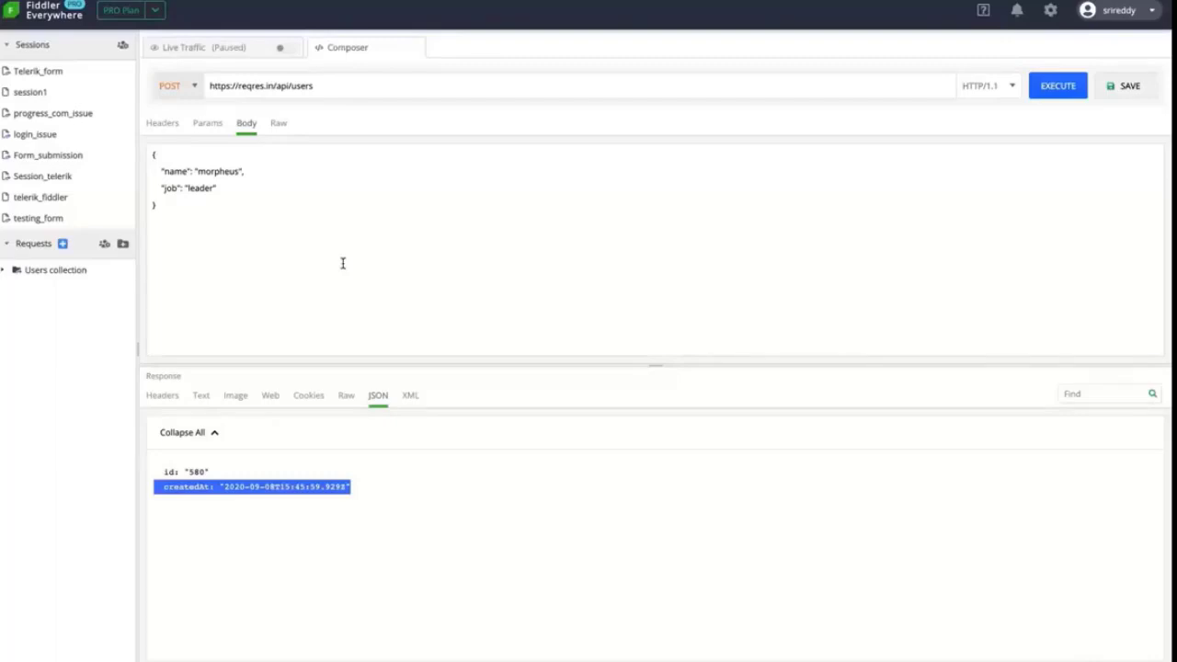
pyautogui.click(162, 123)
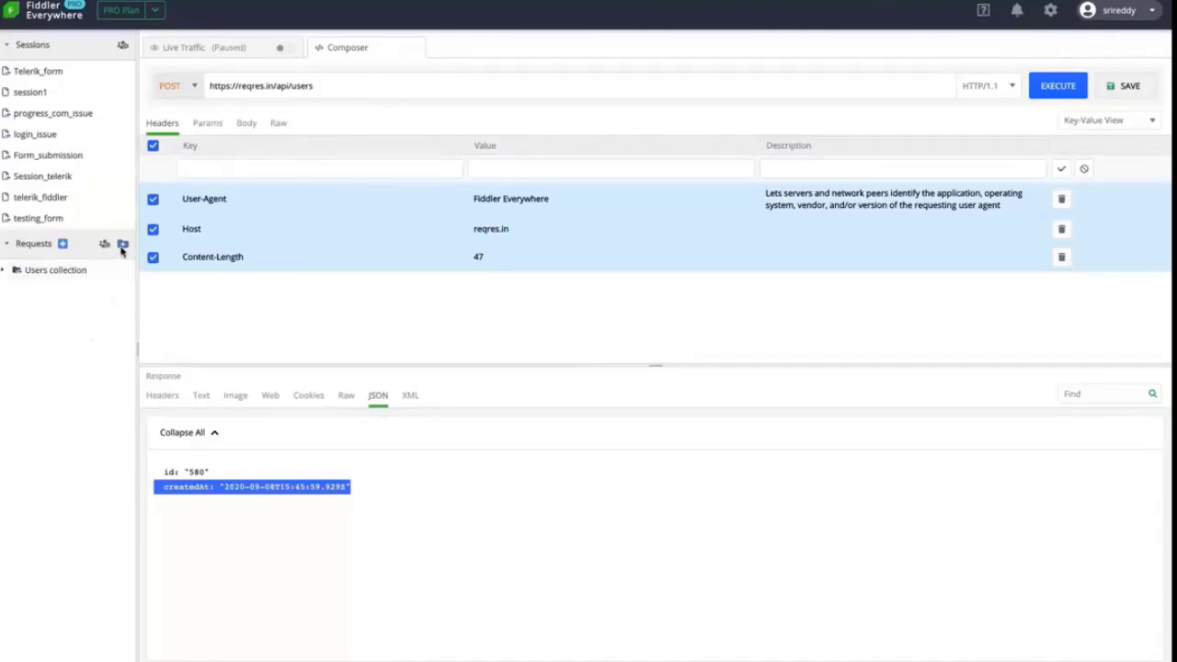
pyautogui.click(122, 245)
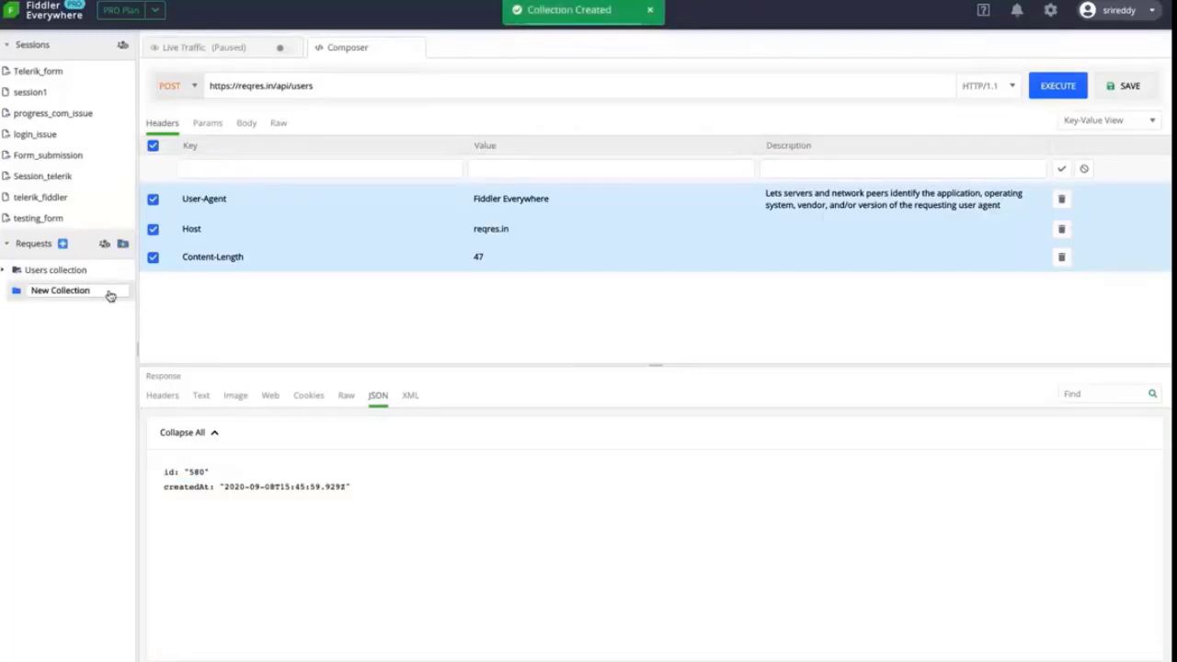
pyautogui.moveTo(99, 291); pyautogui.dragTo(35, 293)
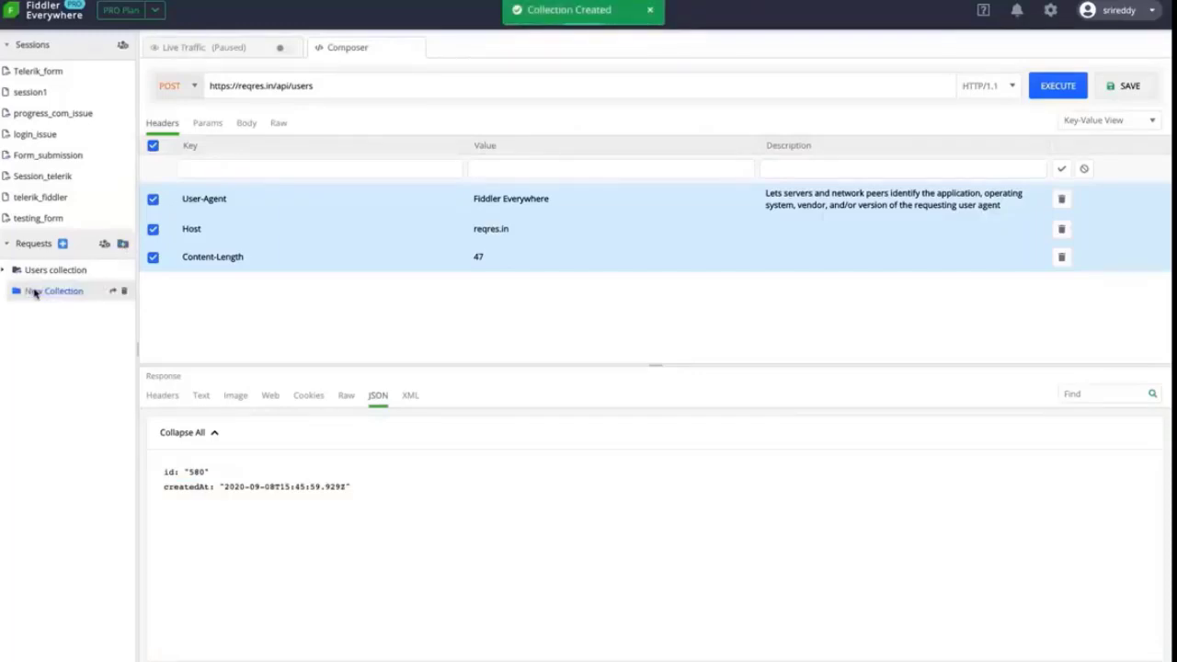
pyautogui.doubleClick(46, 289)
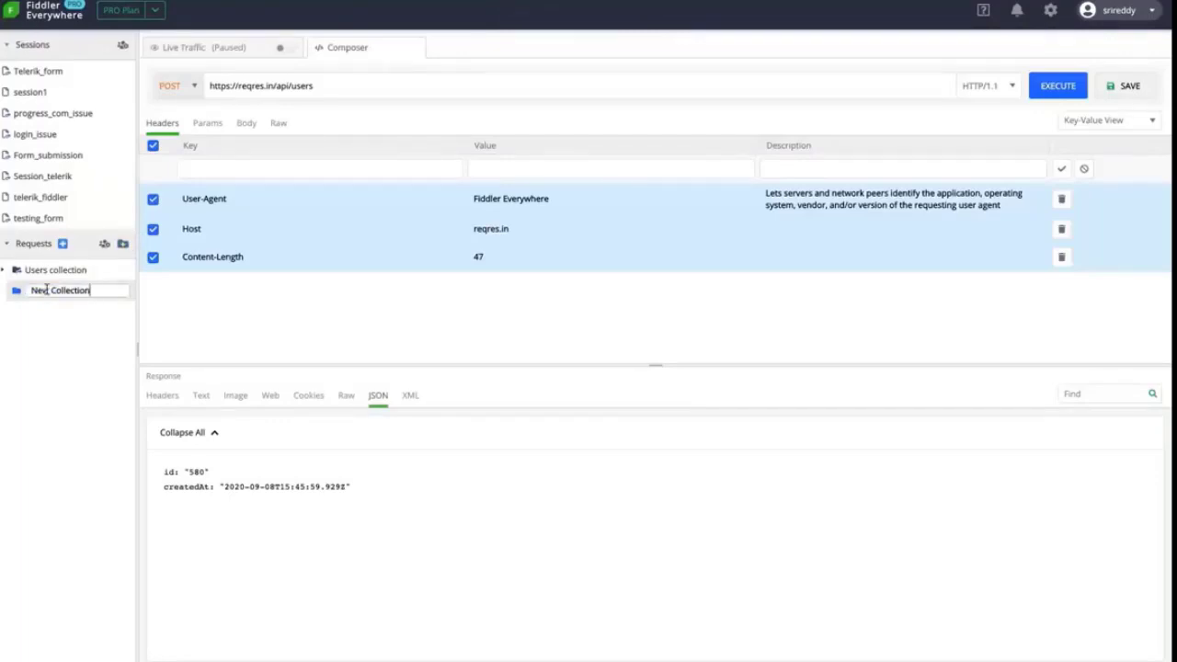
pyautogui.hotkey('ctrl', 'a')
pyautogui.write('Sample')
pyautogui.press('Return')
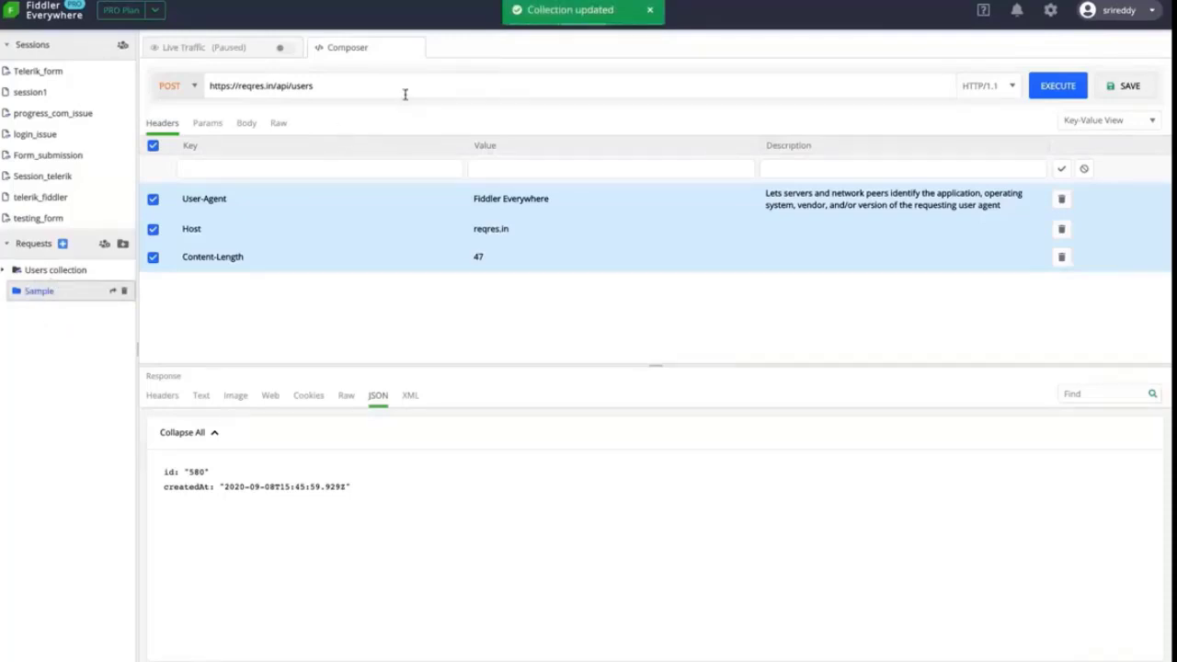
pyautogui.doubleClick(304, 86)
pyautogui.moveTo(203, 85); pyautogui.dragTo(197, 84)
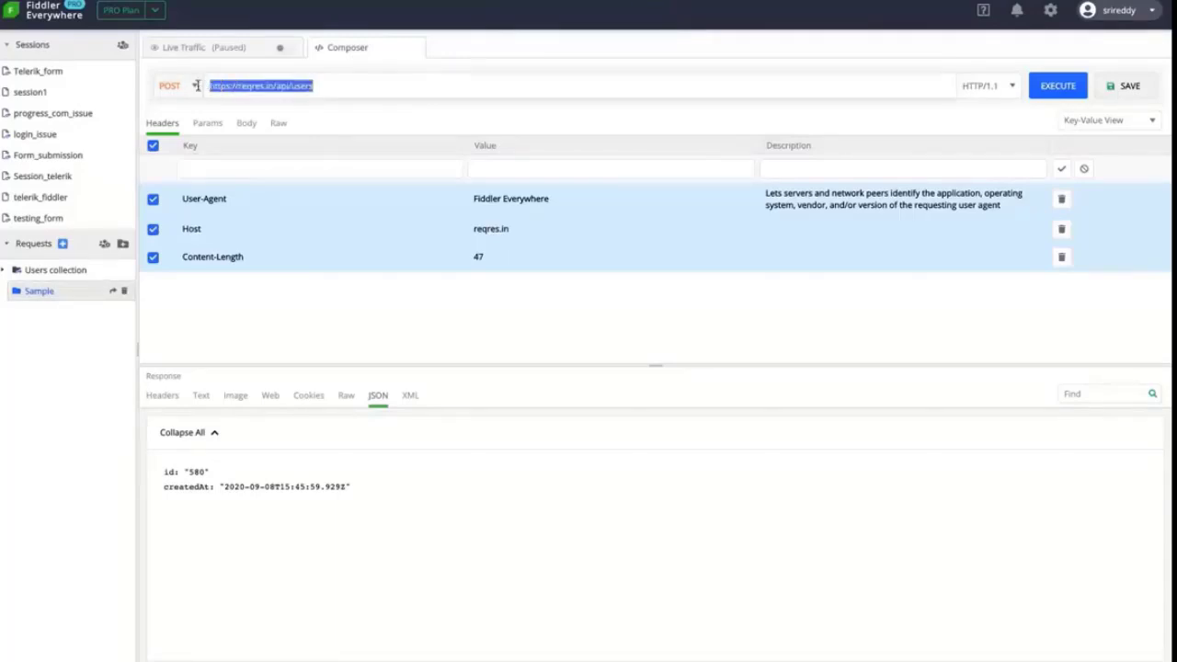
pyautogui.click(357, 85)
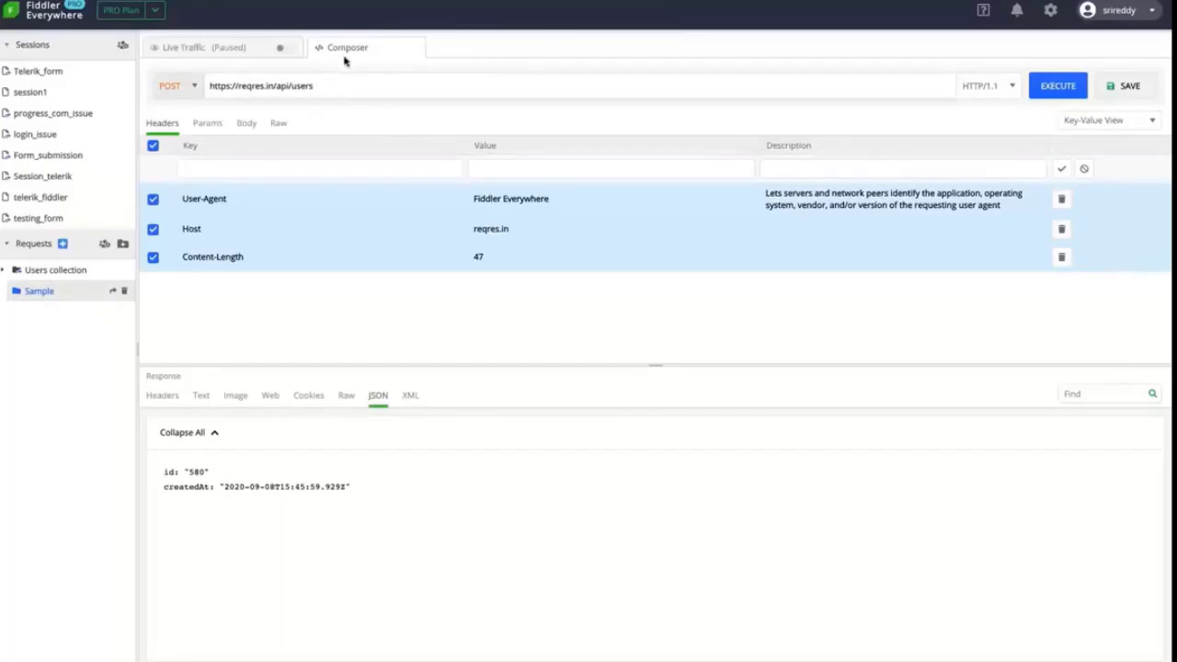
# Save the POST reqres.in/api/users request into the Sample folder
pyautogui.click(1122, 88)
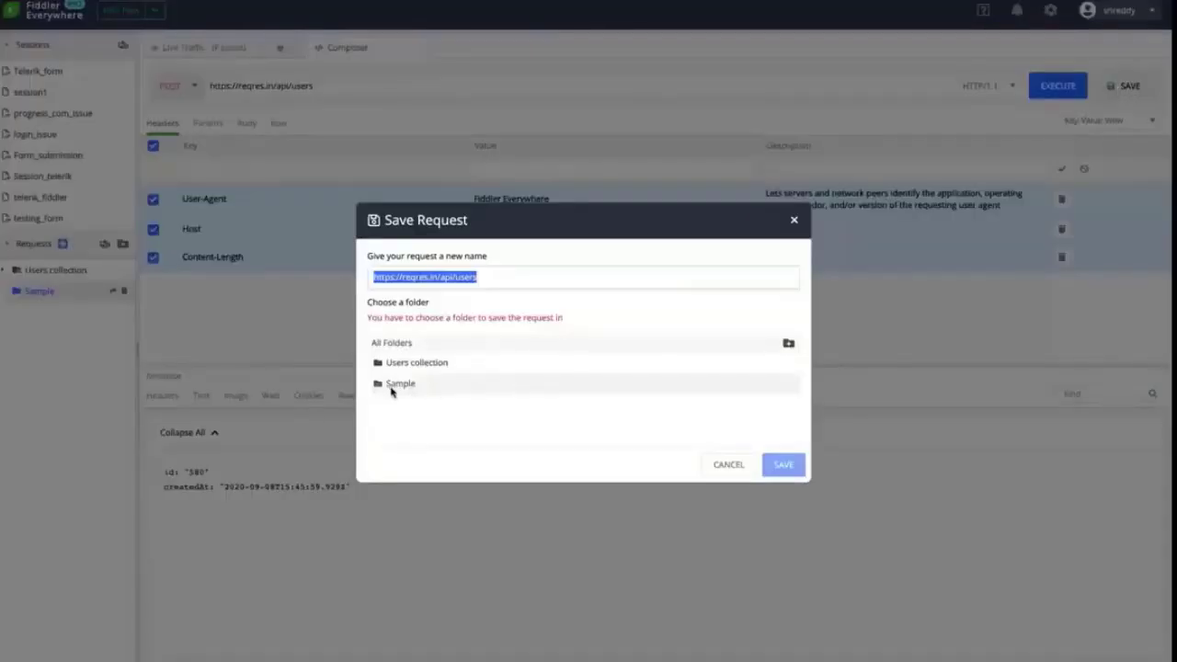
pyautogui.click(400, 385)
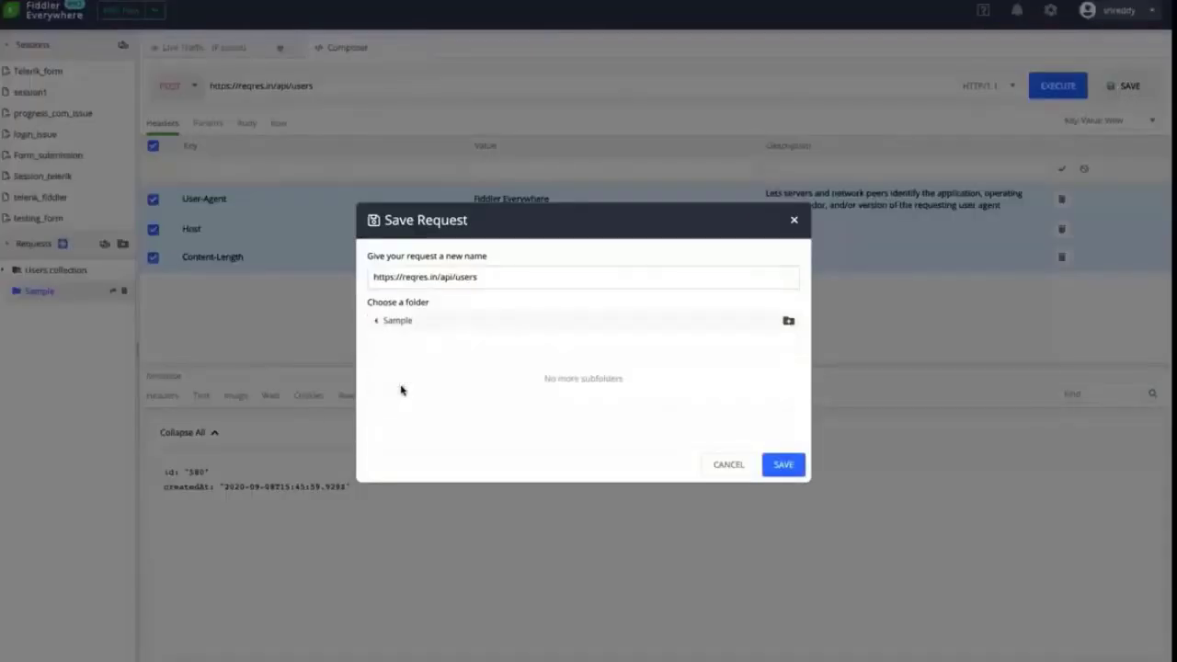
pyautogui.click(783, 465)
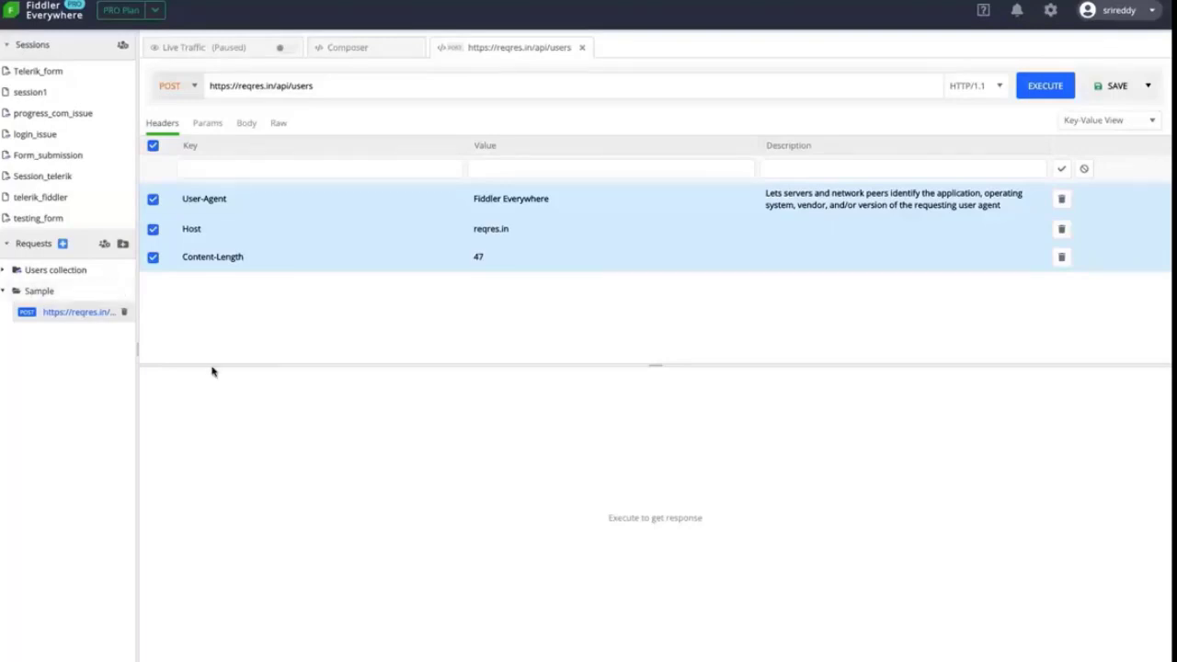
# Start sharing the Sample collection and begin a recipient e-mail, then cancel the form
pyautogui.click(373, 46)
pyautogui.click(113, 292)
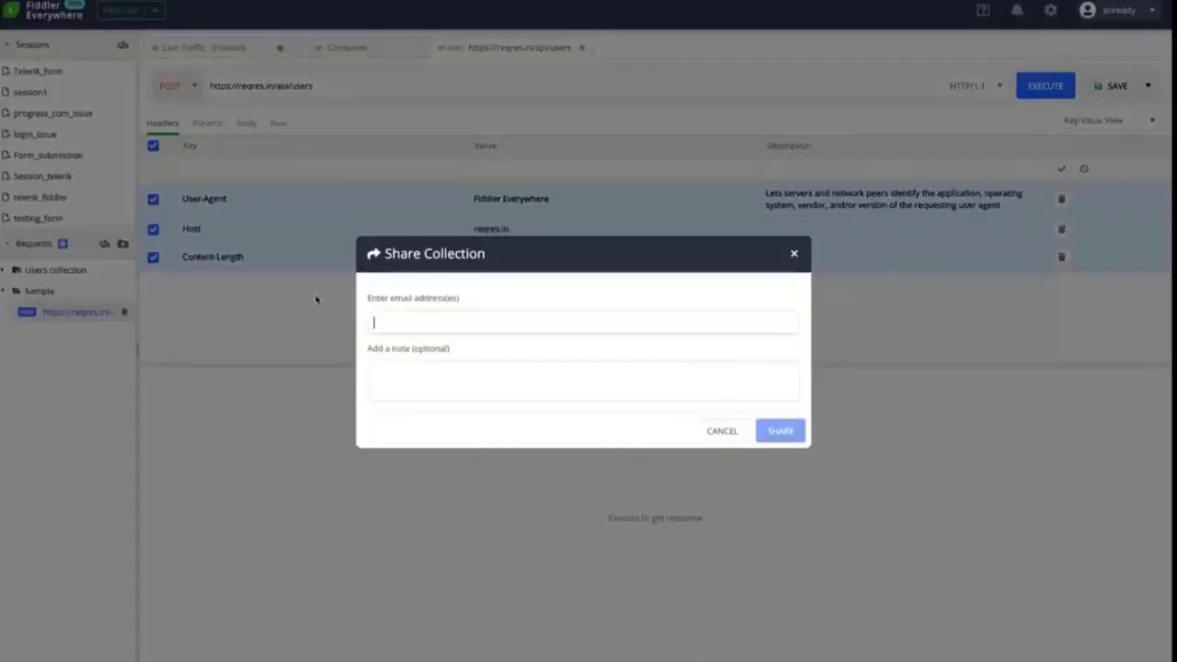
pyautogui.click(418, 320)
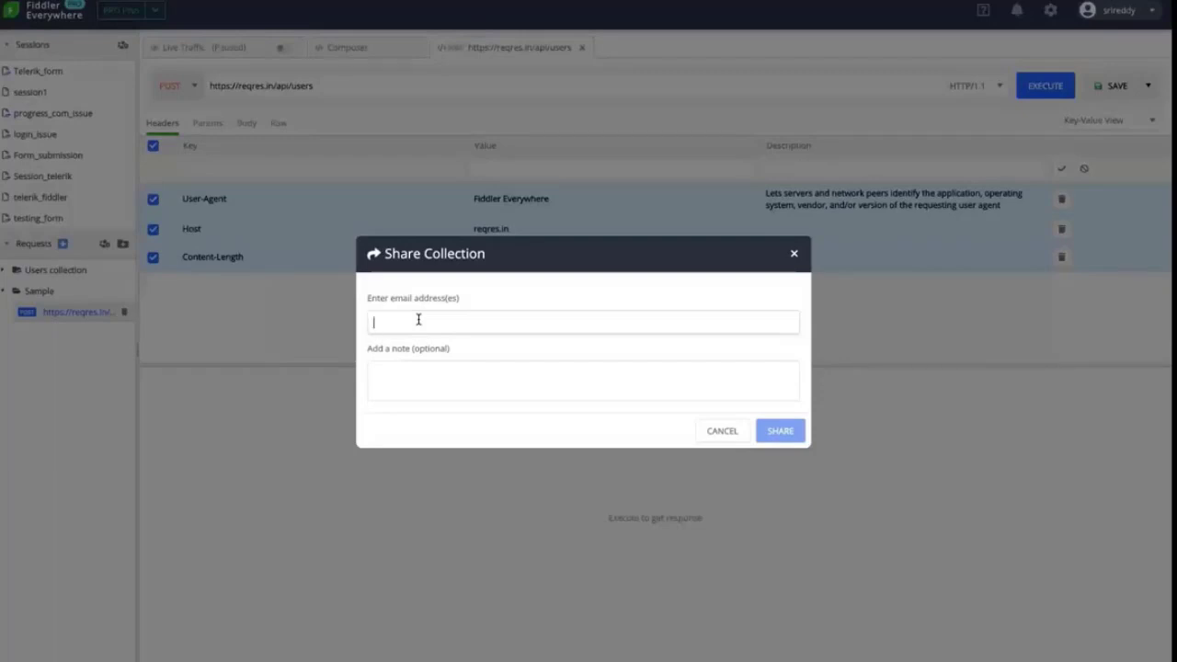
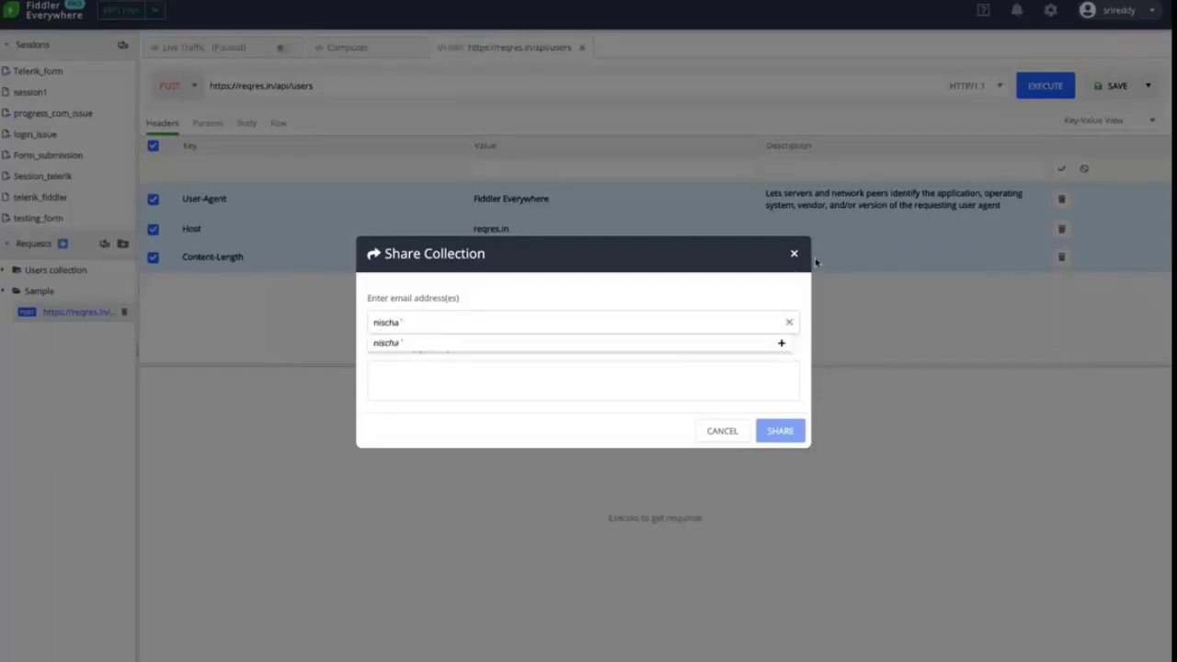
pyautogui.click(794, 253)
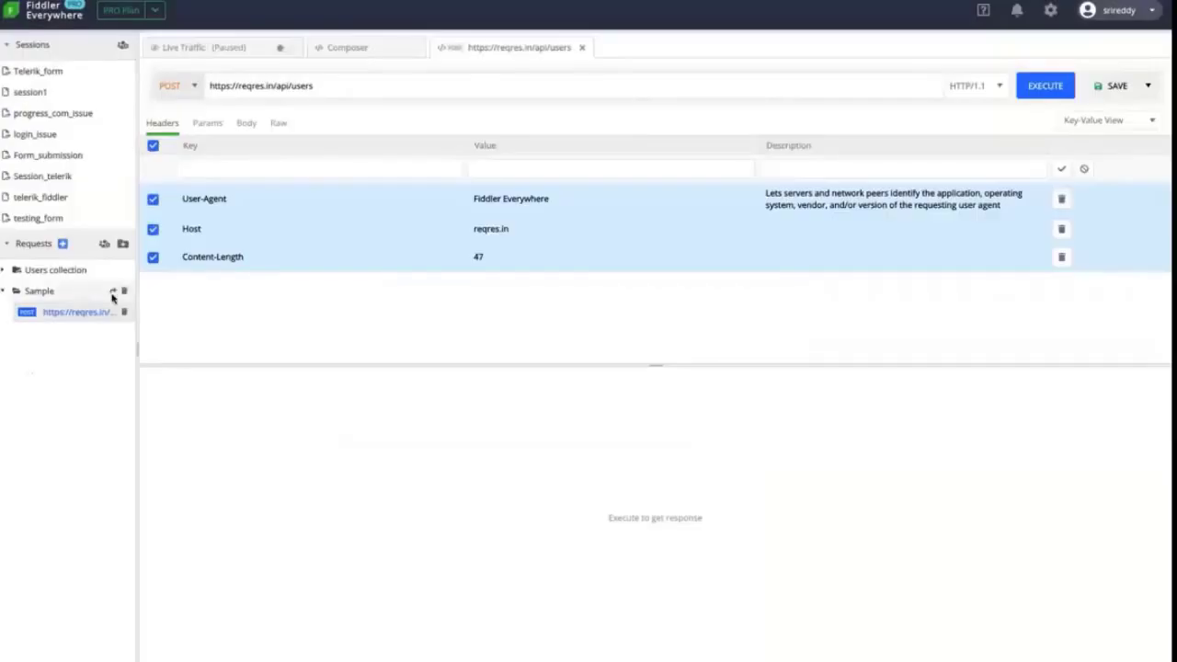
# Share Sample with the recipient's e-mail and the note 'hfhfhf', then check notifications
pyautogui.click(113, 292)
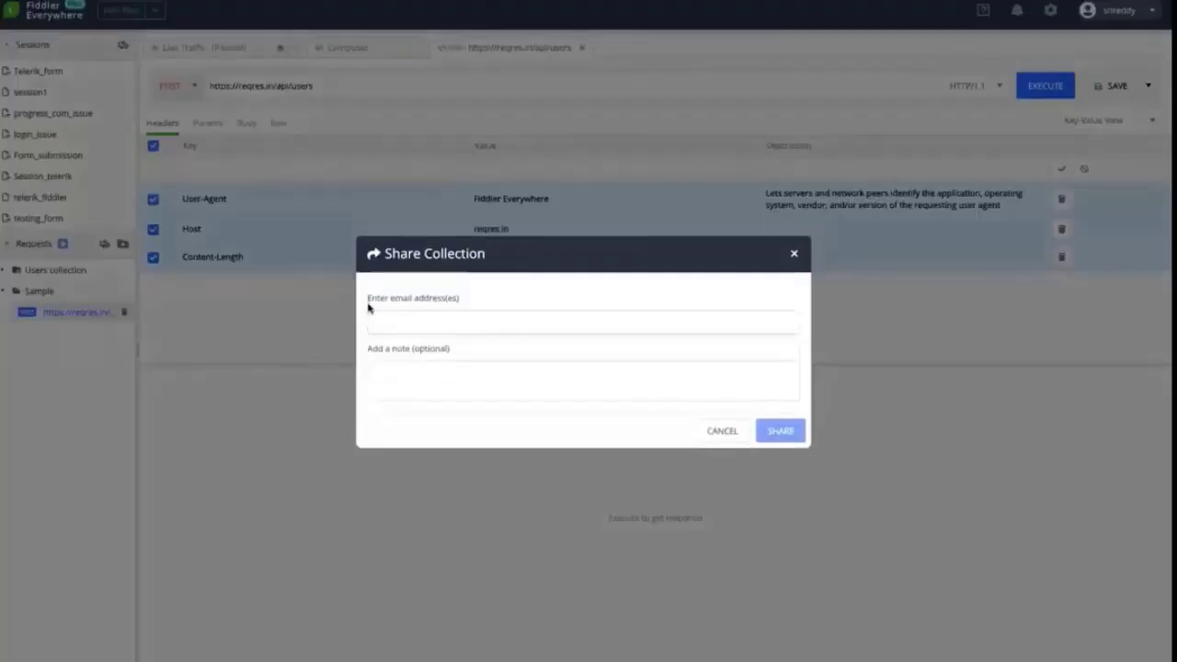
pyautogui.click(447, 326)
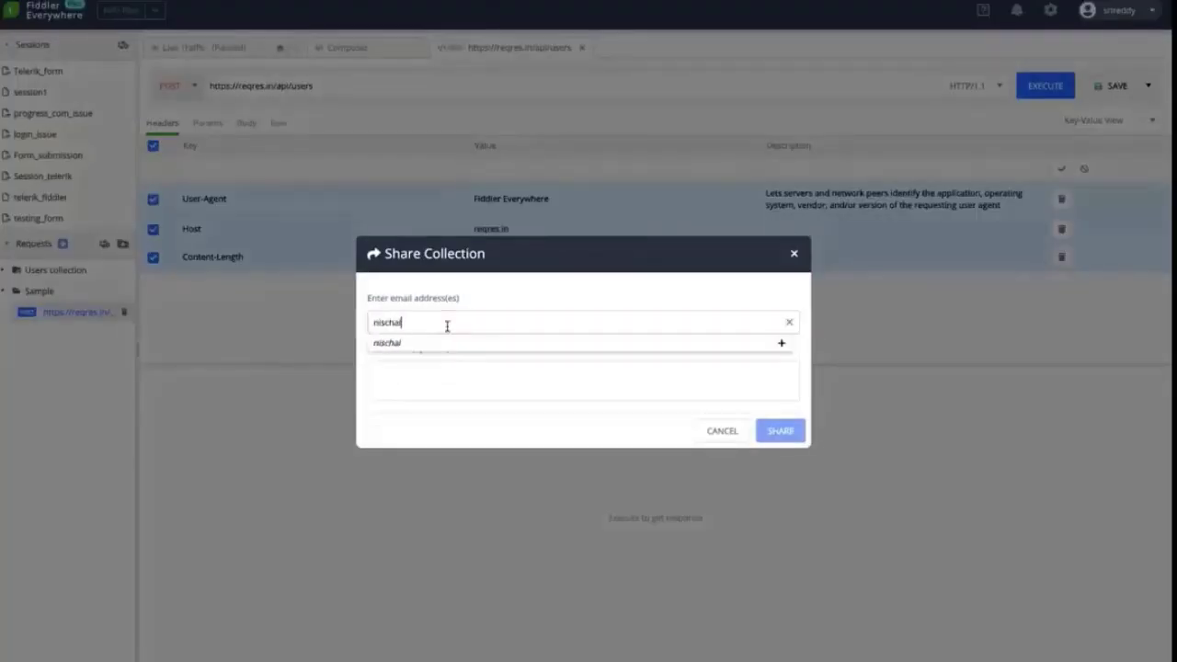
pyautogui.click(441, 385)
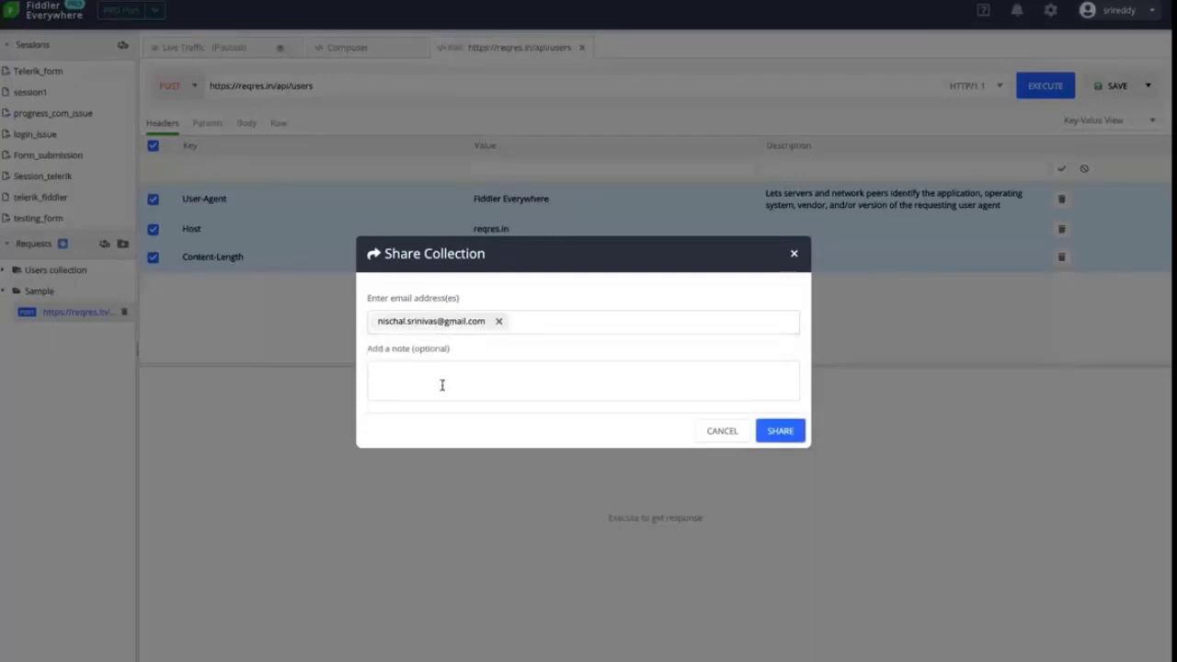
pyautogui.write('hfhfhfhf')
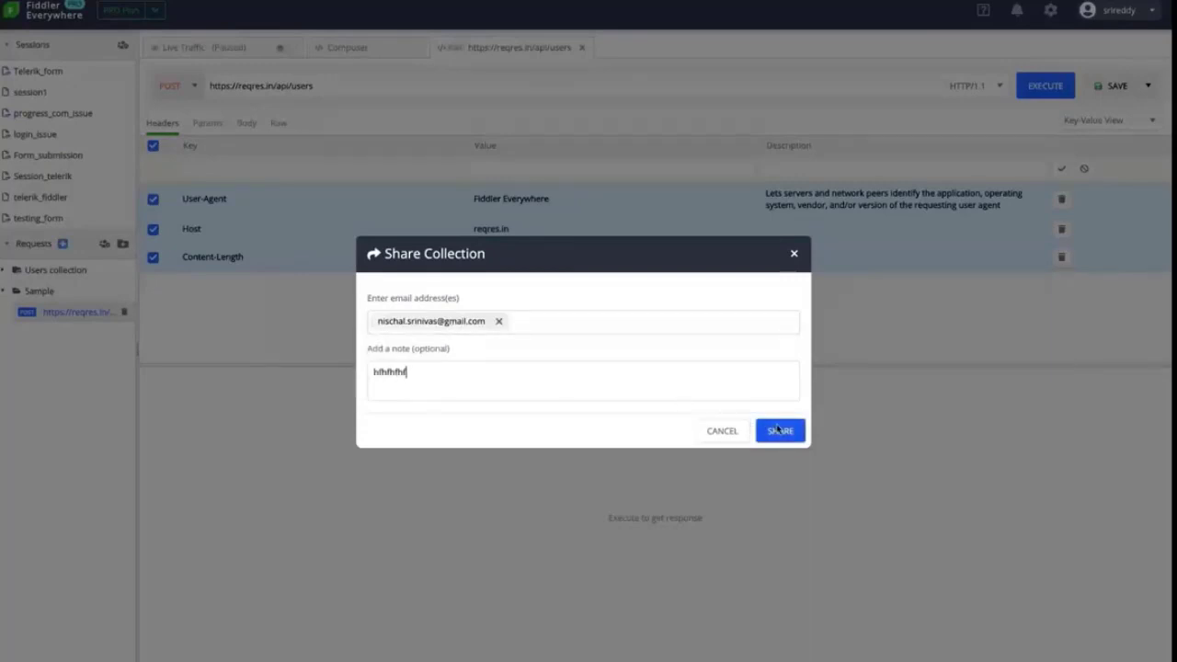
pyautogui.click(777, 431)
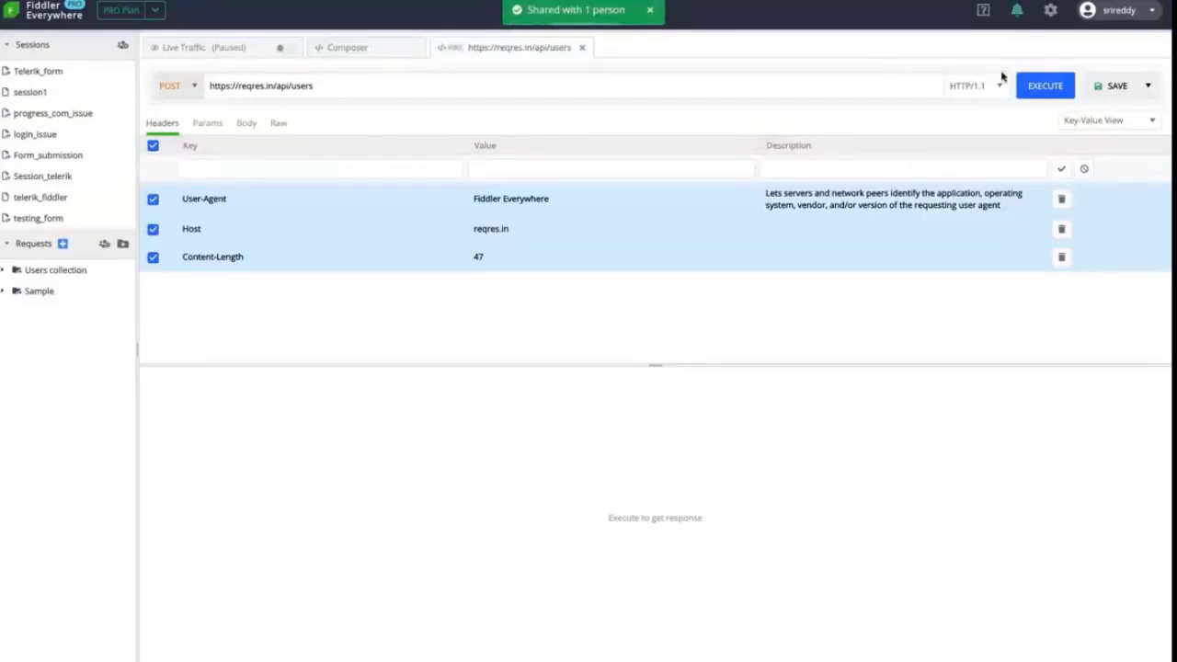
pyautogui.click(1018, 12)
# Dismiss notifications, expand Sample to show the saved POST request, and return to the Composer
pyautogui.click(855, 14)
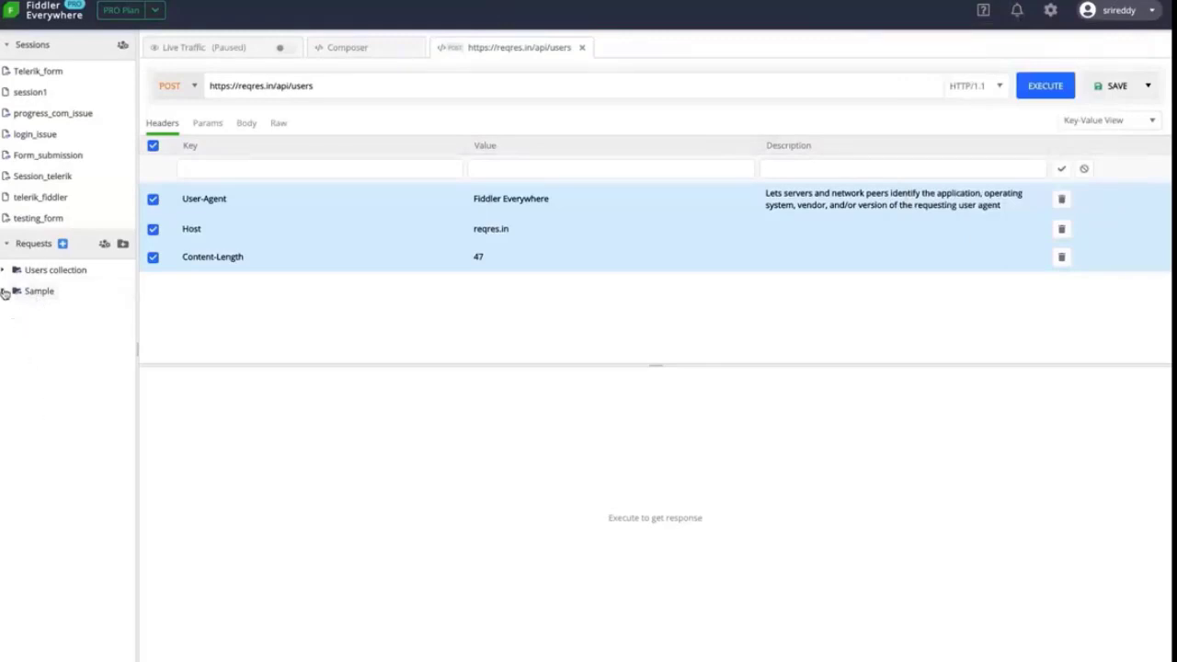
pyautogui.click(4, 291)
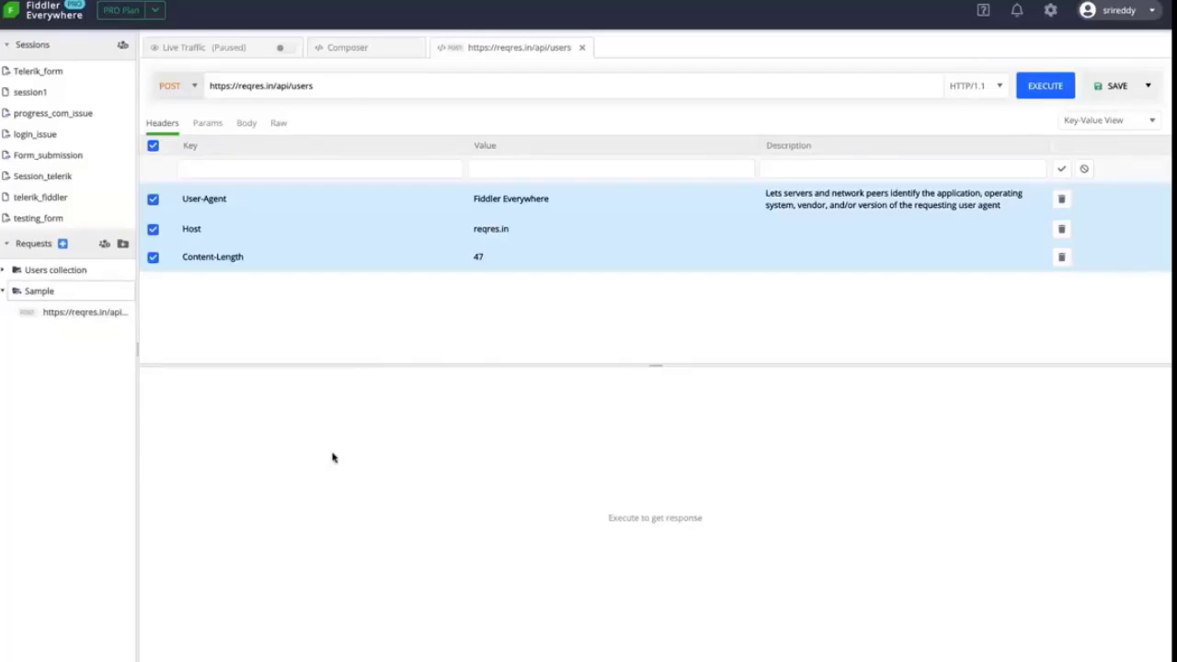
pyautogui.click(365, 47)
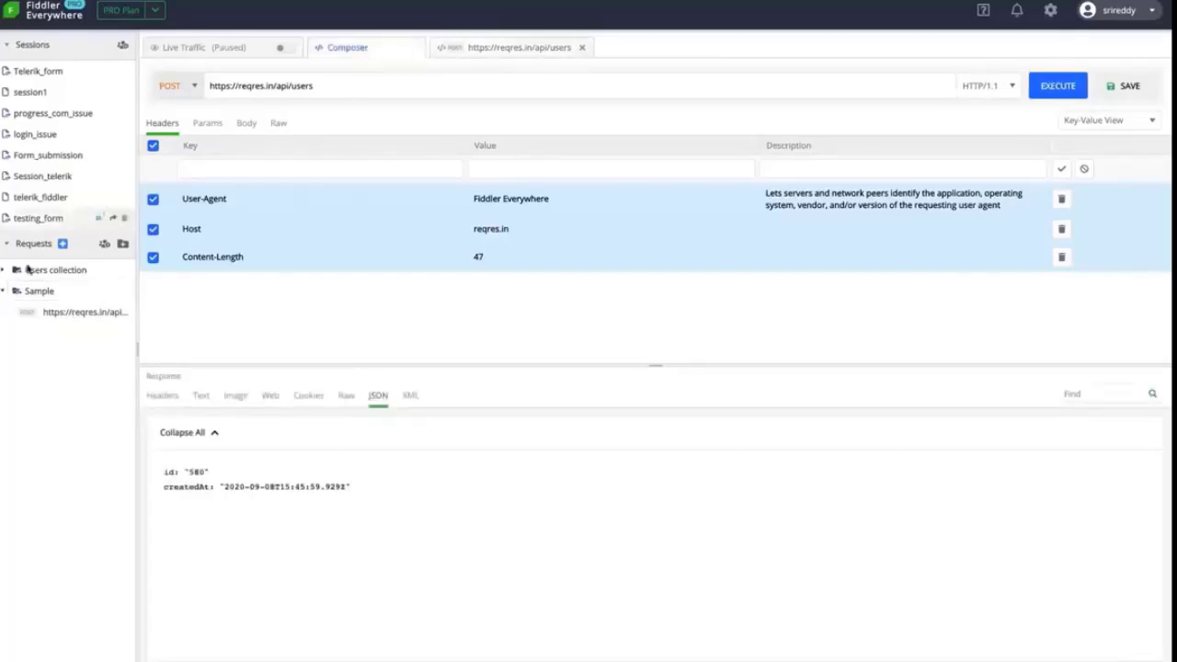
# Expand the Users collection's users and login folders to review their requests, then collapse them
pyautogui.click(8, 270)
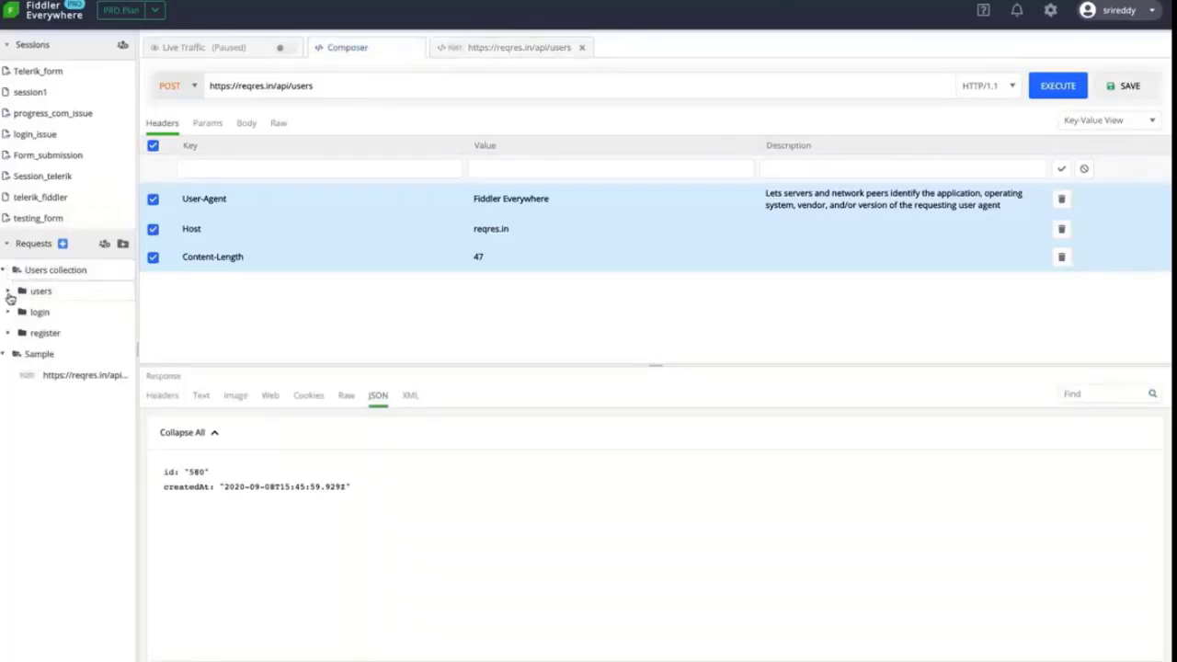
pyautogui.click(8, 292)
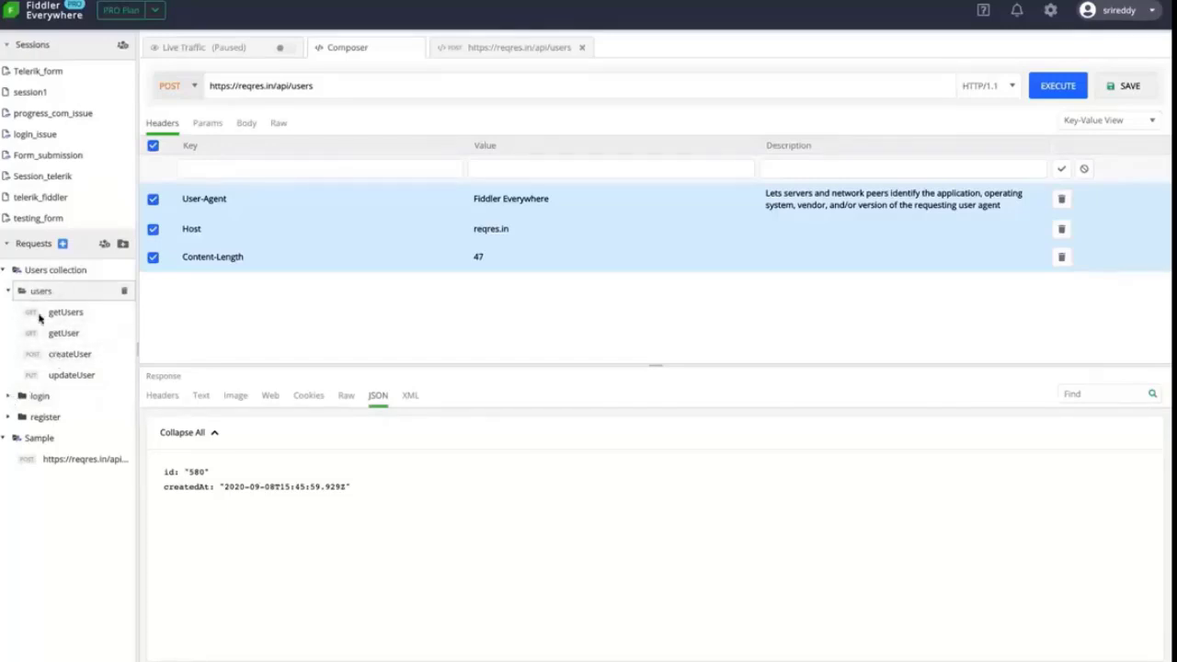
pyautogui.click(9, 396)
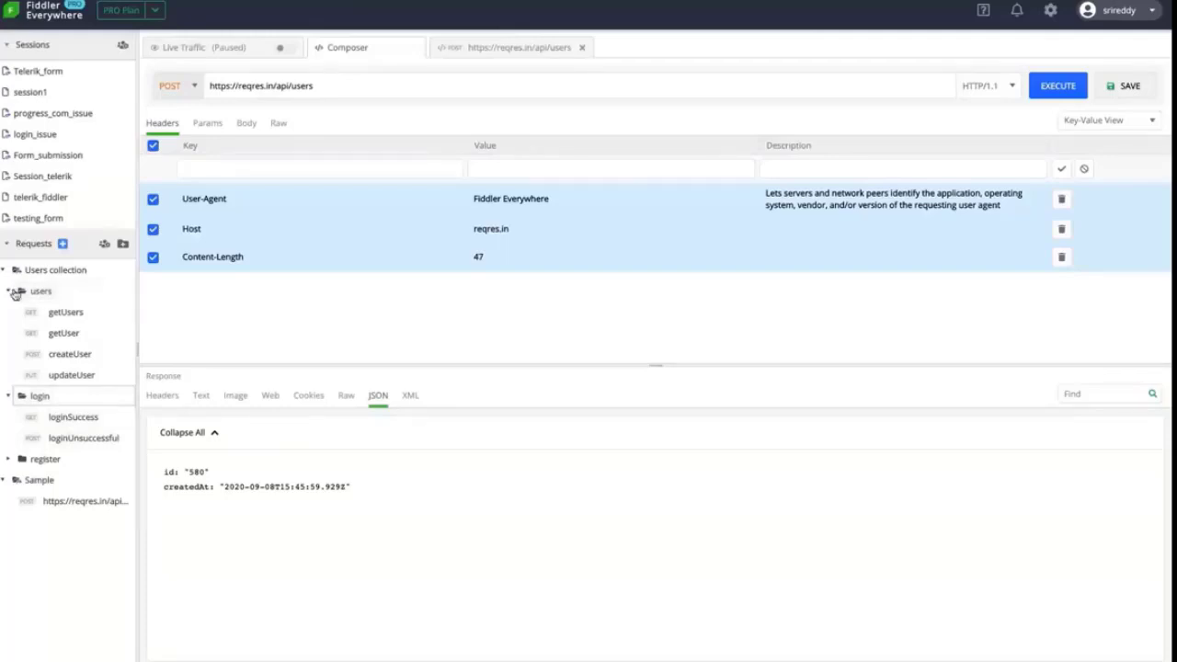
pyautogui.click(9, 291)
pyautogui.click(7, 311)
pyautogui.click(4, 270)
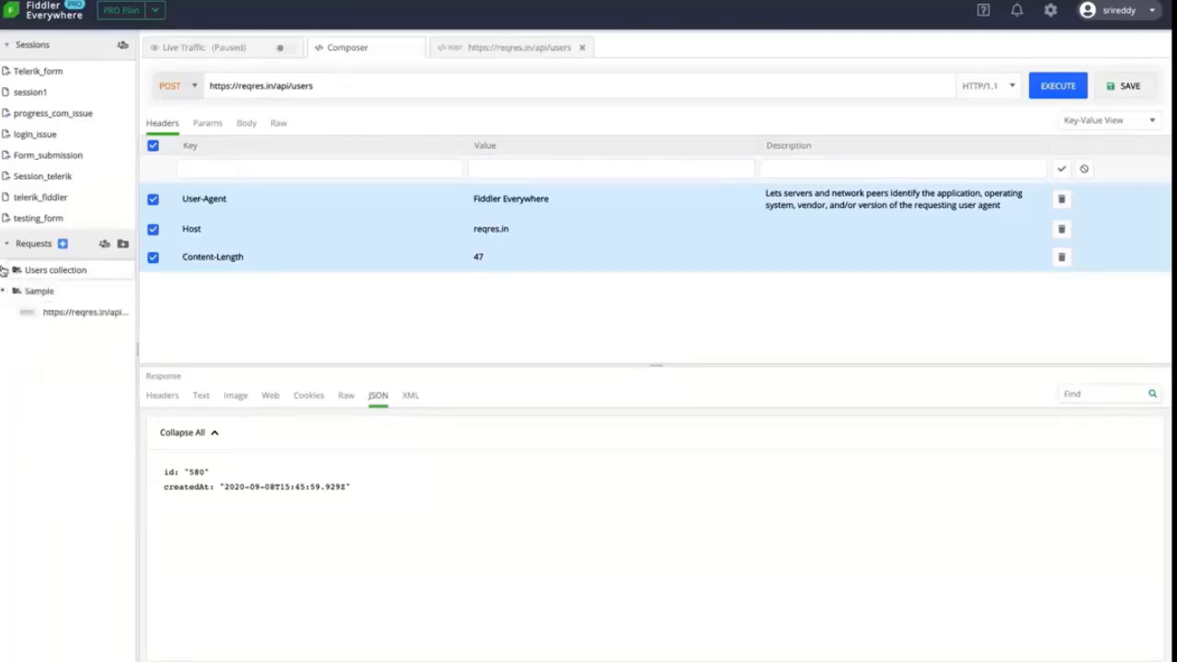
# Review the Live Traffic sessions, then return to PowerPoint's 'Demo: Fiddler Everywhere' slide
pyautogui.click(225, 47)
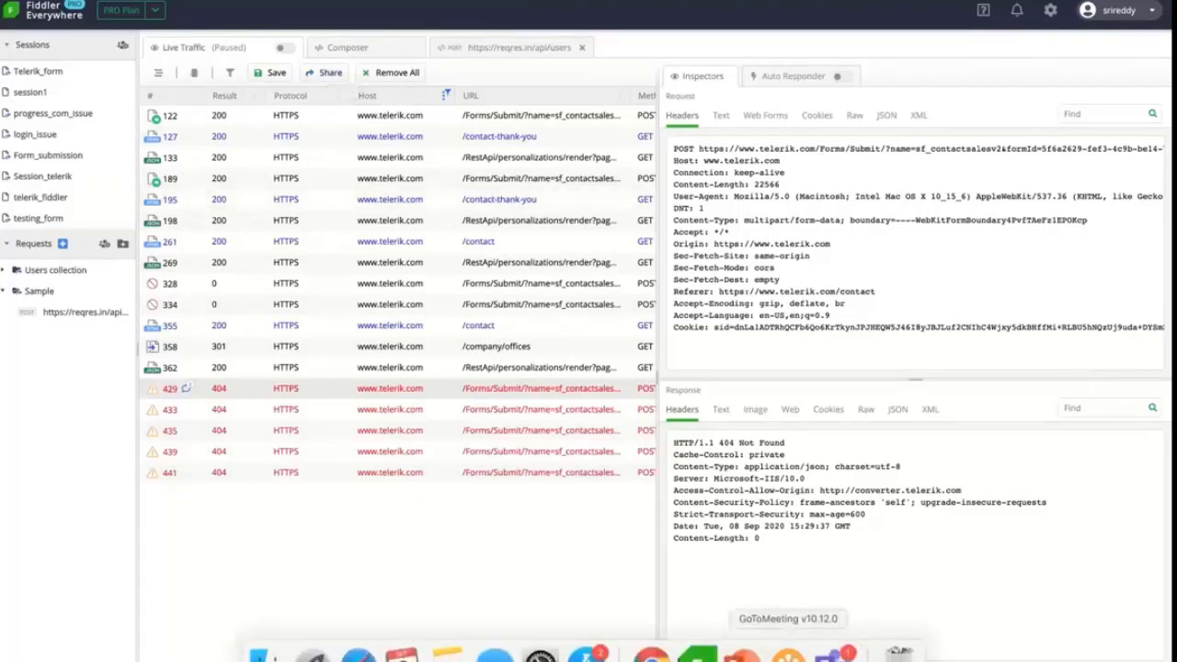
pyautogui.click(743, 653)
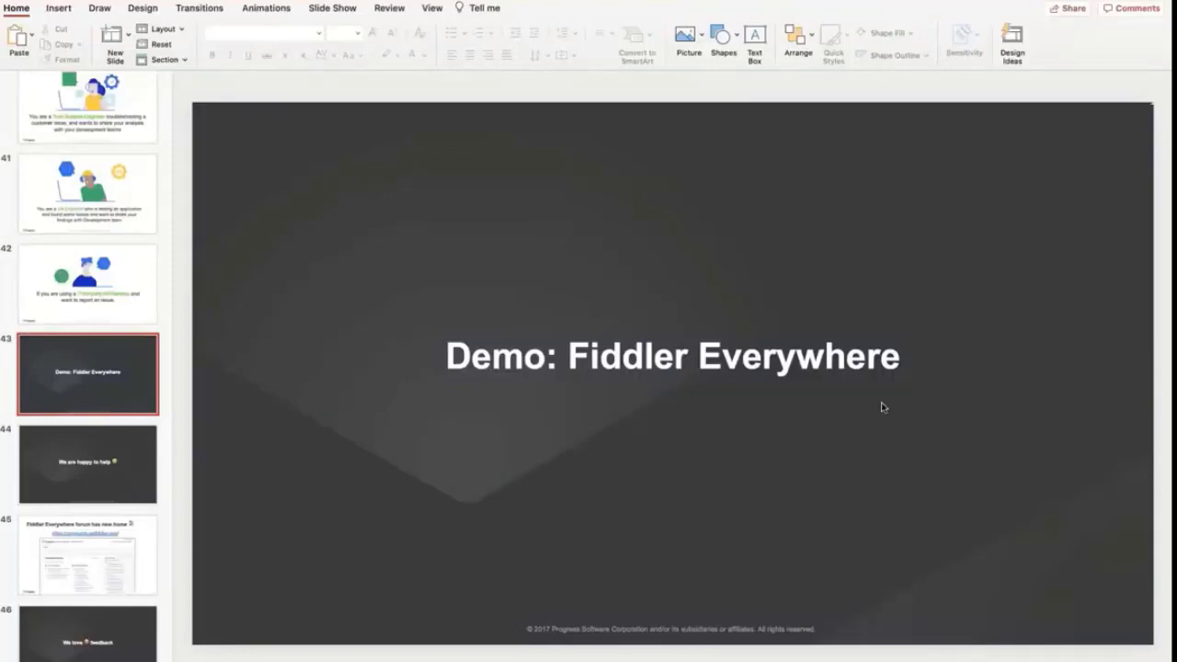
# Start the slideshow and advance through the closing slides to slide 47, 'Feature request section'
pyautogui.press('super+shift+Return')
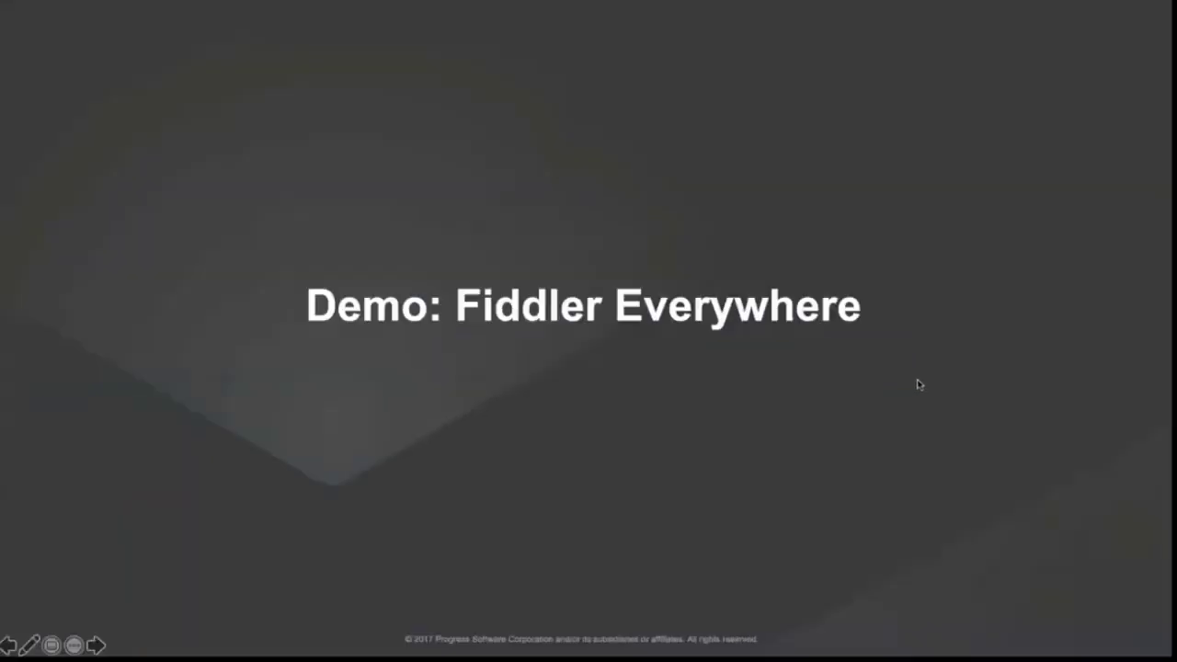
pyautogui.press('Right')
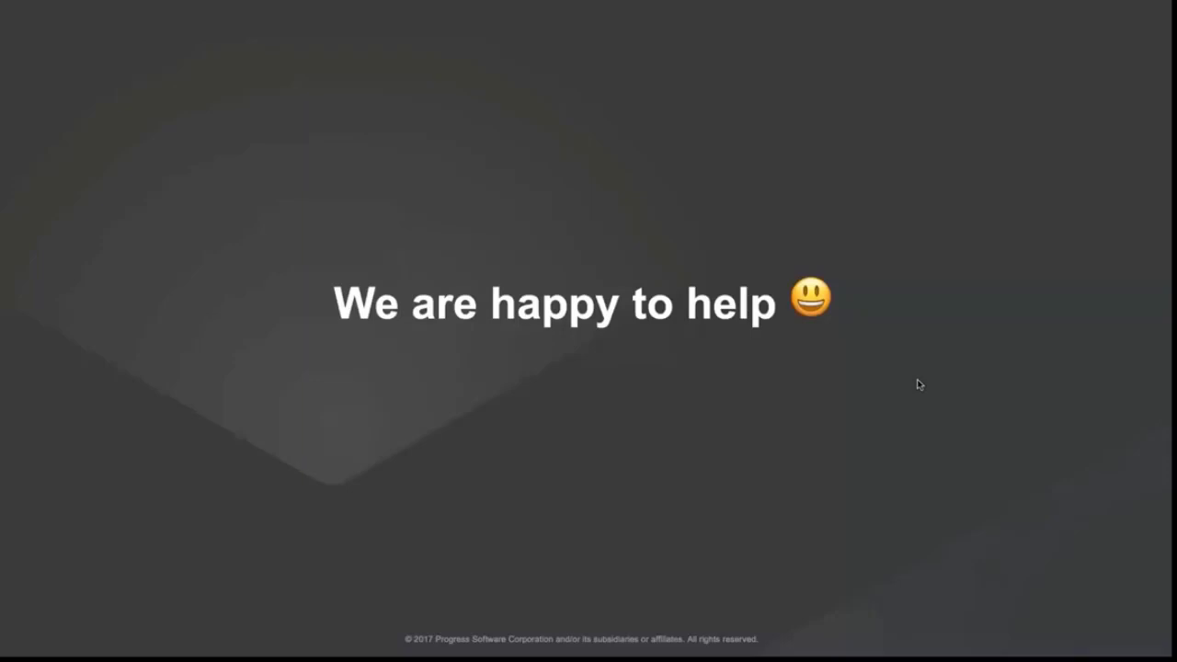
pyautogui.press('Right')
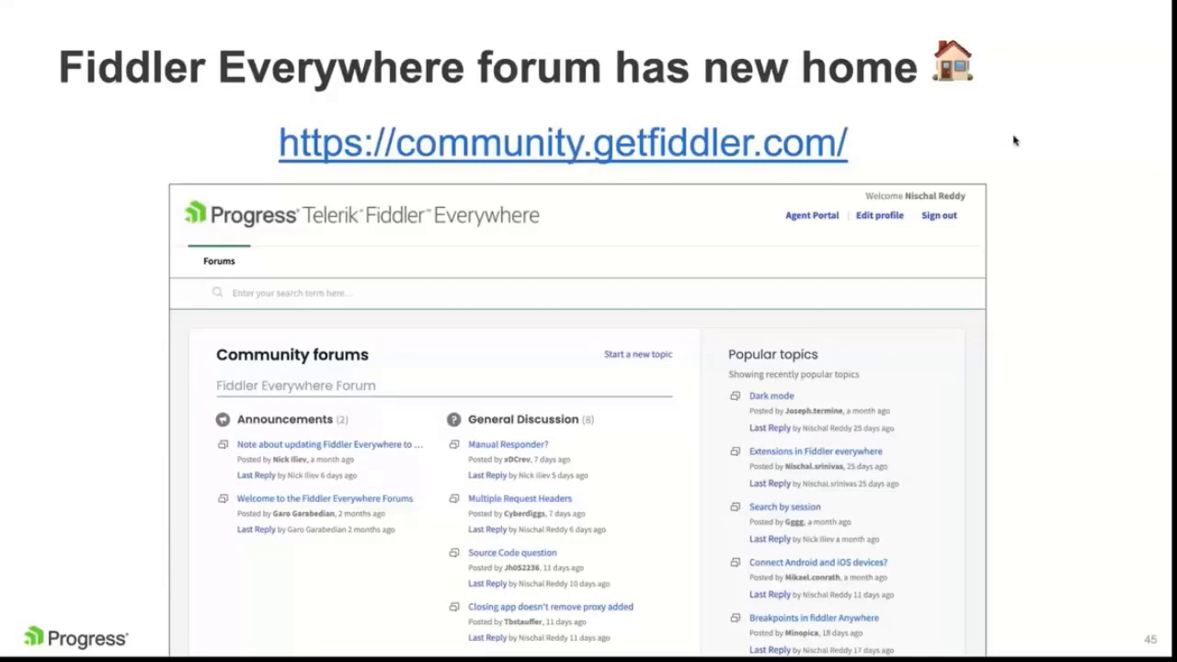
pyautogui.press('Right')
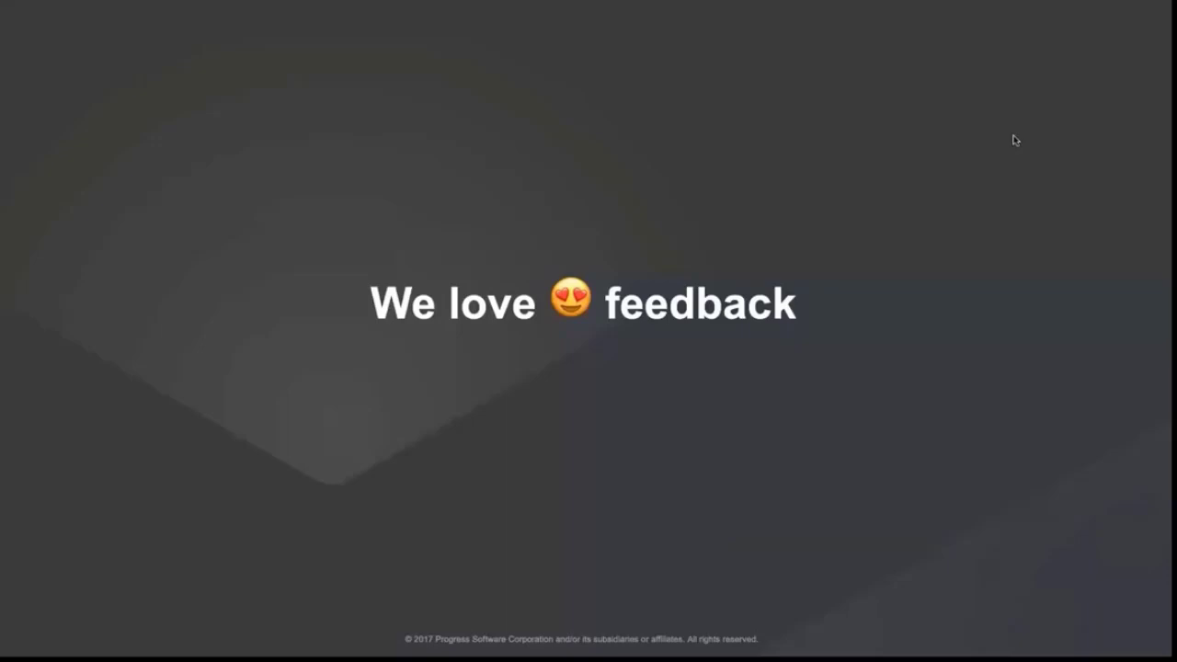
pyautogui.press('Right')
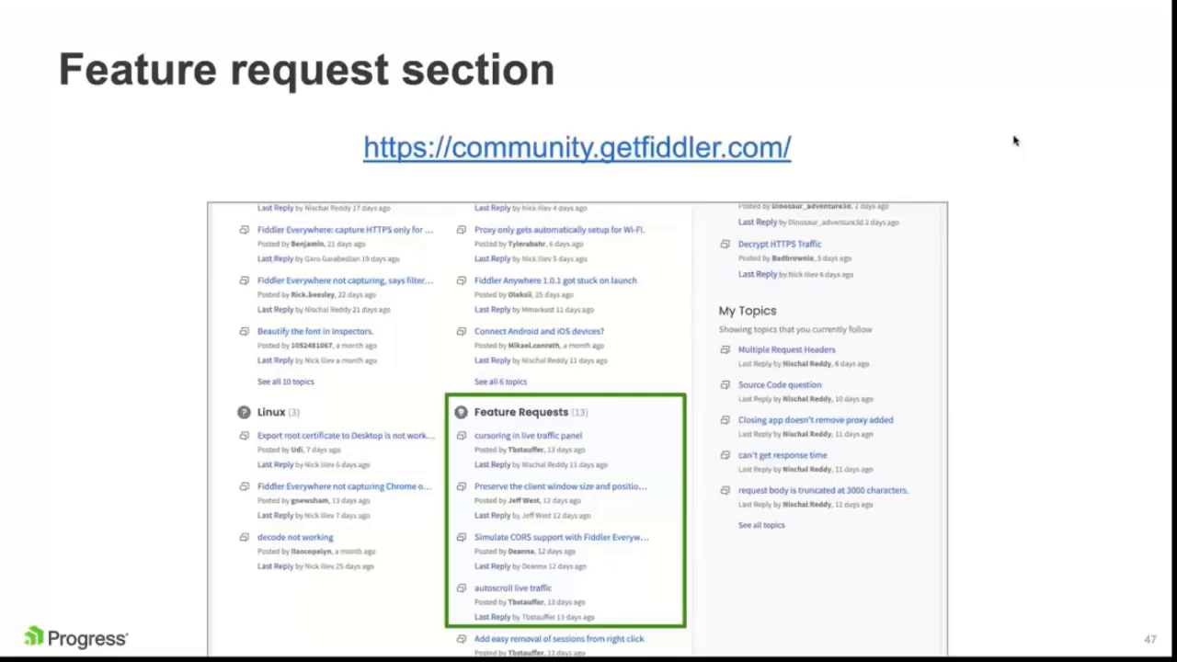